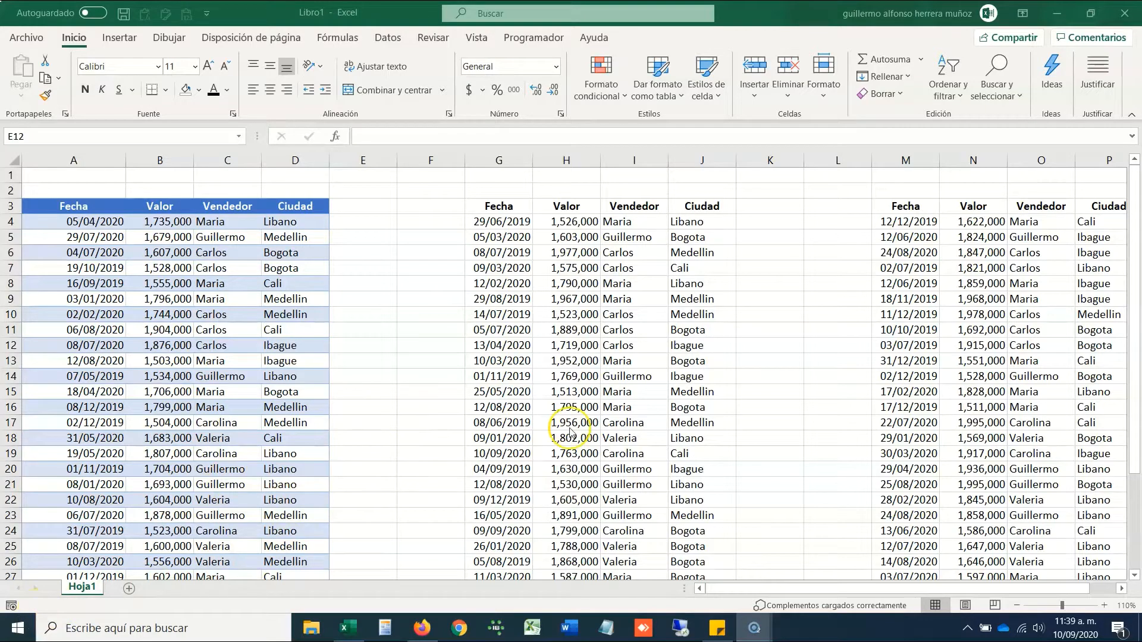
- Narrow the empty spacer columns E:F and K:L to bring the three data blocks closer together
click(131, 39)
click(131, 38)
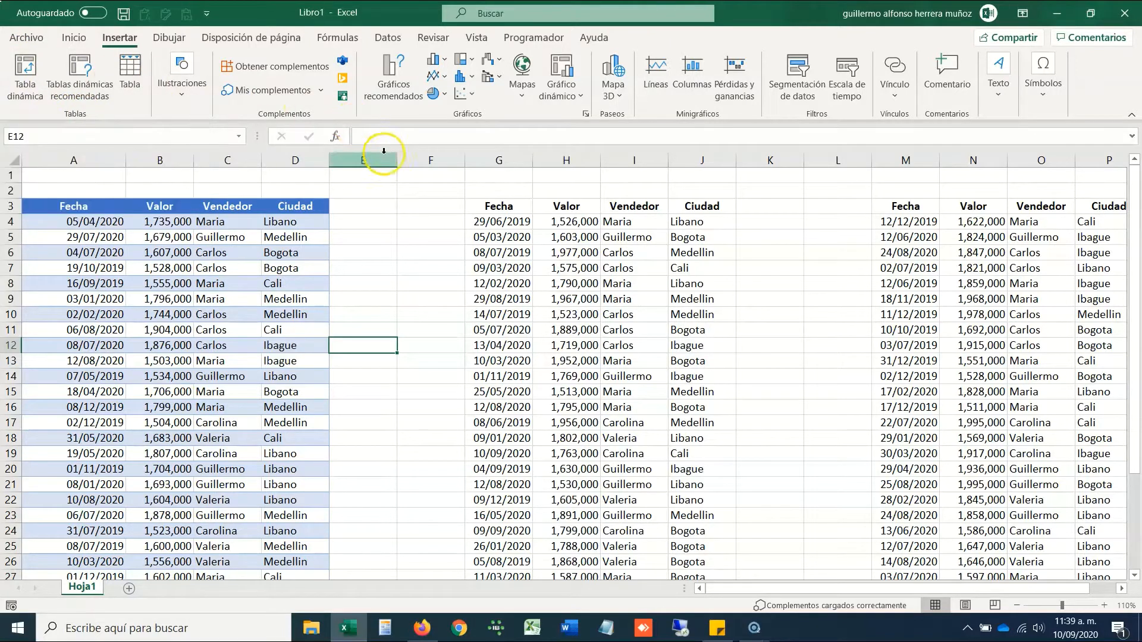
mouse_move(384, 151)
mouse_down()
mouse_move(408, 161)
mouse_move(379, 160)
mouse_up()
click(746, 164)
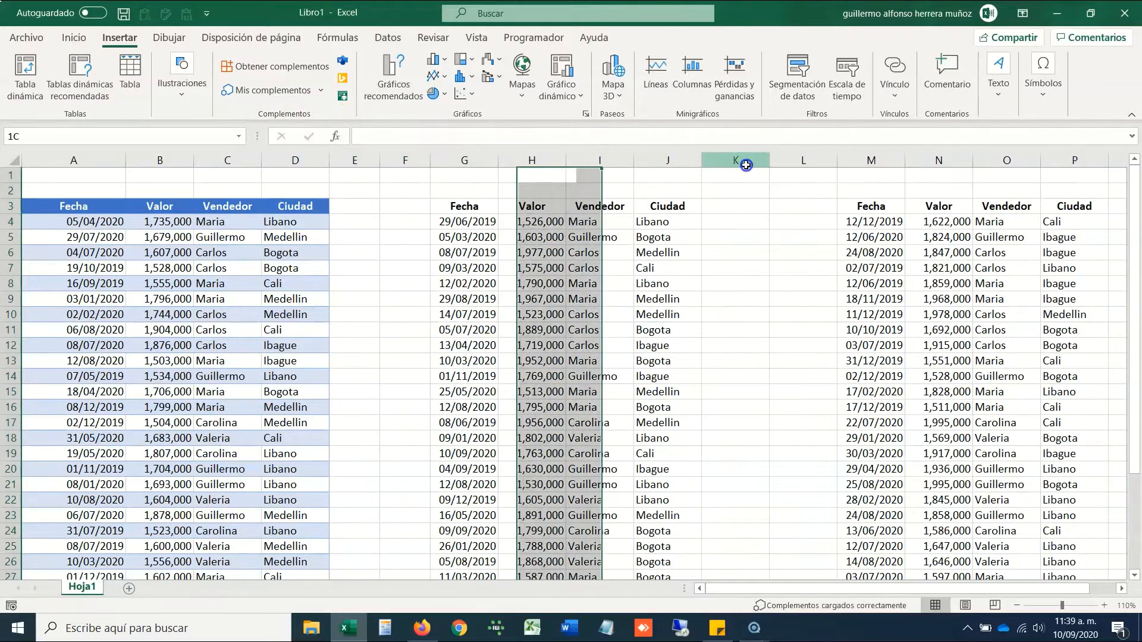
mouse_move(745, 164)
mouse_down()
mouse_move(774, 165)
mouse_move(748, 164)
mouse_up()
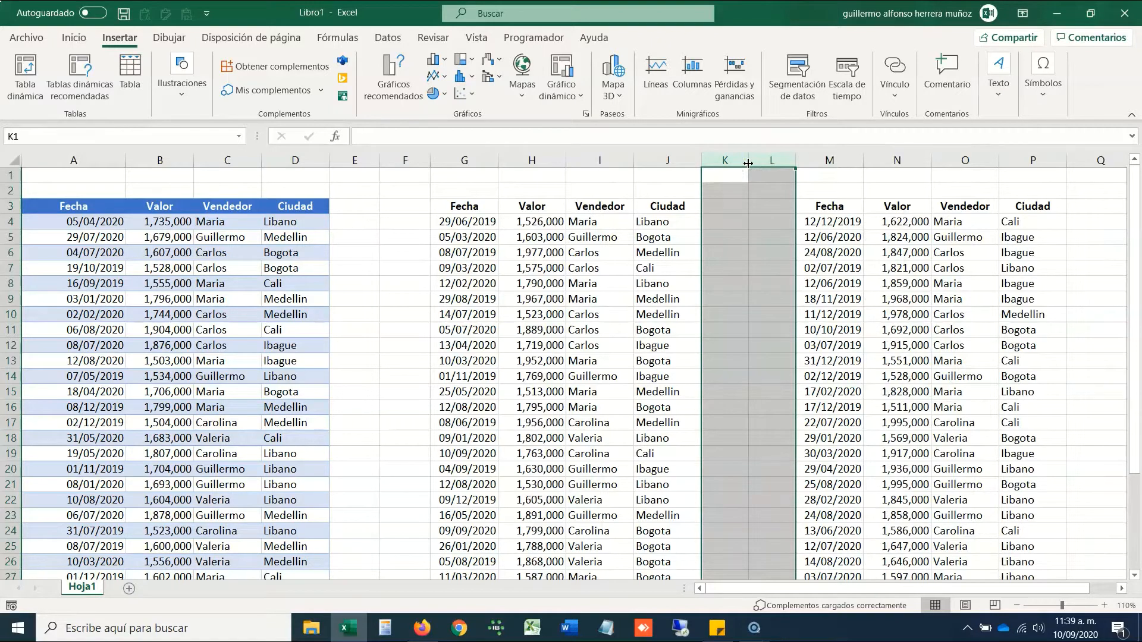
- Label the first data block by entering "1. Tabla" in cell A1
key(ctrl+Home)
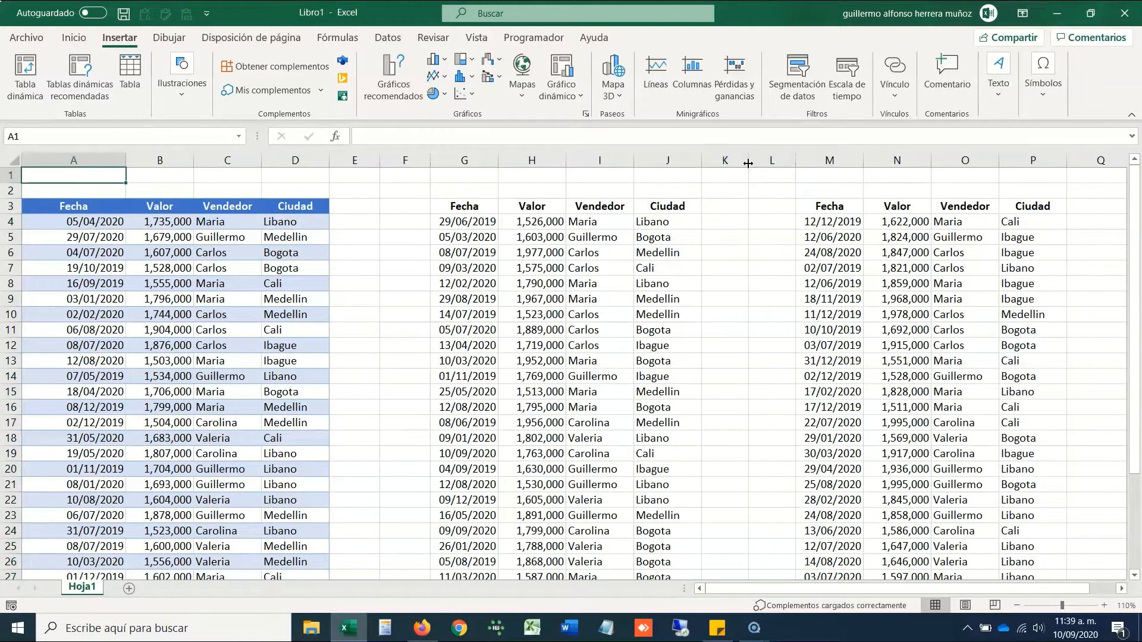
key(Down)
key(Down)
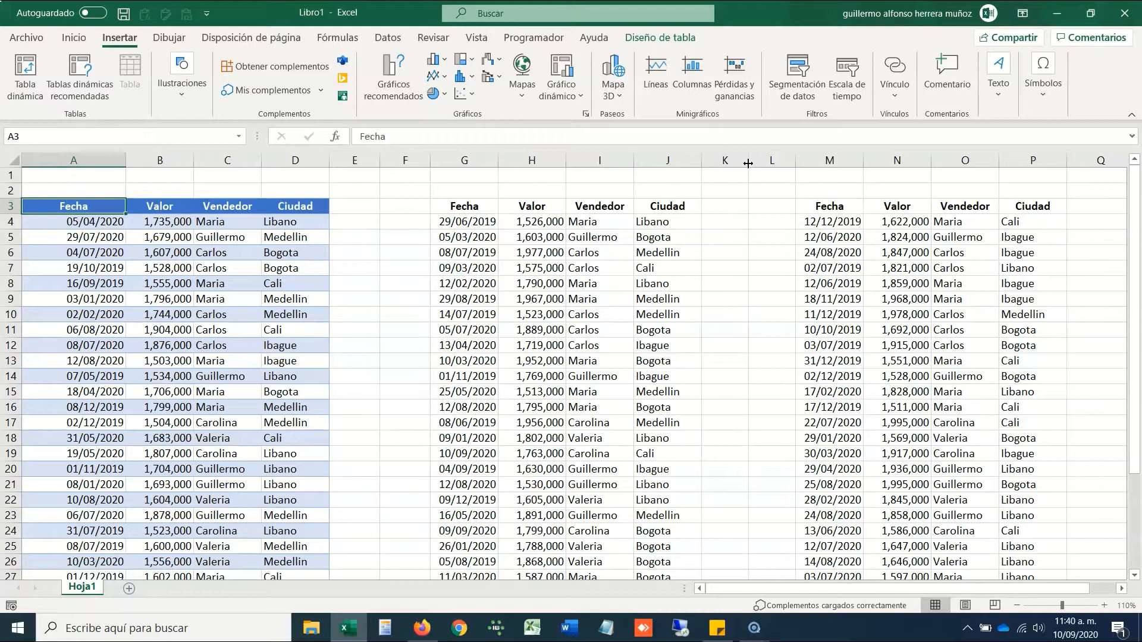
key(Up)
key(Up)
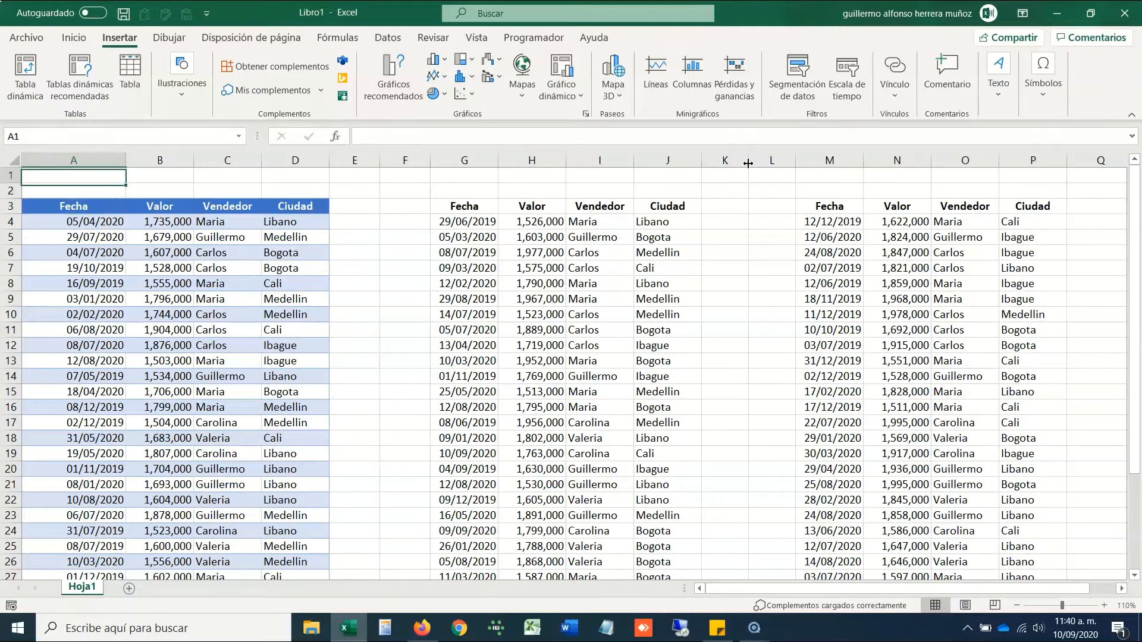
text(1. Tabla)
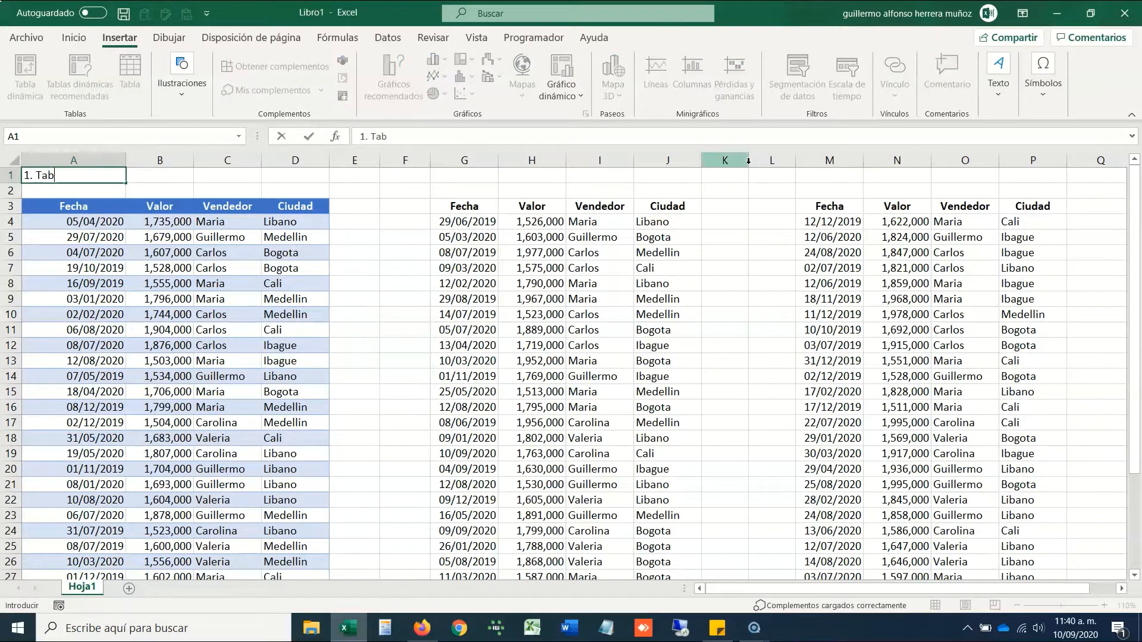
key(Tab)
- Check the extent of the first table by selecting it from its header row to its last record
key(Down)
key(Down)
key(Left)
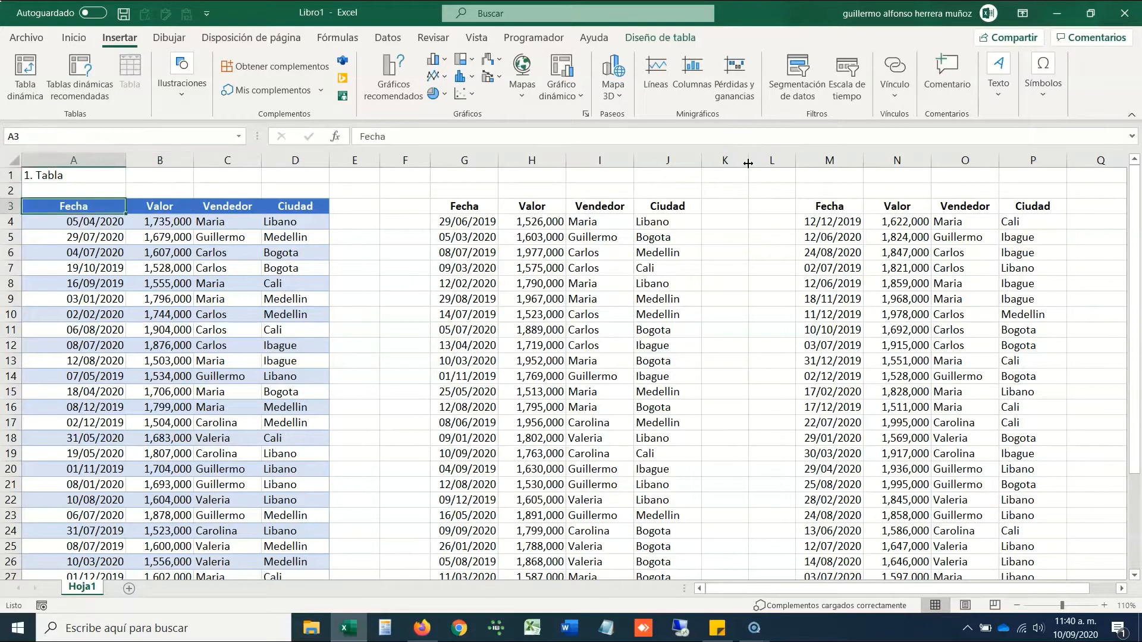
key(ctrl+shift+Right)
key(ctrl+shift+Down)
key(ctrl+shift+Up)
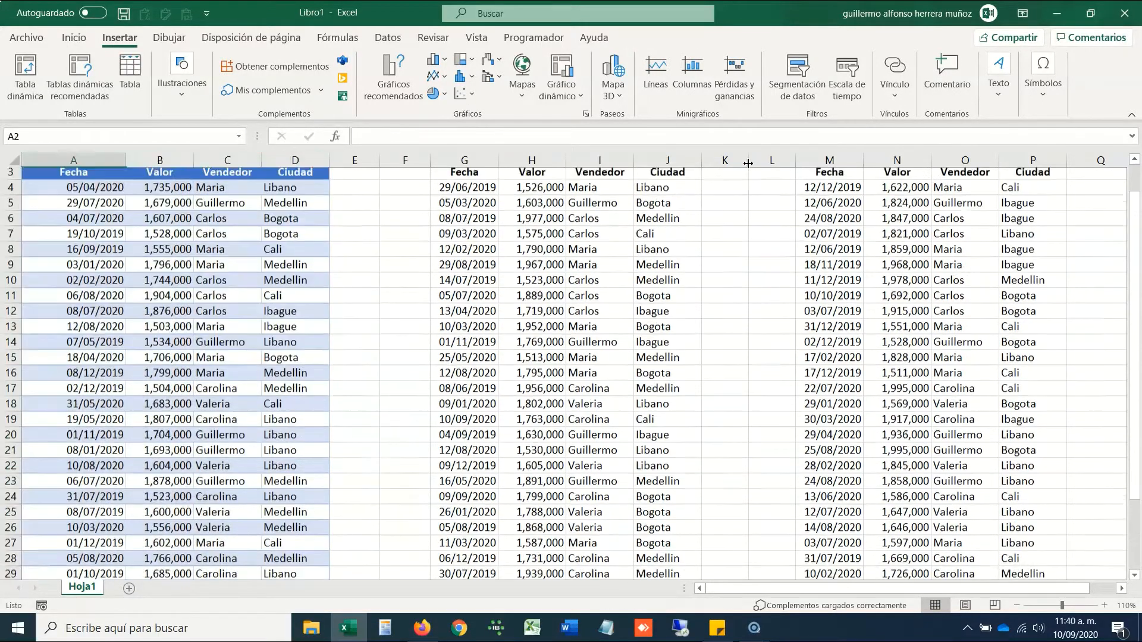
key(ctrl+shift+Down)
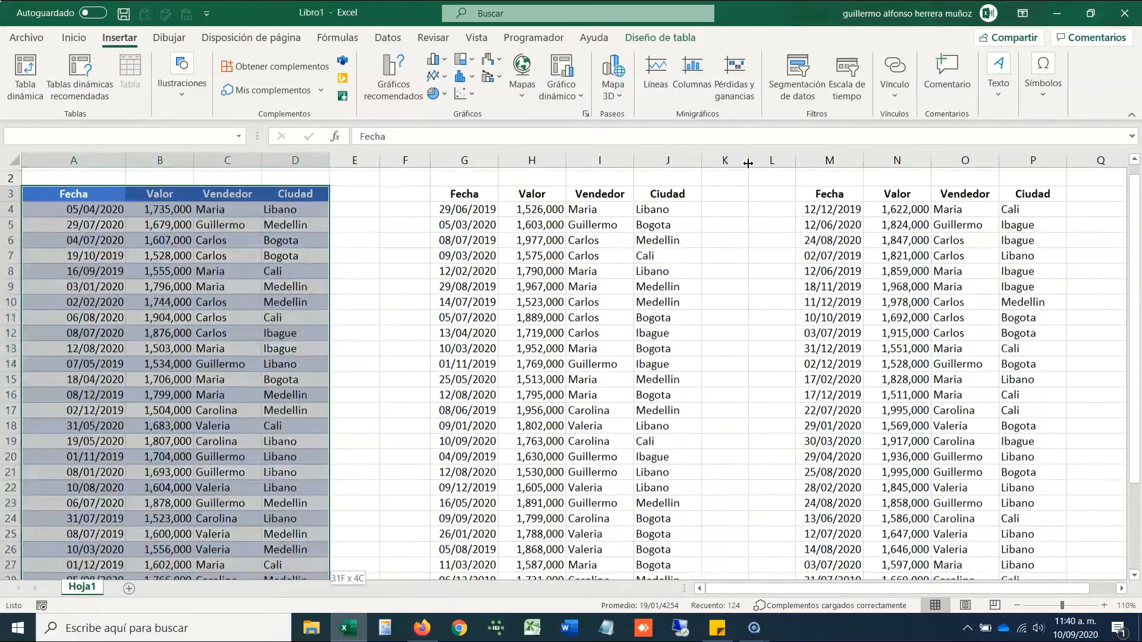
- Label the second data block by entering "2. Rango sin Nombre" in cell G1
key(ctrl+Home)
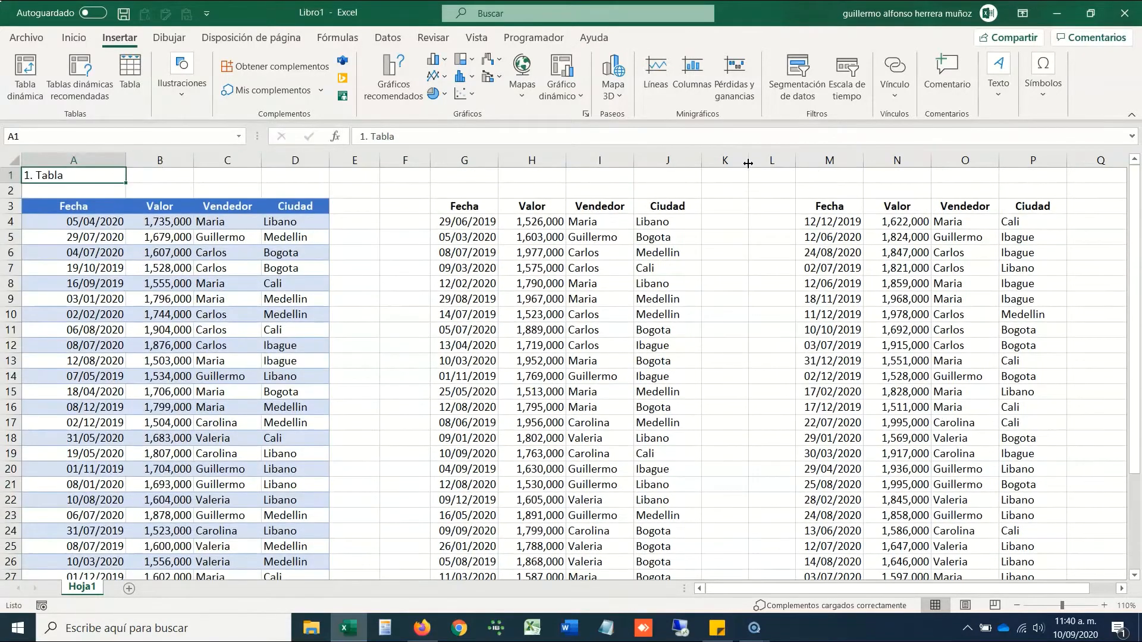
key(Right)
key(Right)
key(Right)
key(Right)
key(Right)
key(Right)
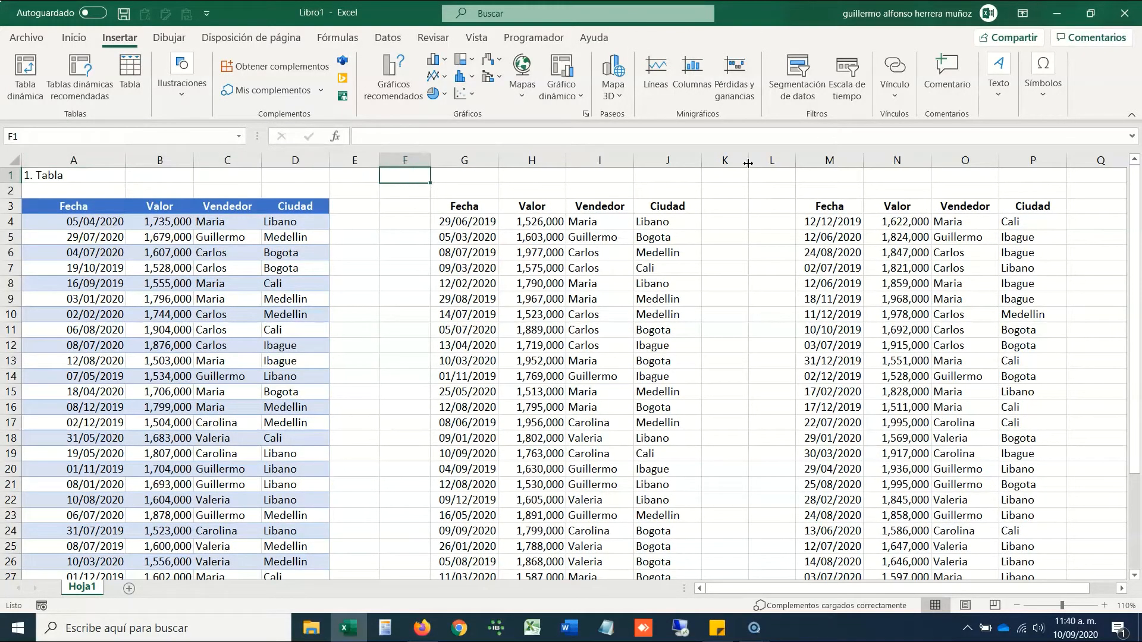
text(2. )
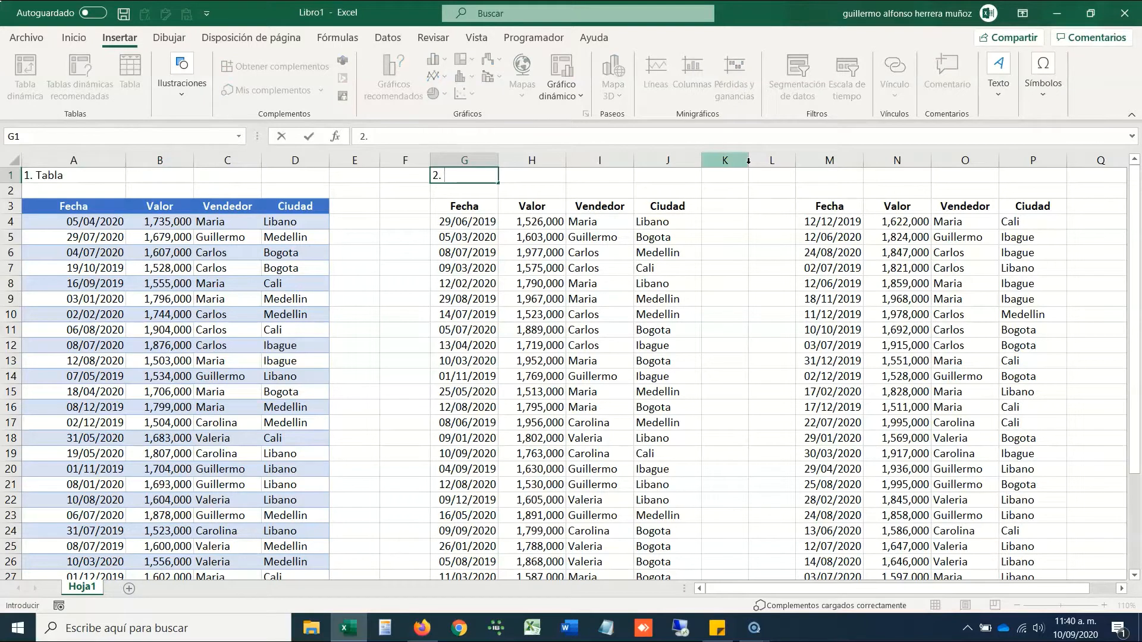
text(Rango sin Nombre)
key(Tab)
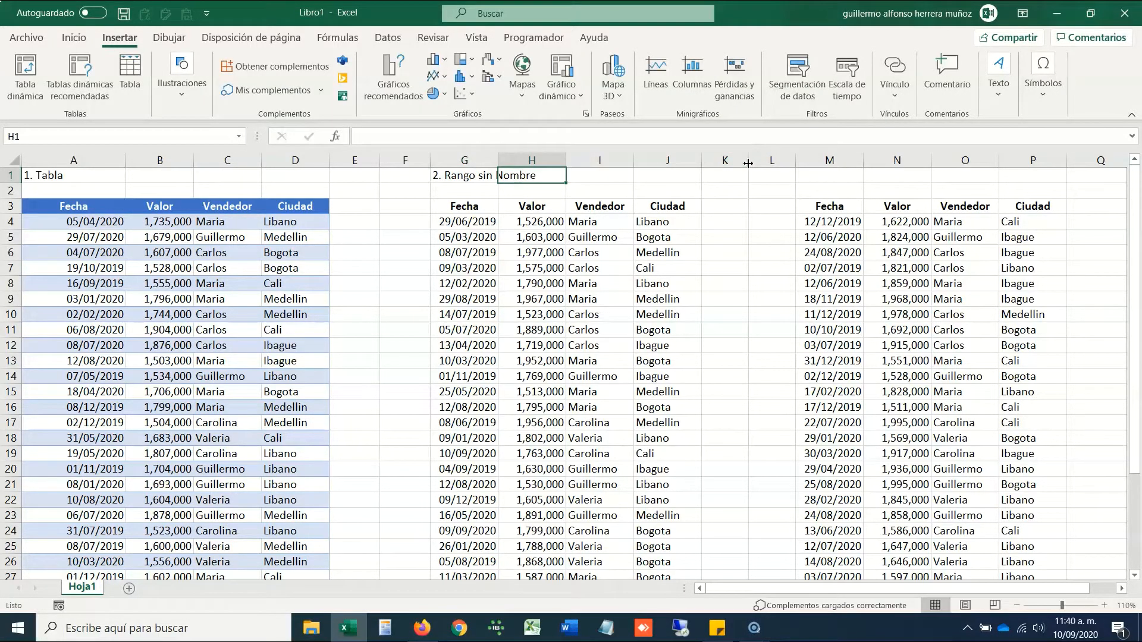
- Label the third data block by entering "3. Rango con nombre definido" in cell M1
key(Right)
key(Right)
key(Right)
key(Right)
key(Right)
text(3)
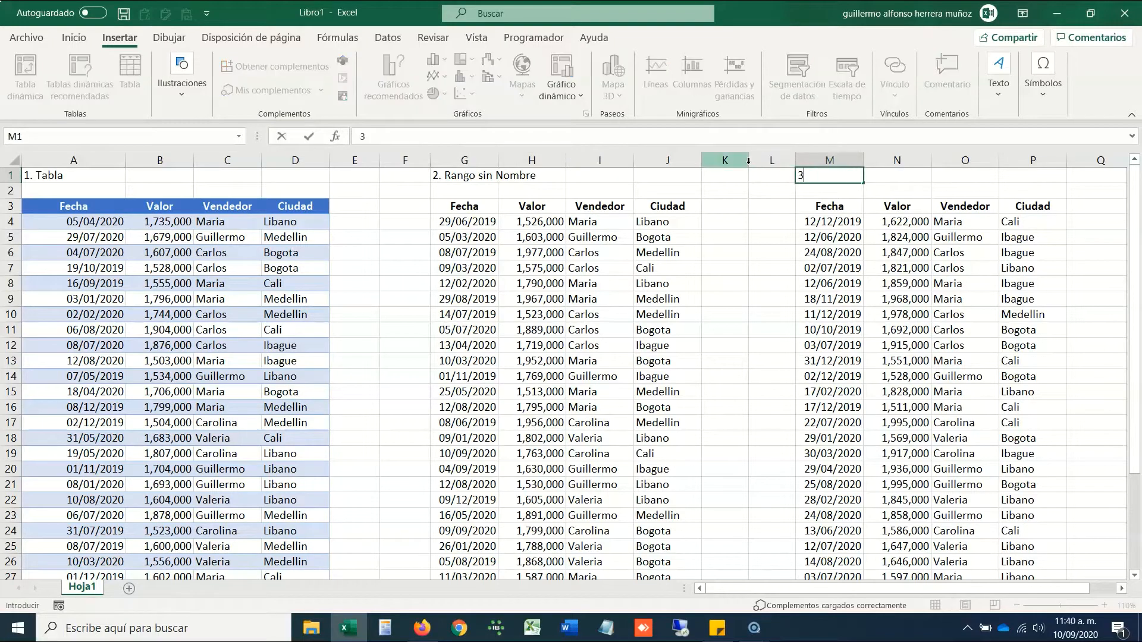
text(. Rango con nombre)
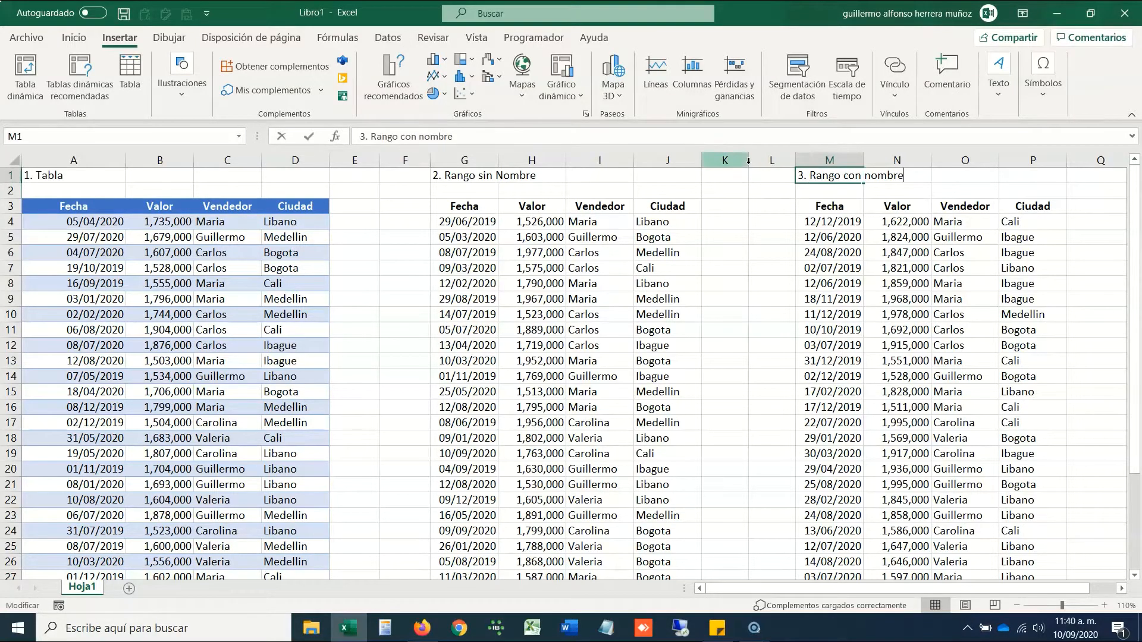
text( definido)
key(Return)
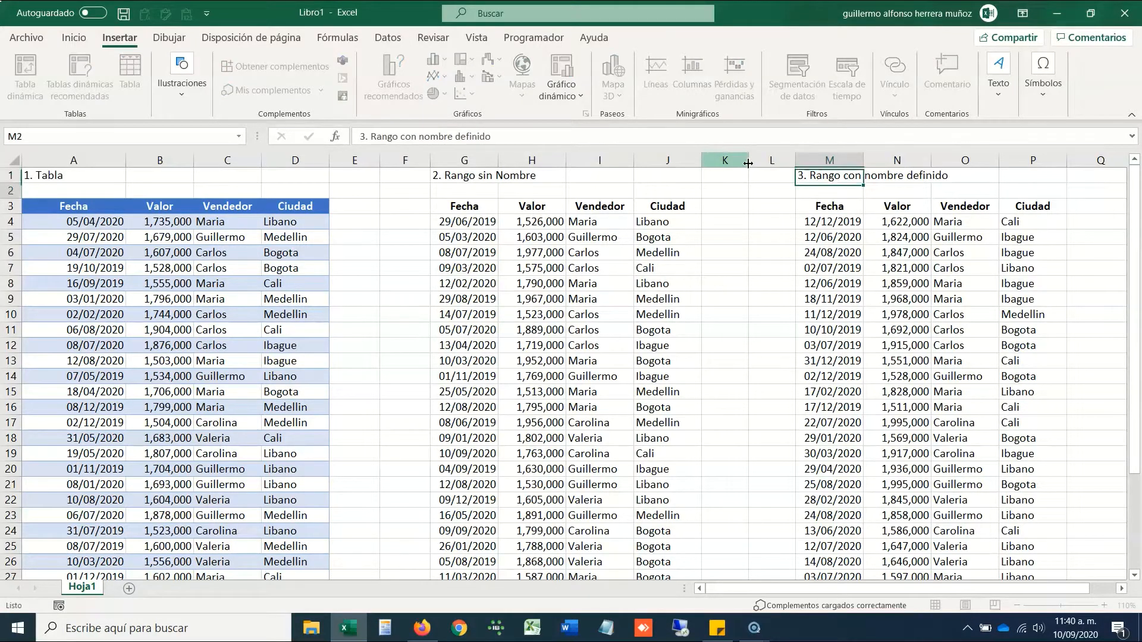
key(Home)
key(Down)
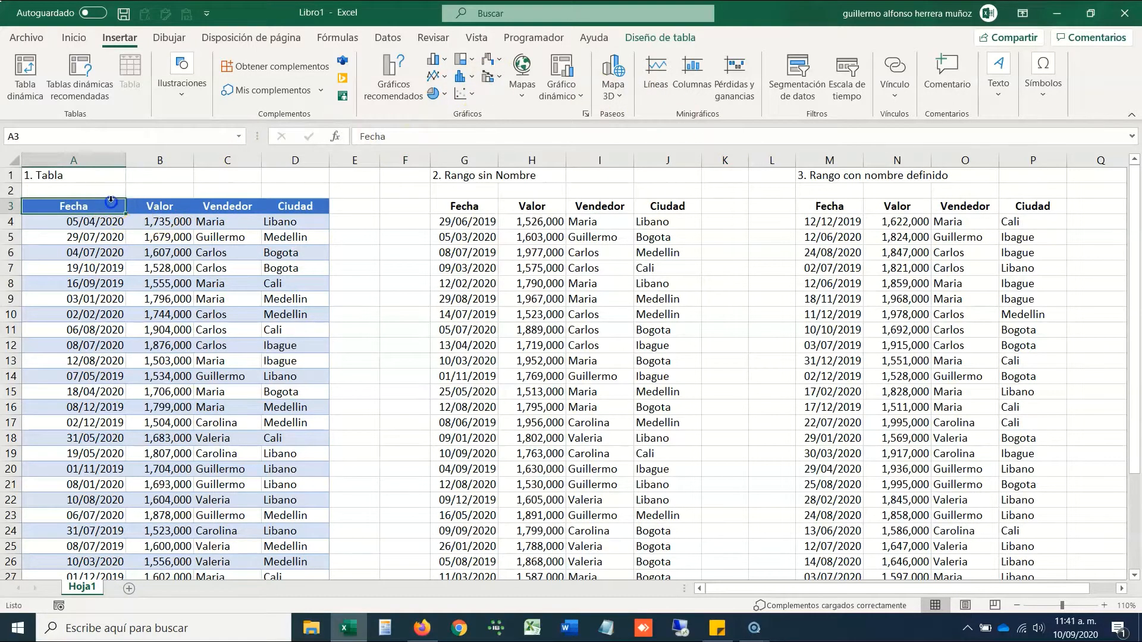
drag(111, 201, 296, 275)
click(361, 229)
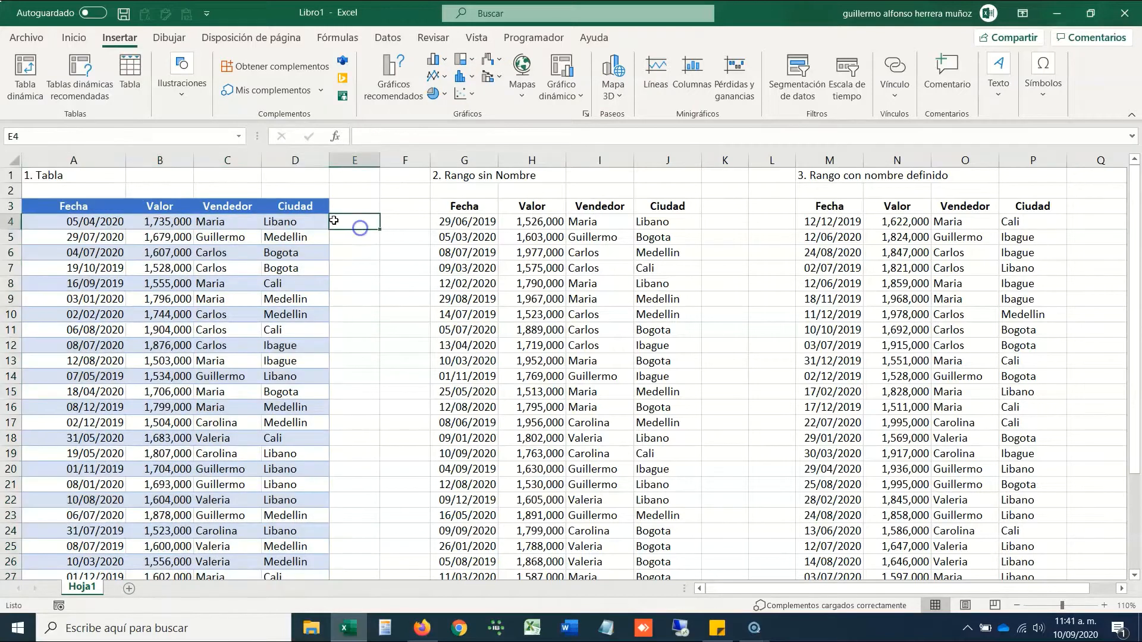
click(62, 207)
drag(62, 207, 148, 284)
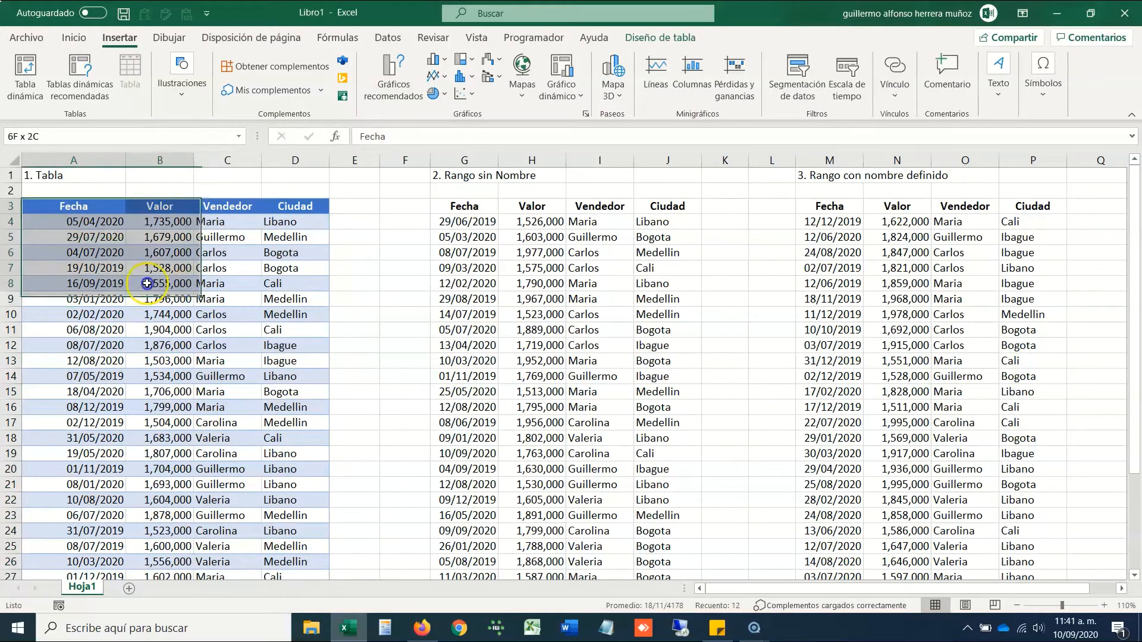
click(153, 268)
- Create a pivot table from the first table, with Tabla1 as its source, on a new worksheet
drag(122, 238, 205, 270)
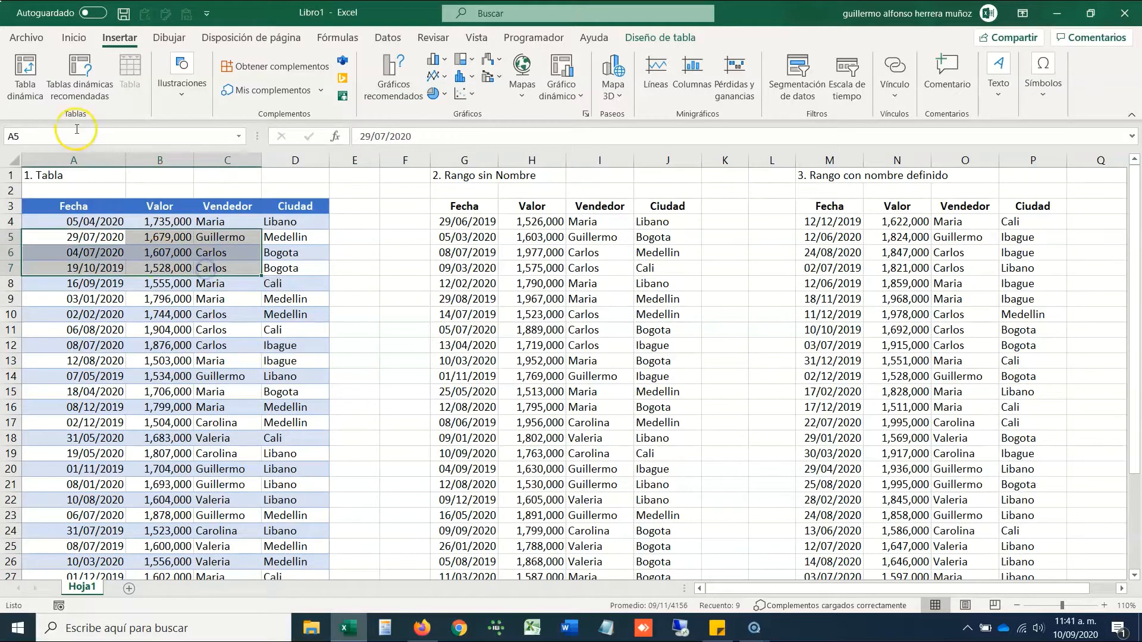
click(30, 93)
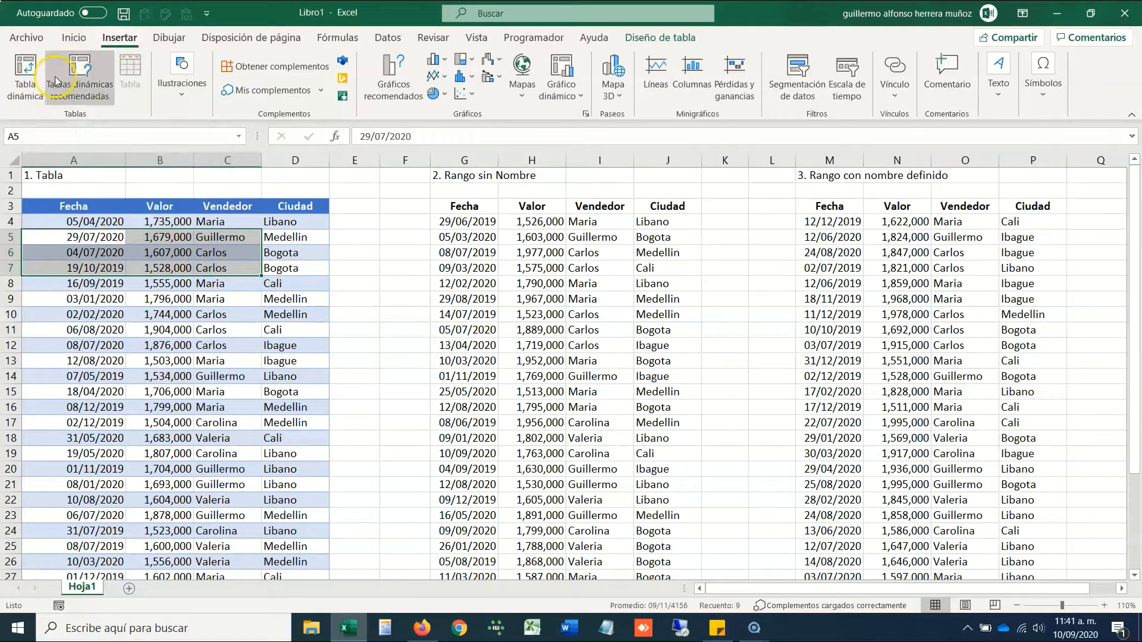
click(31, 95)
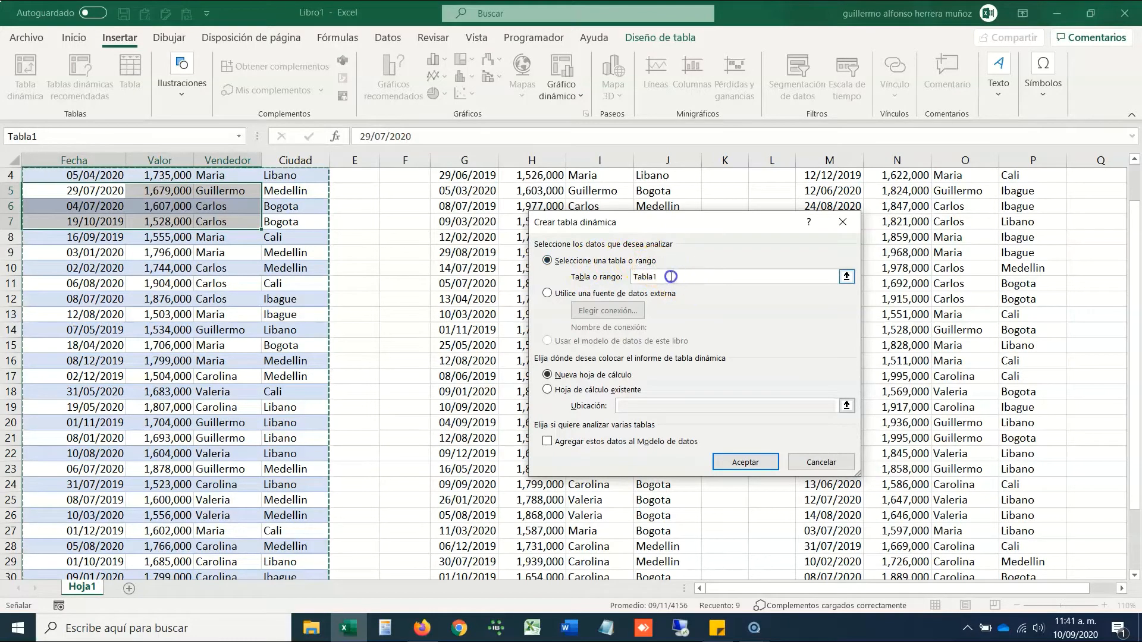
click(616, 277)
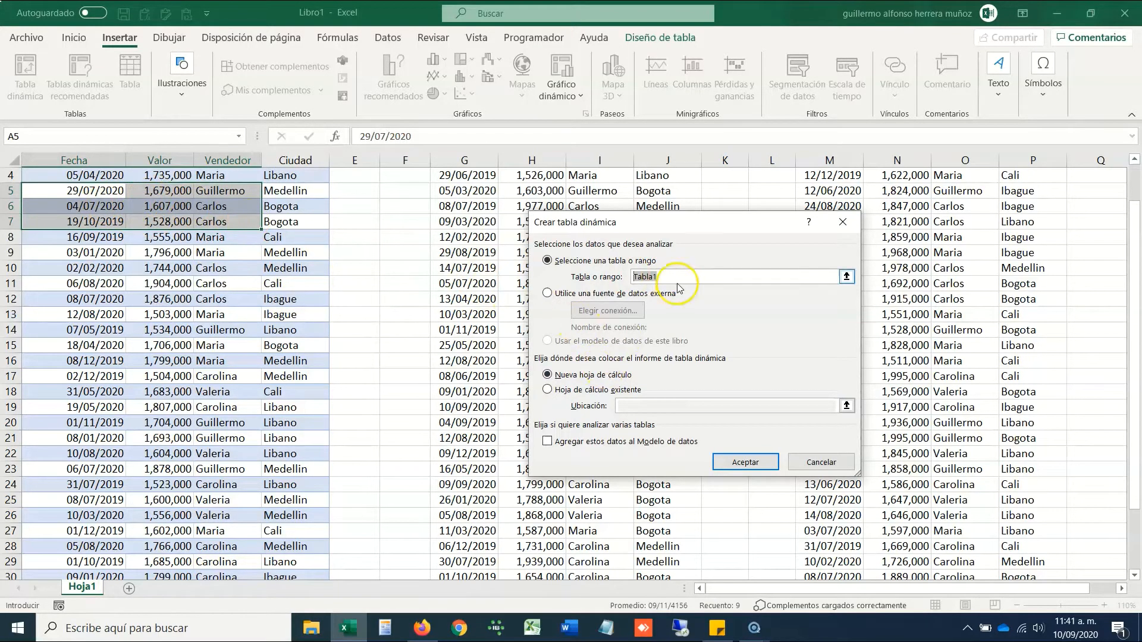
click(581, 392)
click(581, 382)
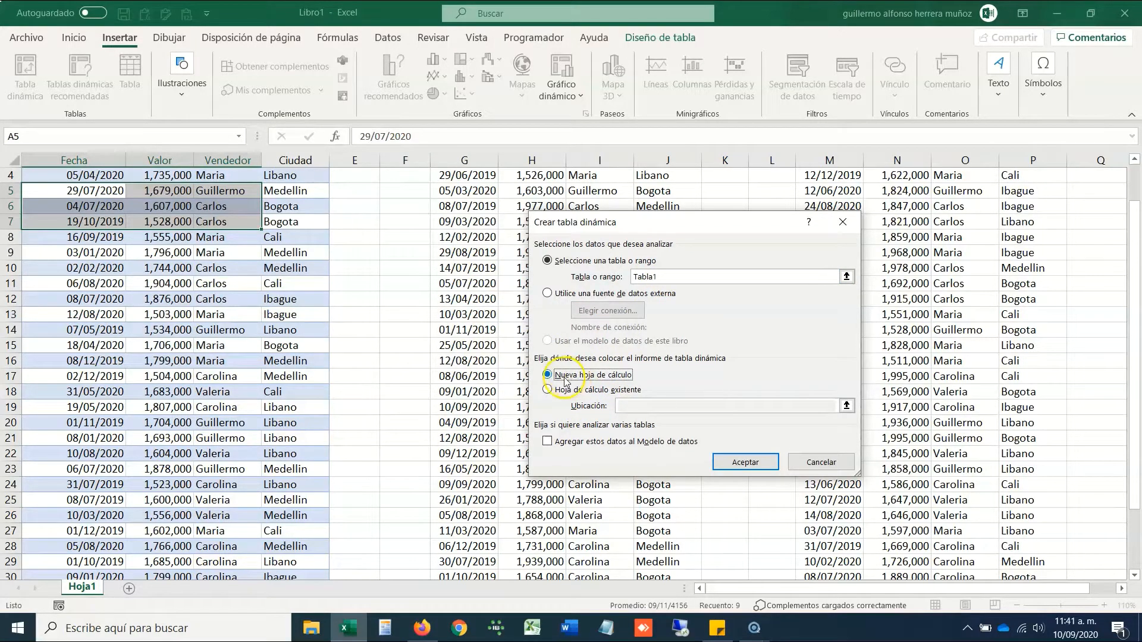
click(745, 464)
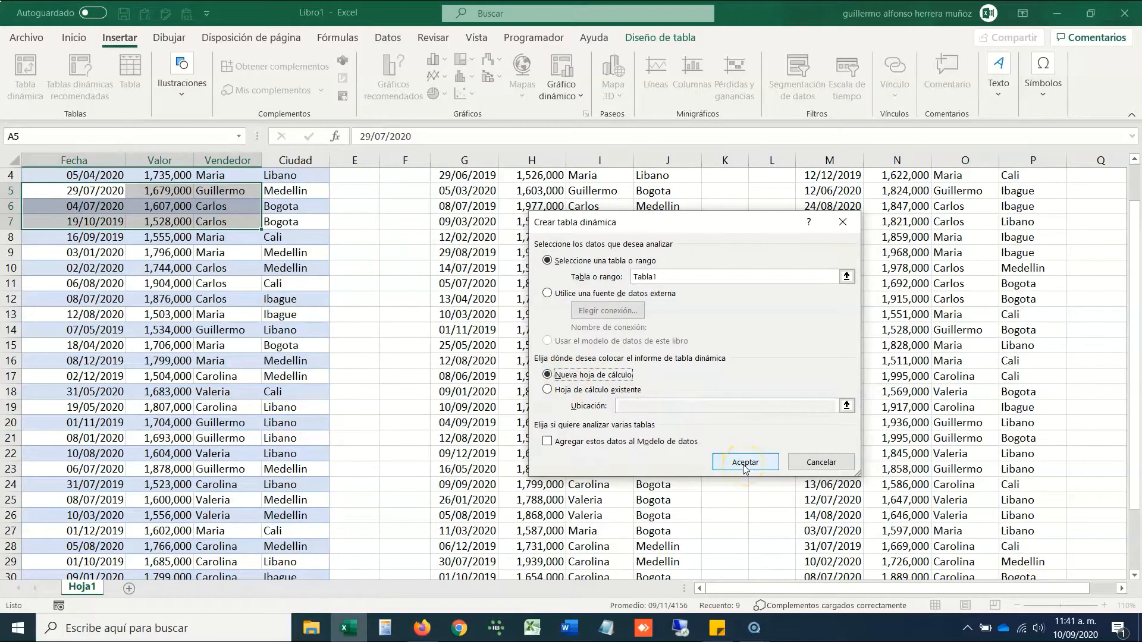
click(744, 464)
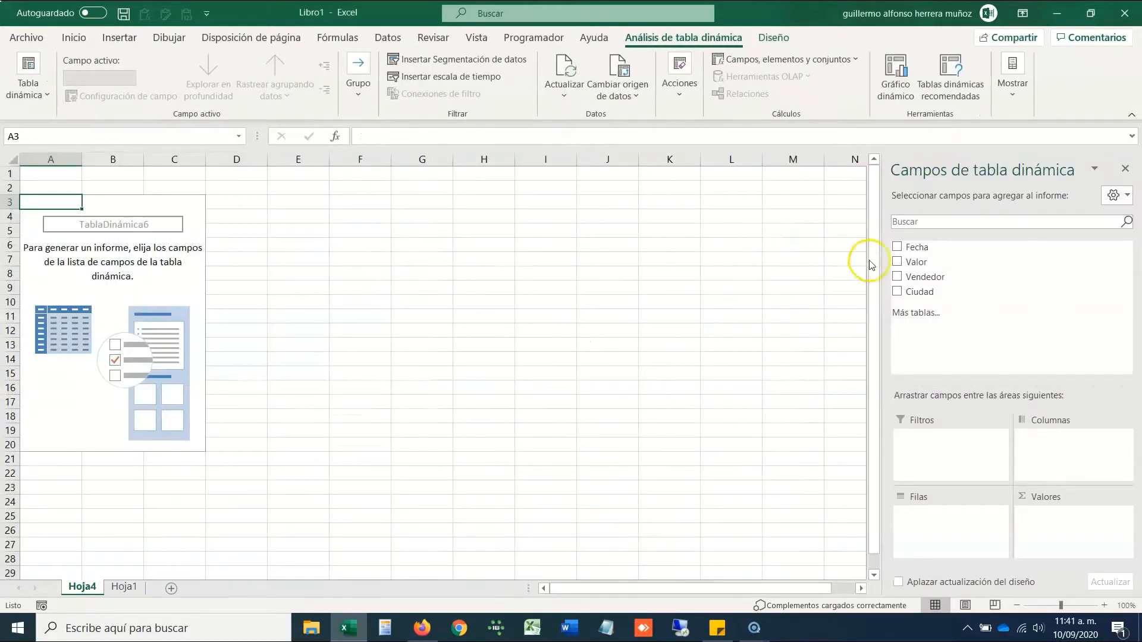
- Place the Fecha field in the pivot table's rows and sum the Valor field in its values
drag(929, 248, 927, 513)
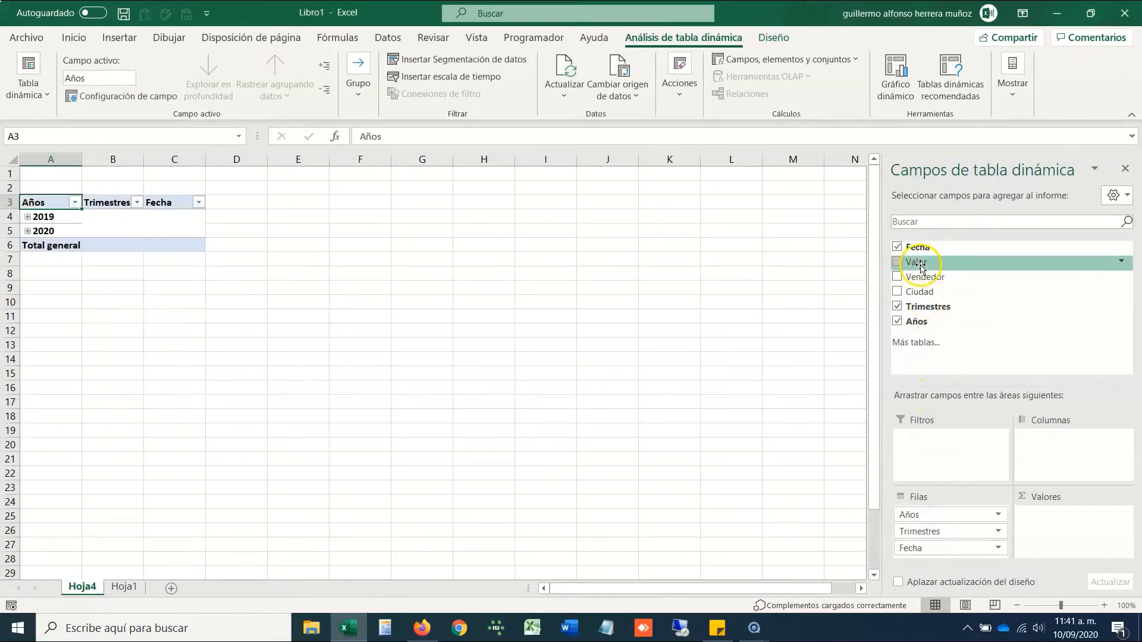
drag(918, 261, 1048, 528)
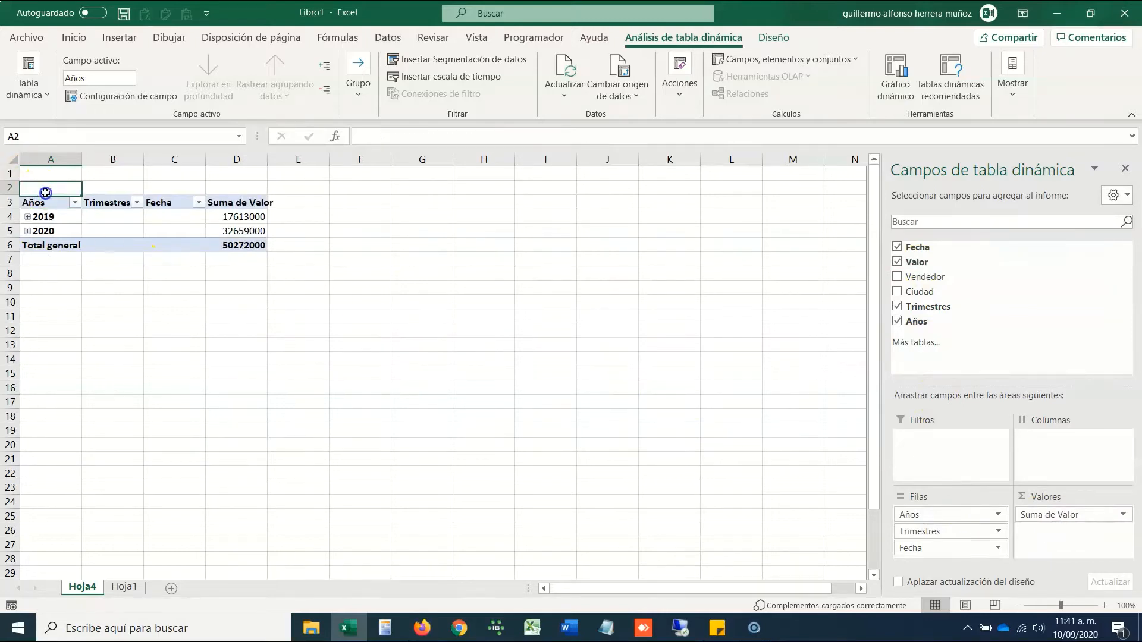
drag(46, 189, 224, 271)
drag(50, 206, 236, 259)
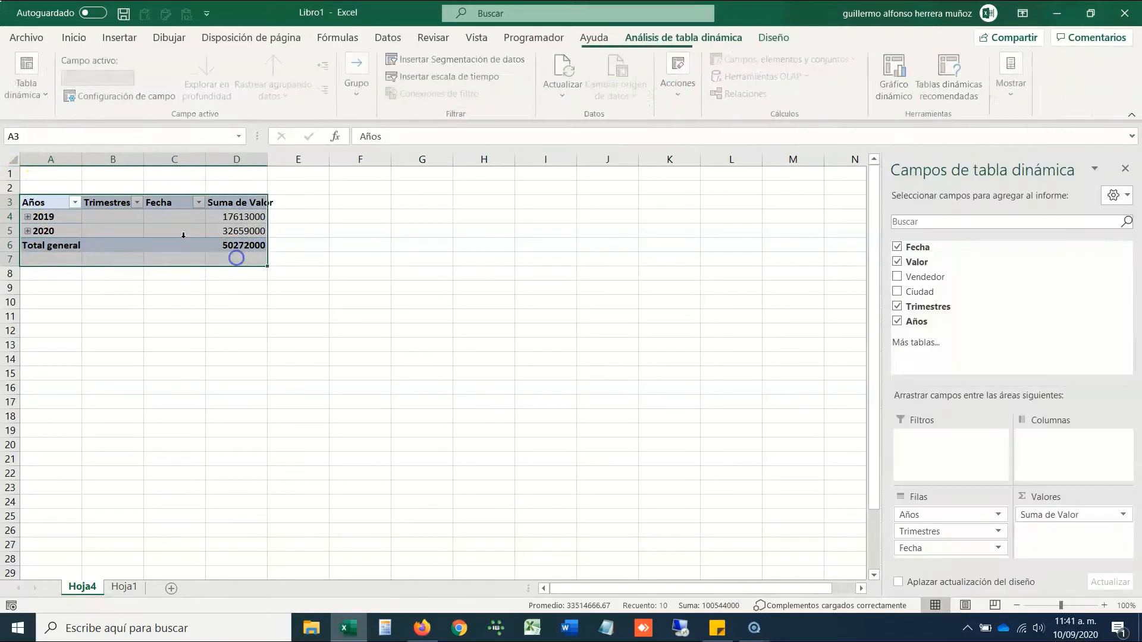
click(43, 198)
double_click(45, 201)
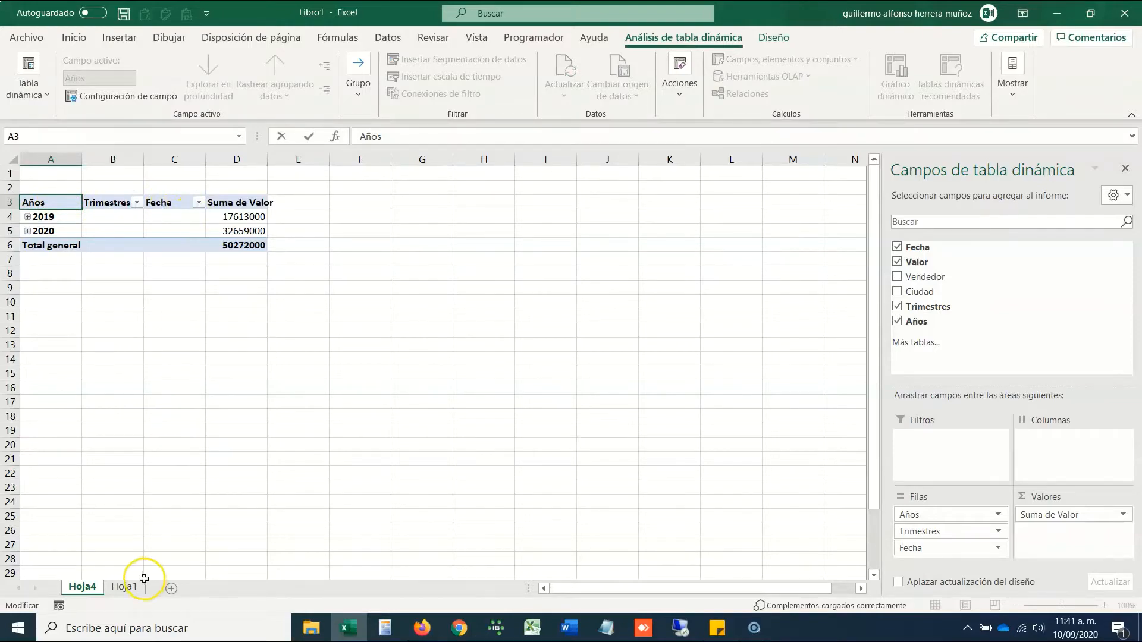
- Start a new pivot table from the unnamed range G3:J33 on Hoja1, including its headers
click(124, 587)
click(461, 406)
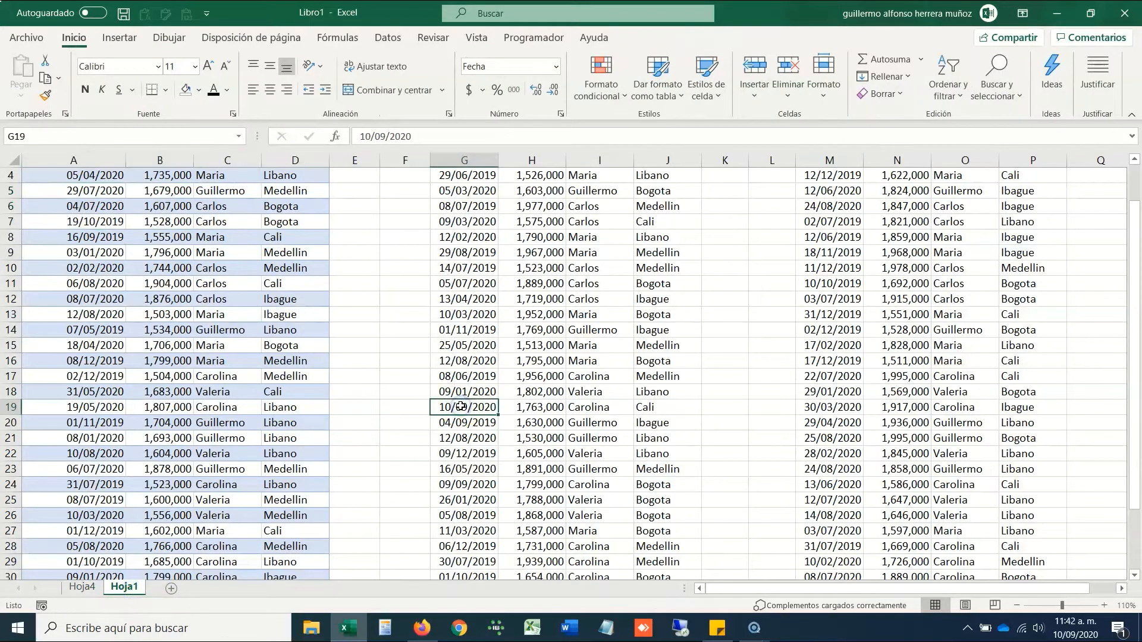
key(ctrl+Up)
key(ctrl+Up)
key(ctrl+Down)
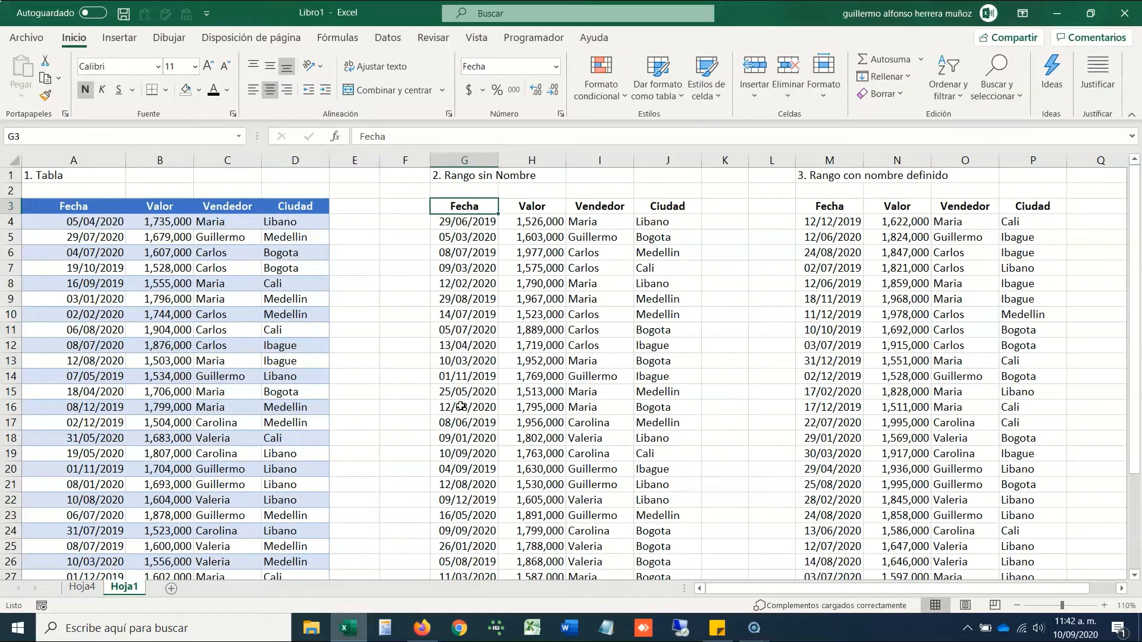
key(Up)
key(Down)
key(ctrl+shift+Right)
key(ctrl+shift+Down)
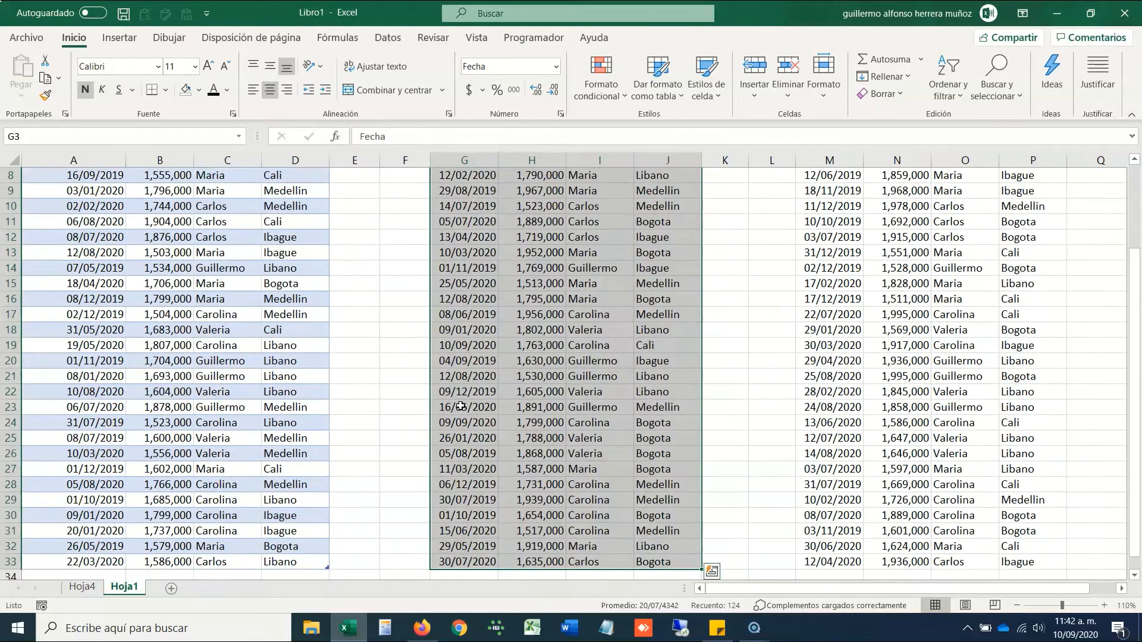
click(114, 39)
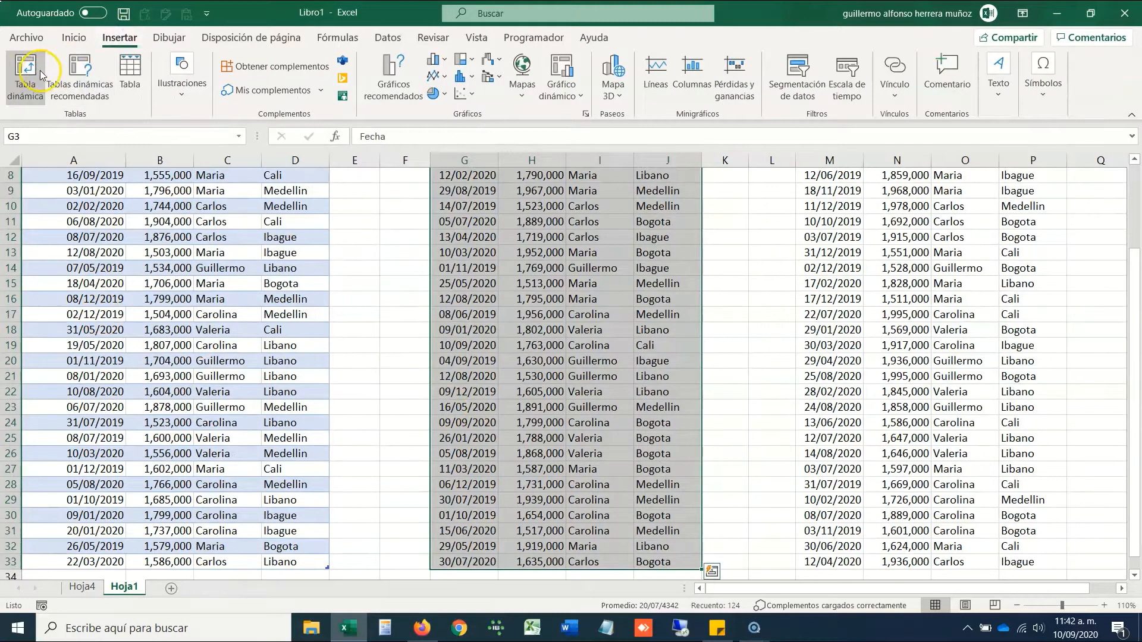
click(27, 75)
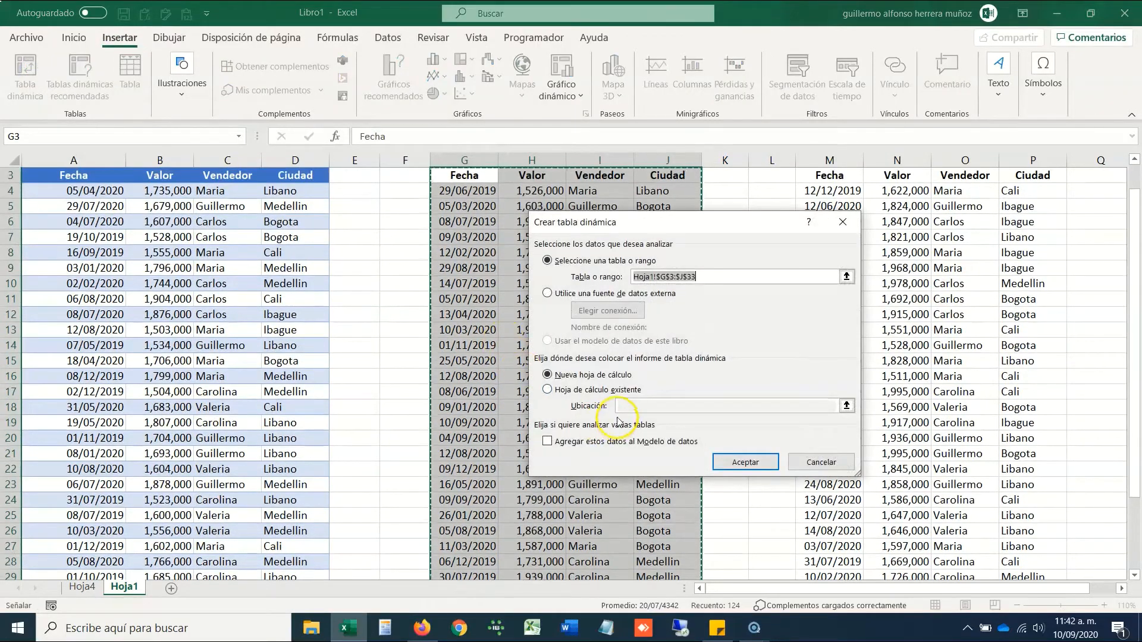
- Place the pivot table on the existing sheet Hoja4 at cell G3 and create it
click(572, 390)
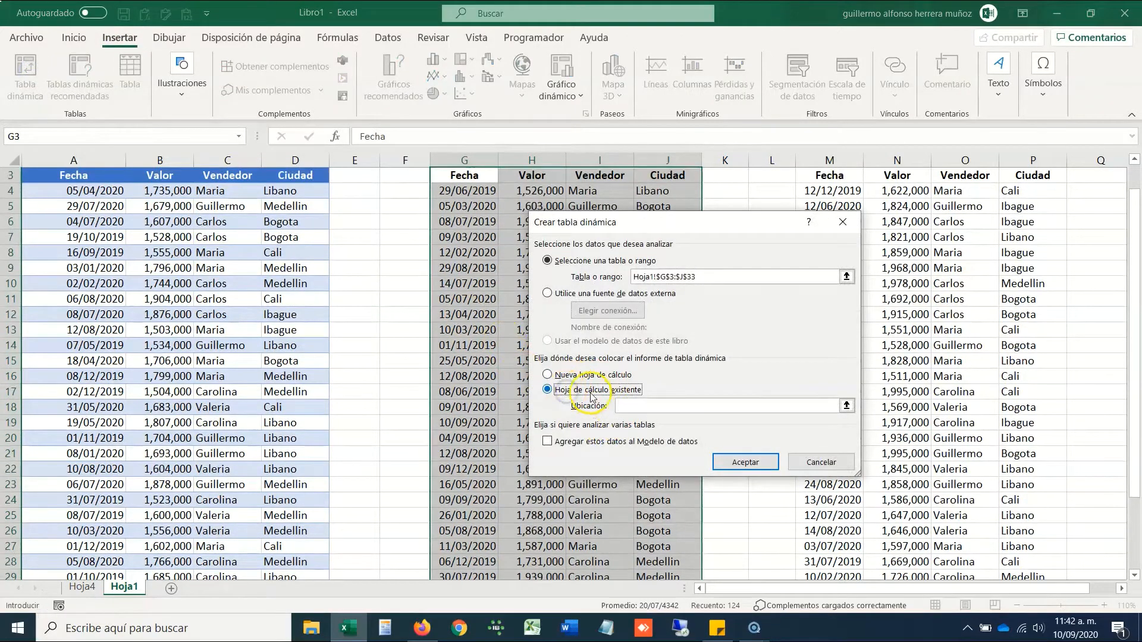
click(643, 404)
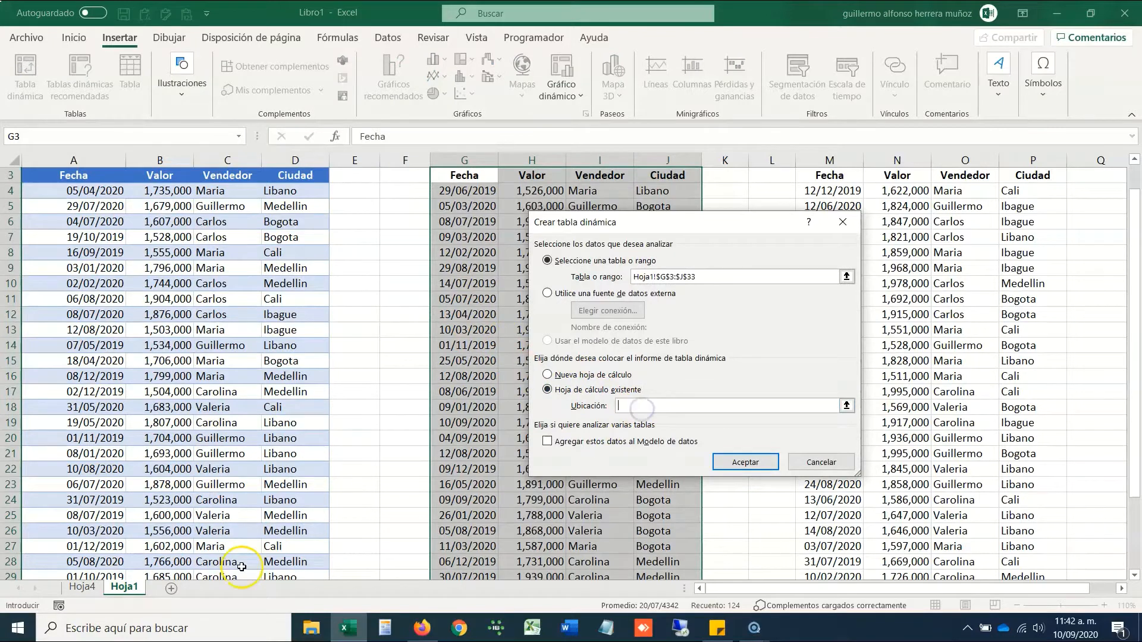
click(83, 587)
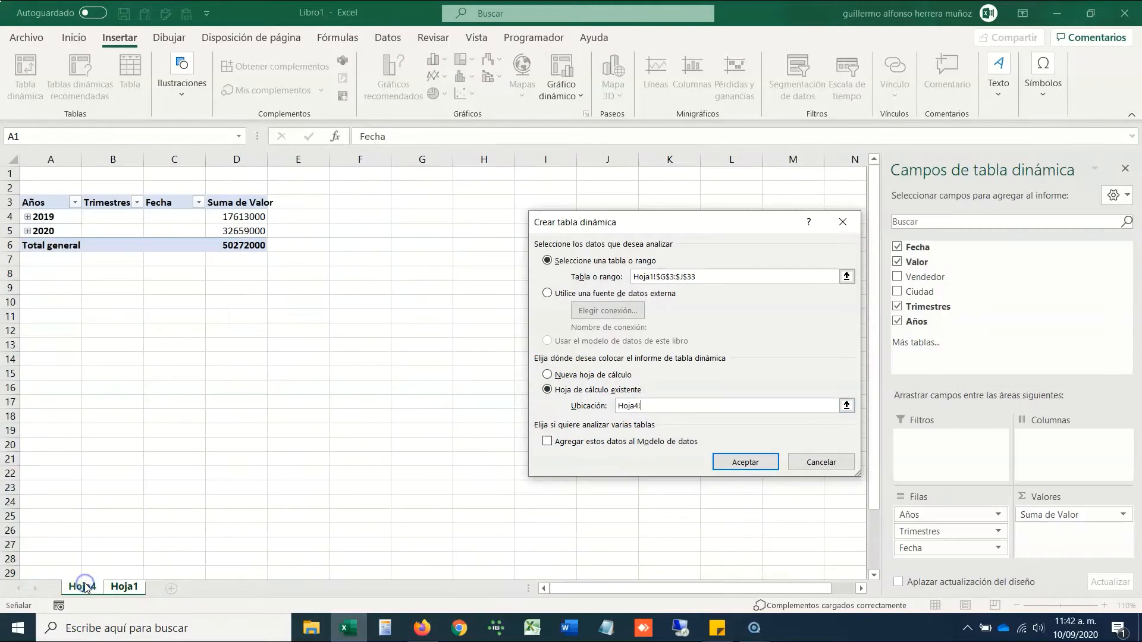
click(420, 204)
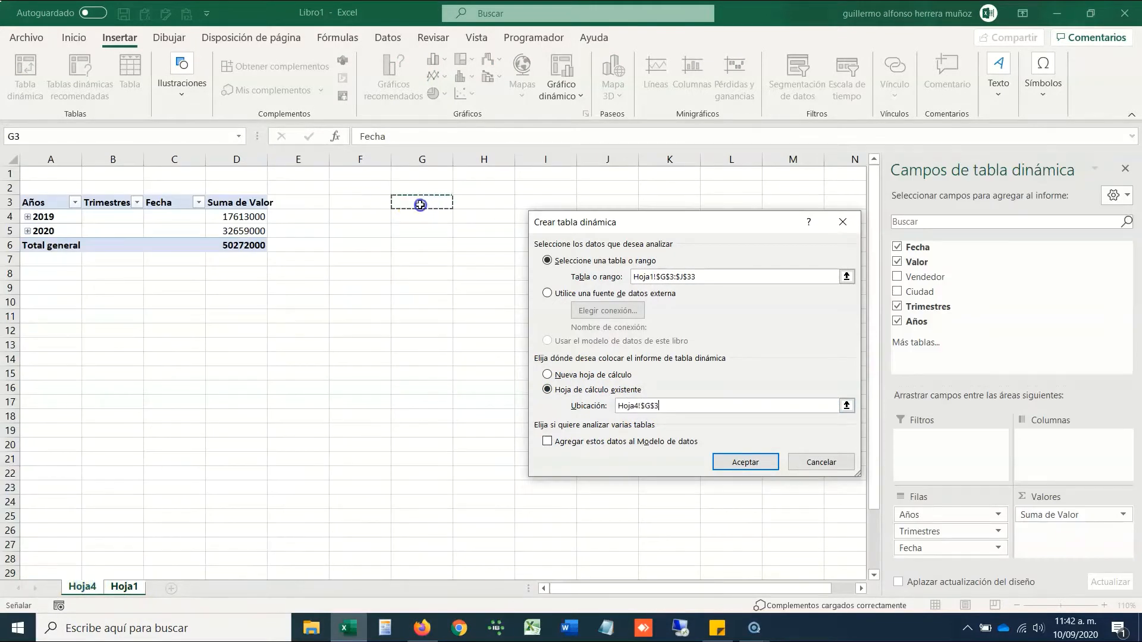
click(742, 463)
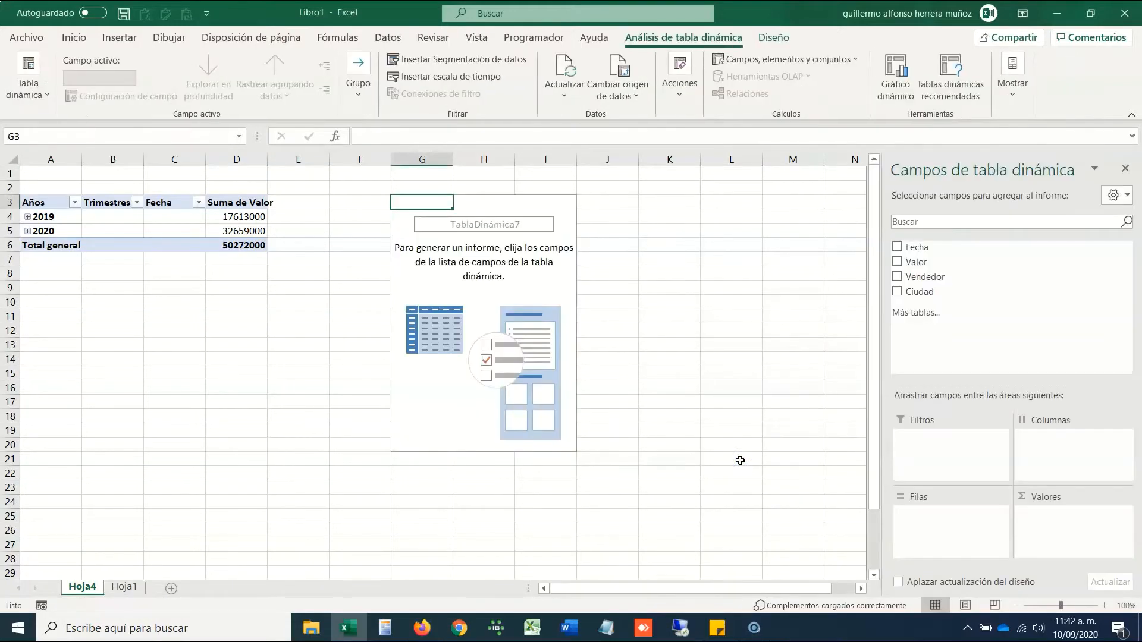
drag(416, 230, 541, 360)
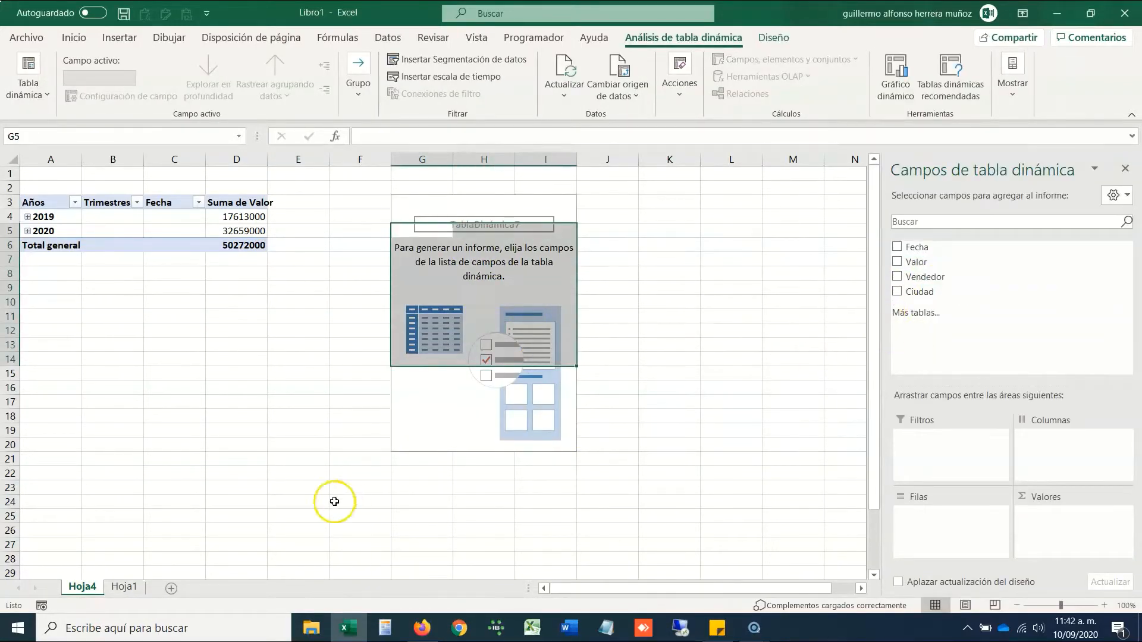
- Go to the Fecha header cell M3 of the third data block on Hoja1
click(123, 587)
click(836, 303)
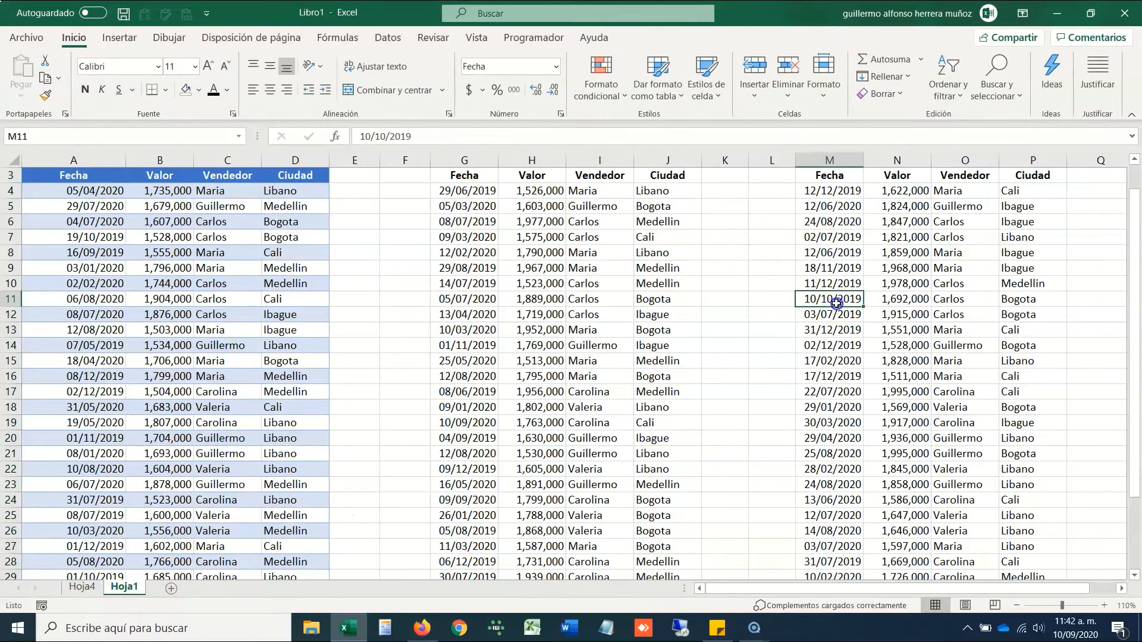
key(ctrl+Up)
key(ctrl+Up)
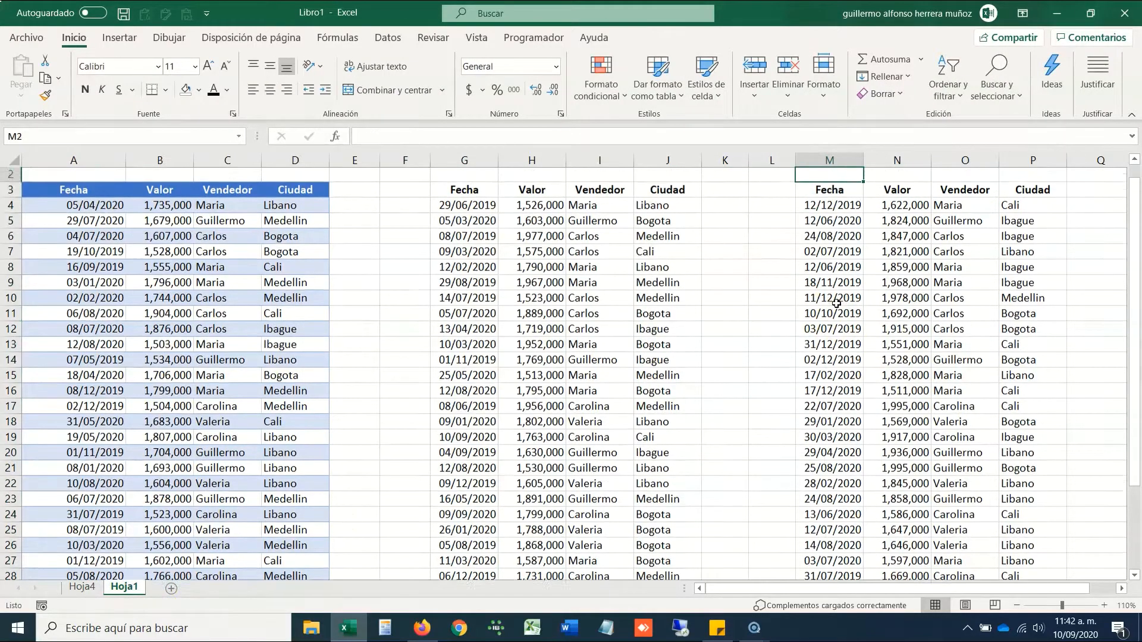
key(ctrl+Down)
key(ctrl+shift+Right)
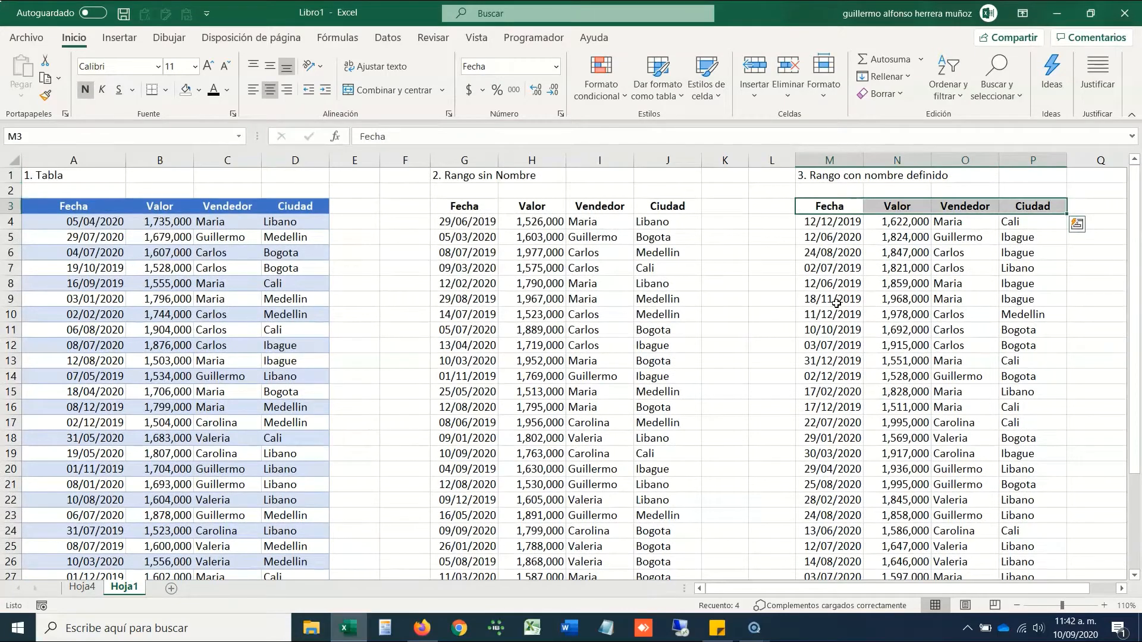
key(Right)
key(Left)
key(ctrl+shift+Right)
key(shift+Right)
key(shift+Right)
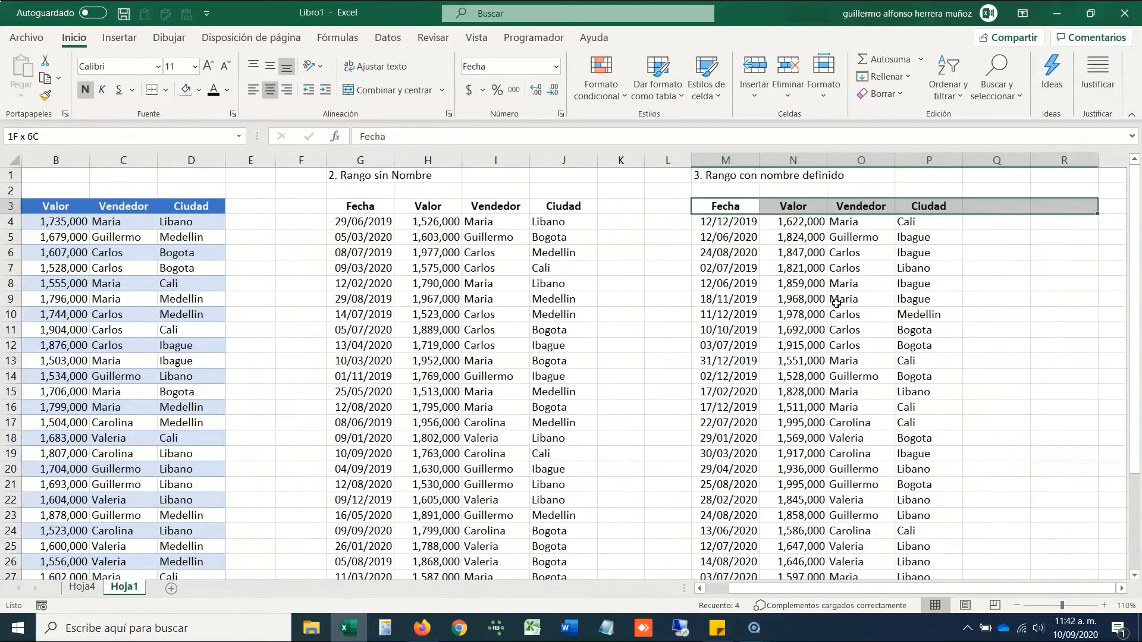
key(Left)
key(Right)
key(ctrl+shift+Right)
key(ctrl+shift+Down)
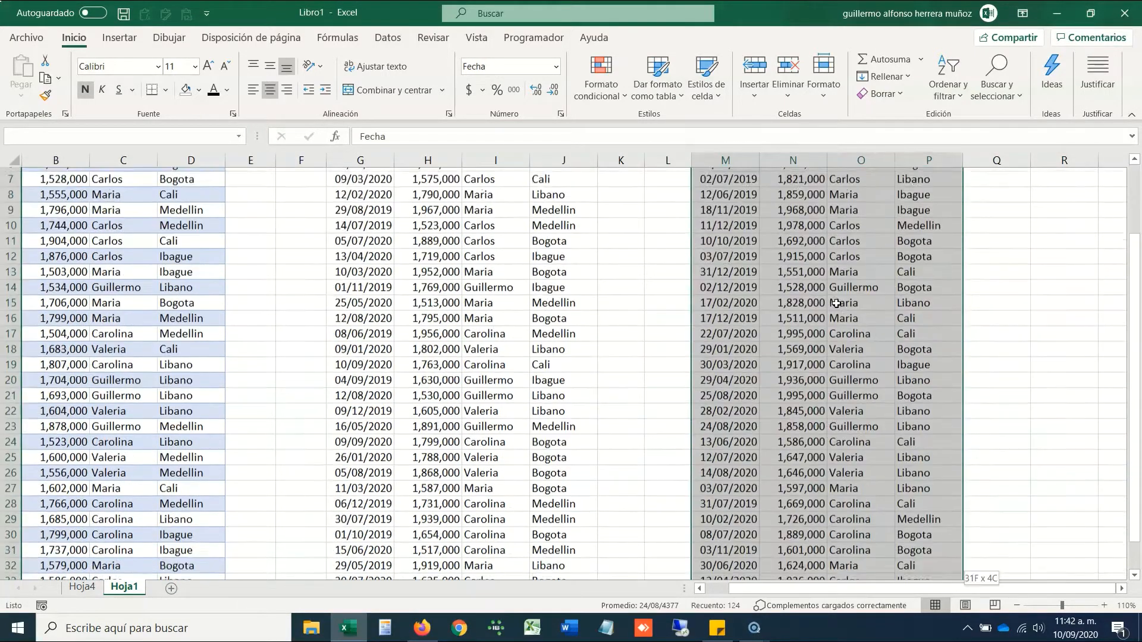
key(Up)
key(Down)
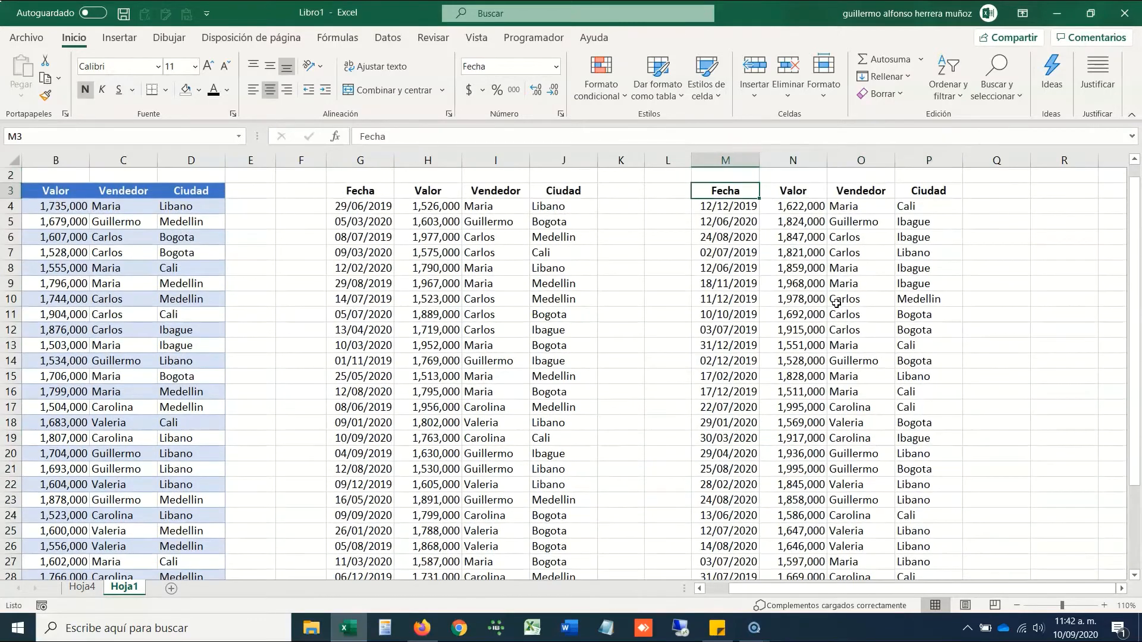
- Assign the defined name TABLA_DETALLE to the range M3:P33
key(ctrl+shift+Right)
key(ctrl+shift+Down)
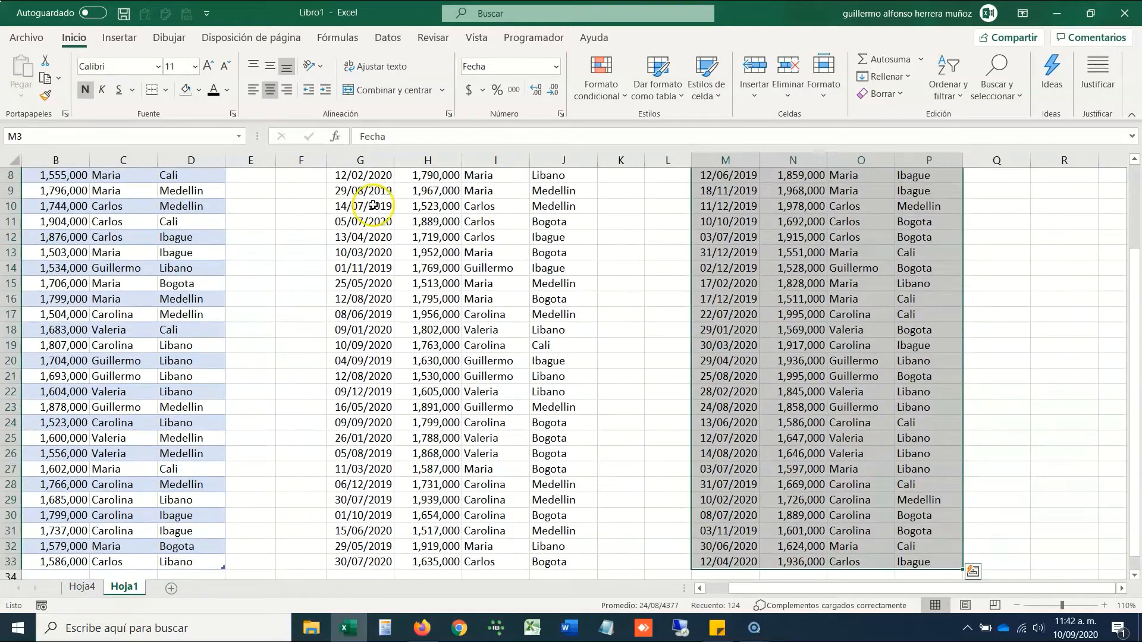
click(108, 139)
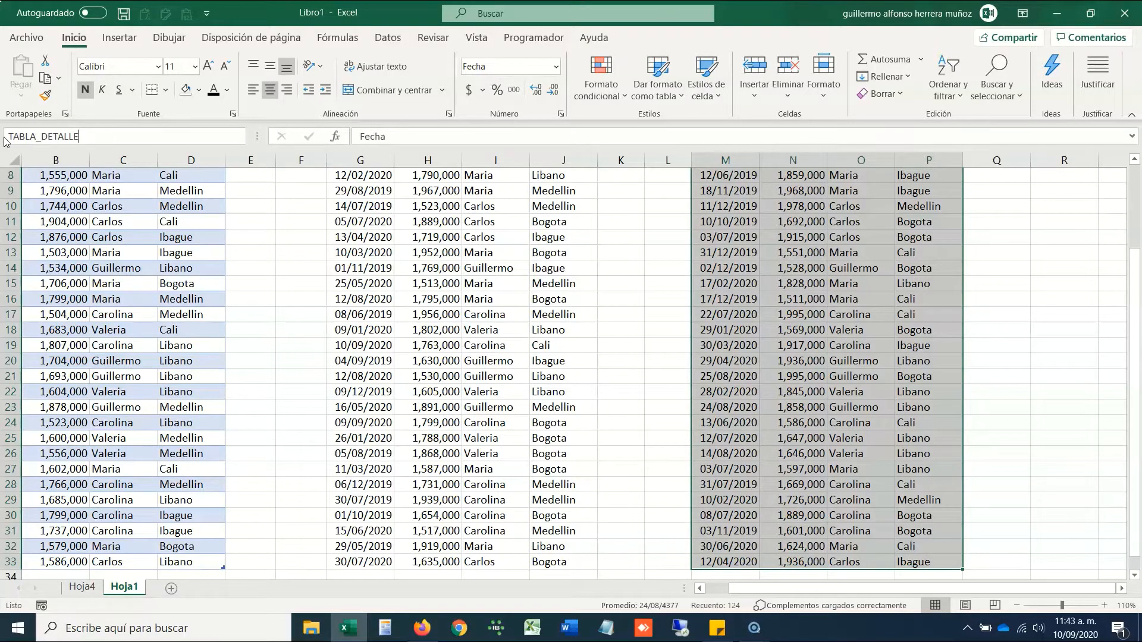
key(Return)
- Reselect the third data block from its headers to its last row to check its defined name
key(ctrl+Up)
key(Down)
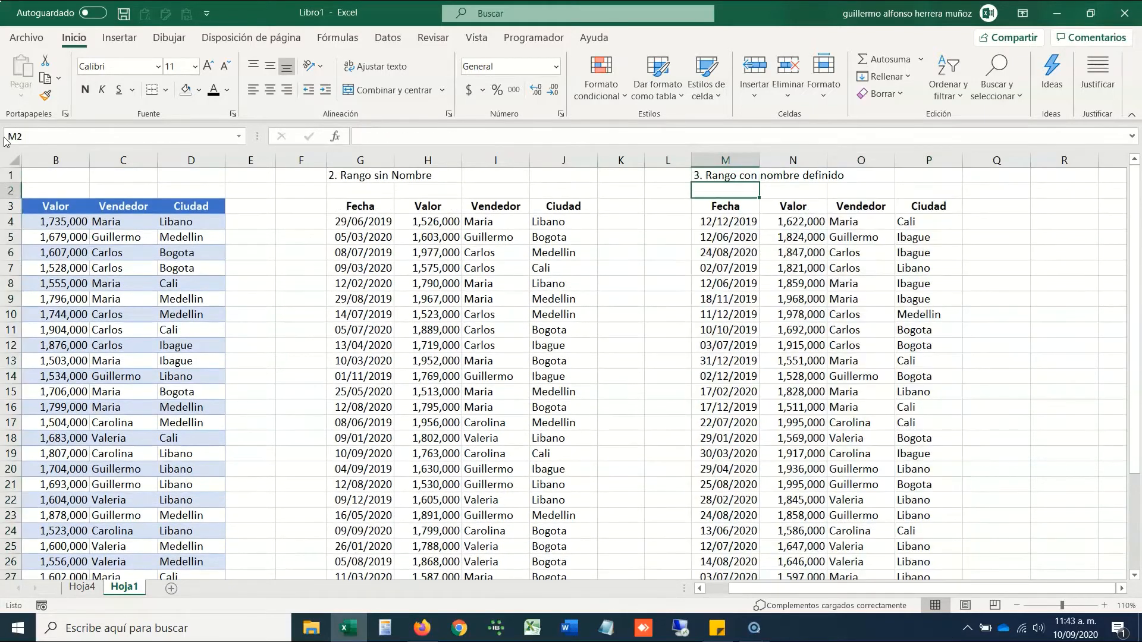
key(Down)
key(ctrl+shift+Right)
key(ctrl+shift+Down)
key(Up)
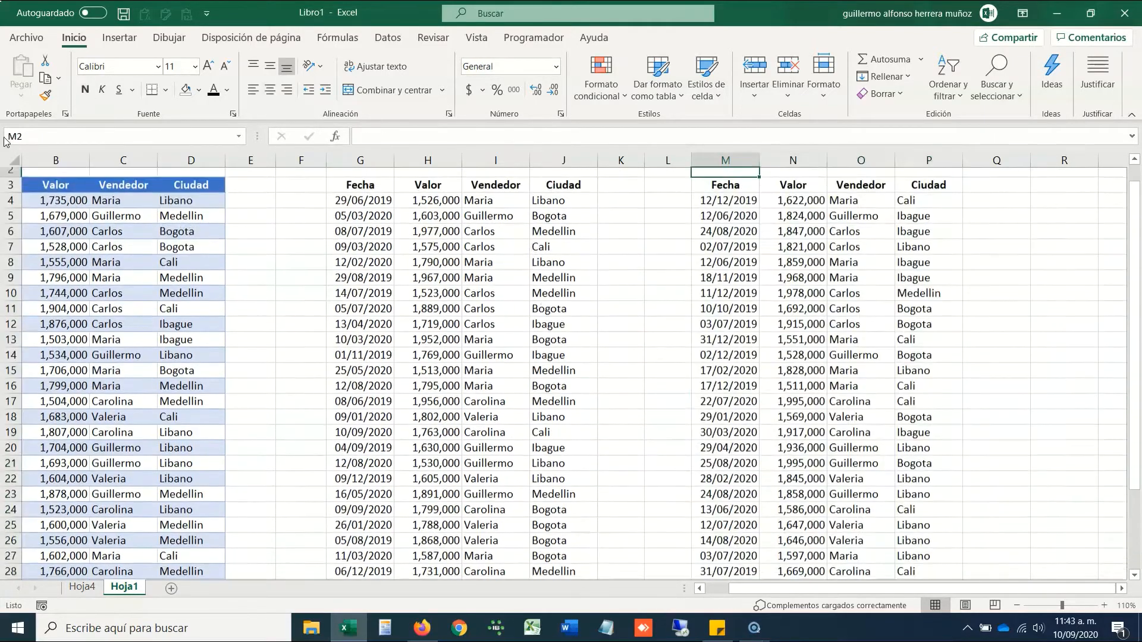
key(Down)
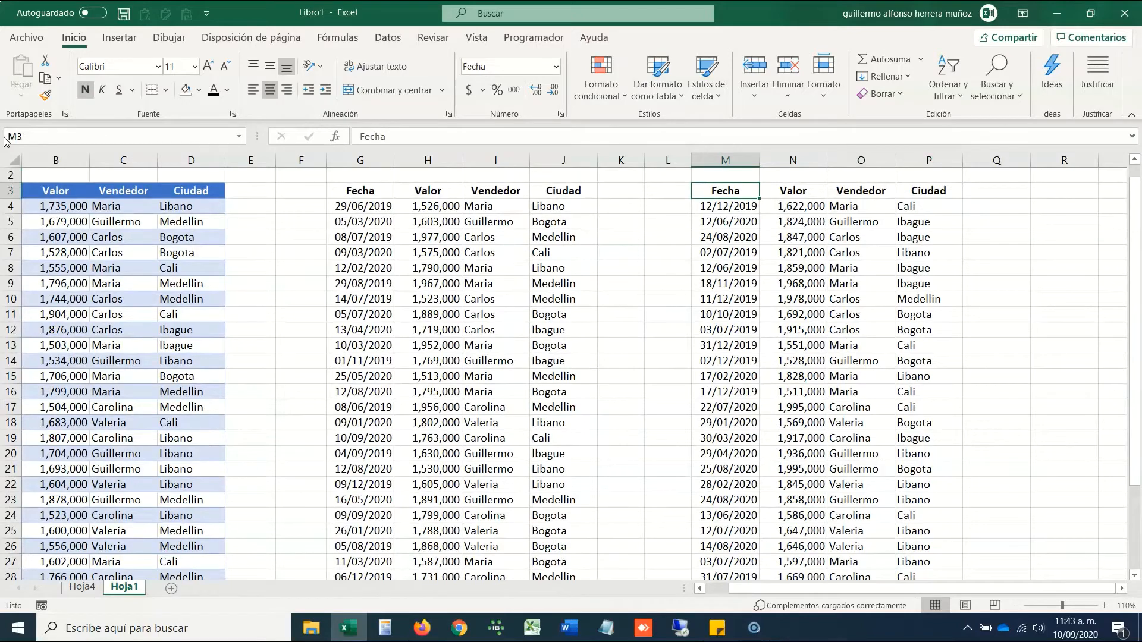
key(shift+Right)
key(shift+Right)
key(shift+Right)
key(ctrl+shift+Down)
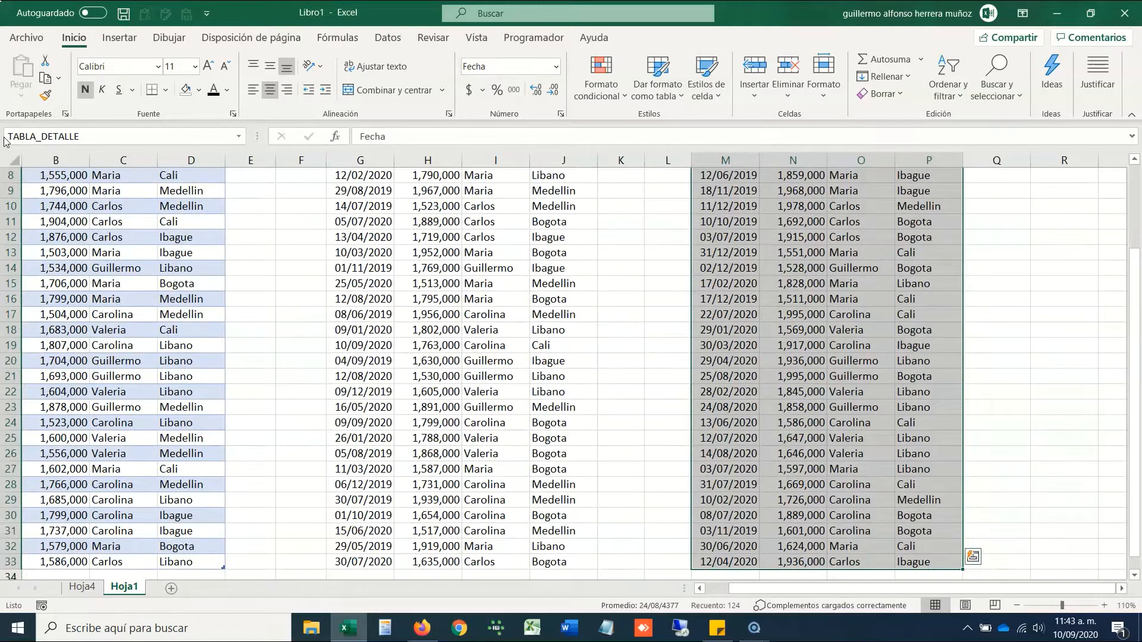
key(ctrl+Up)
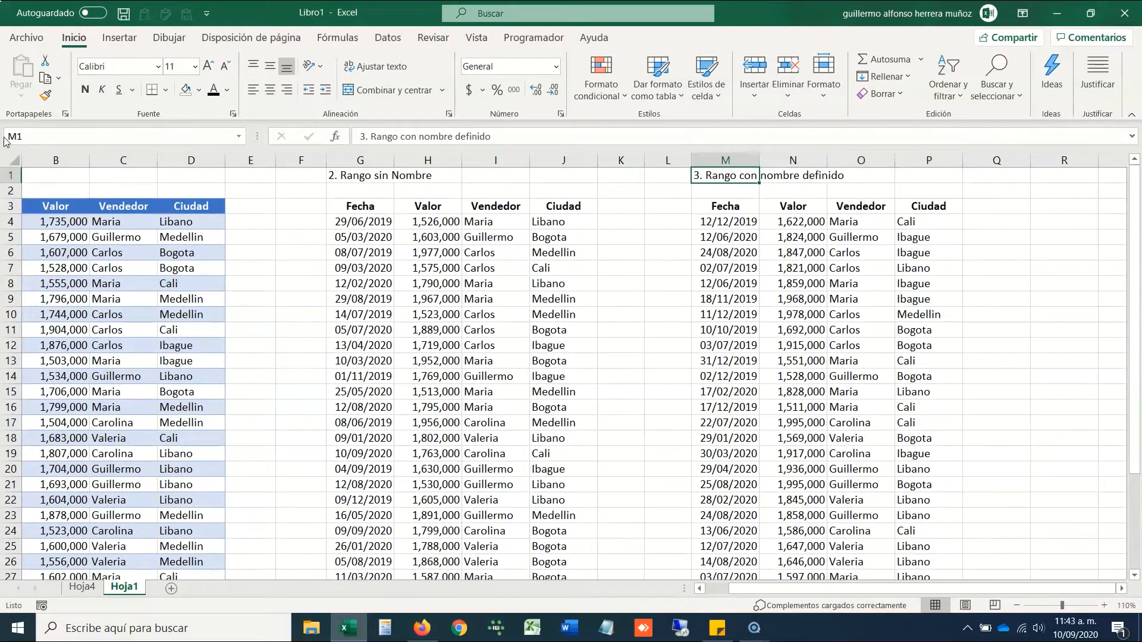
- Create a pivot table at cell L3 of Hoja4 with the defined name TABLA_DETALLE as its source
key(ctrl+Page_Up)
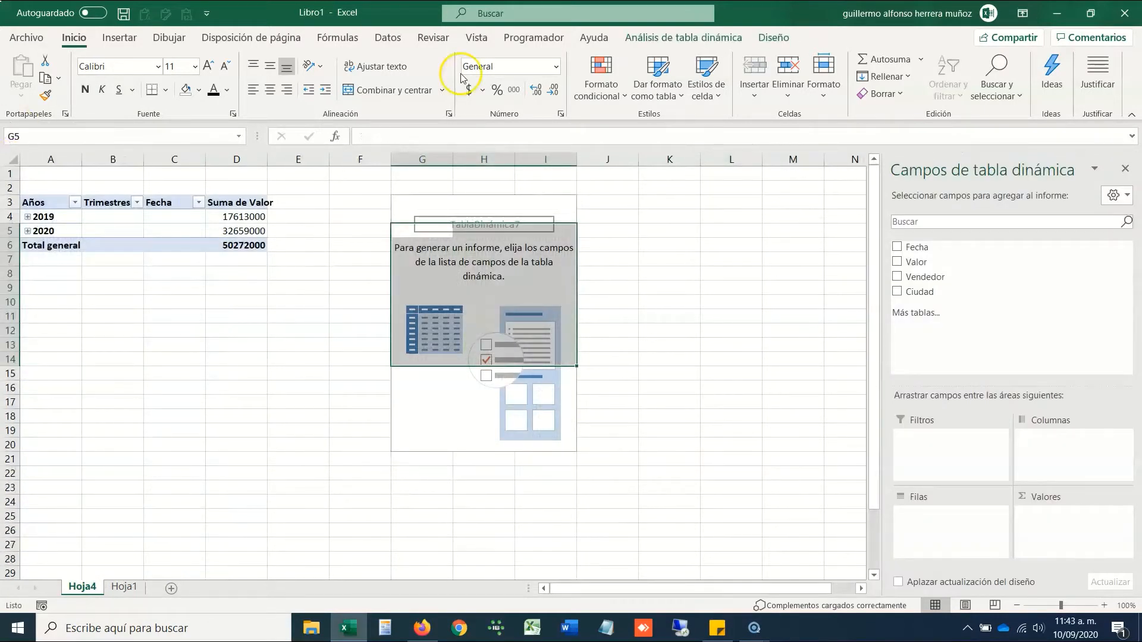
click(733, 201)
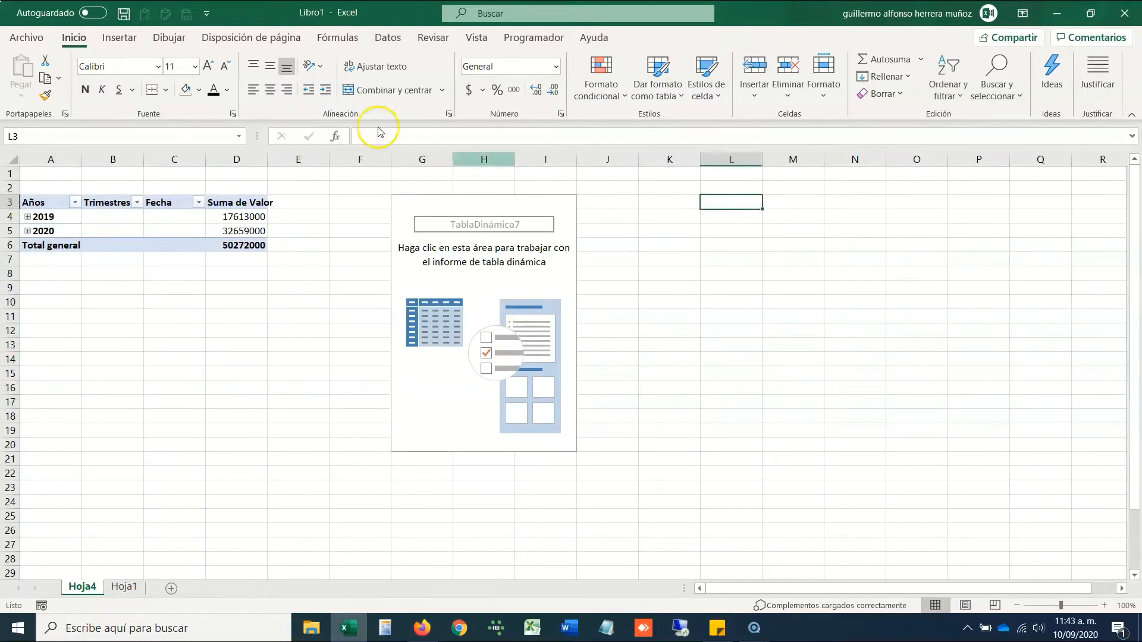
click(118, 38)
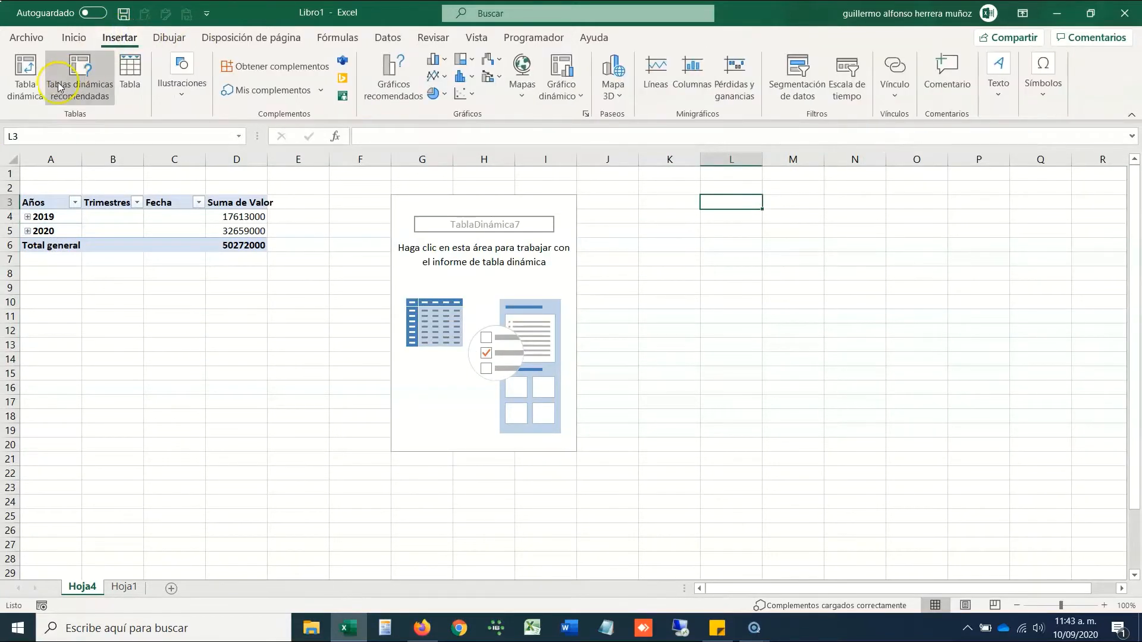
click(25, 77)
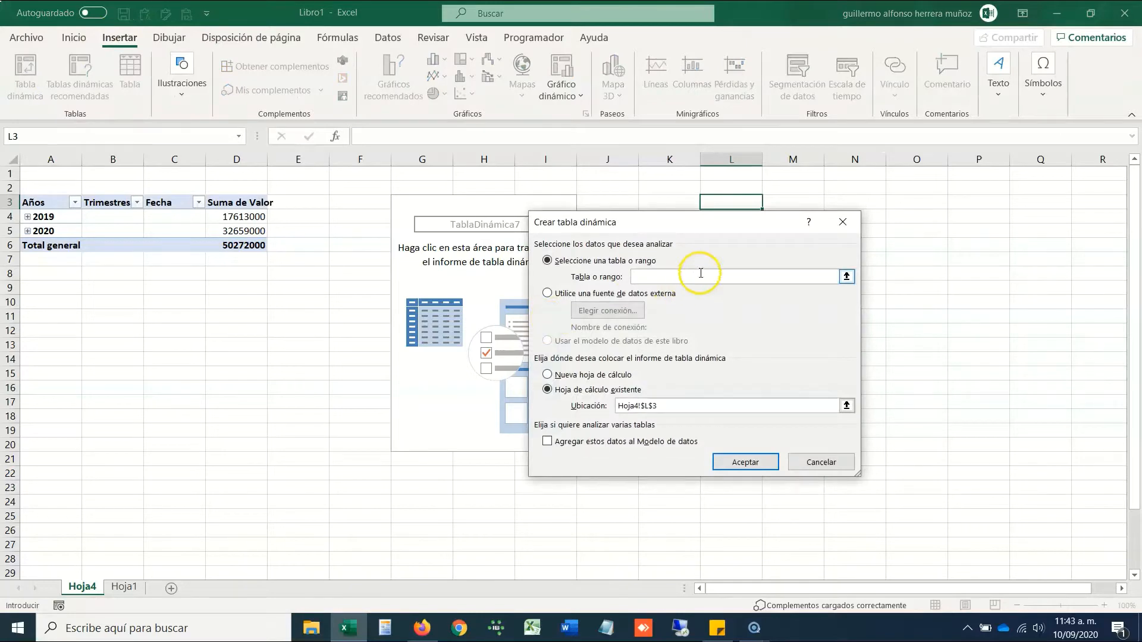
click(700, 276)
key(F3)
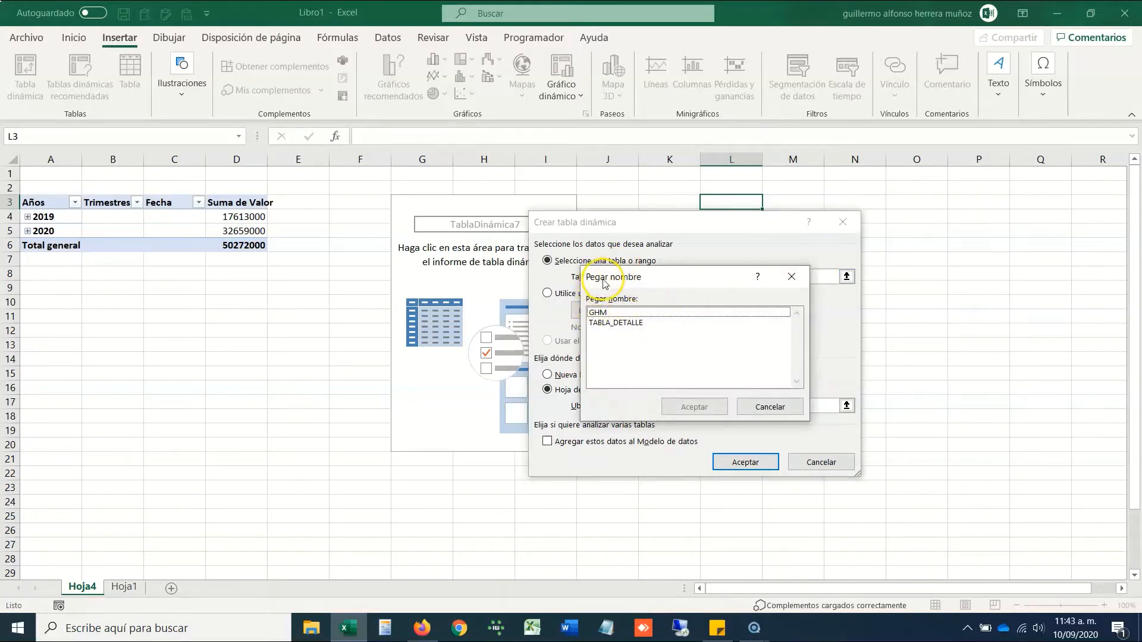
click(614, 327)
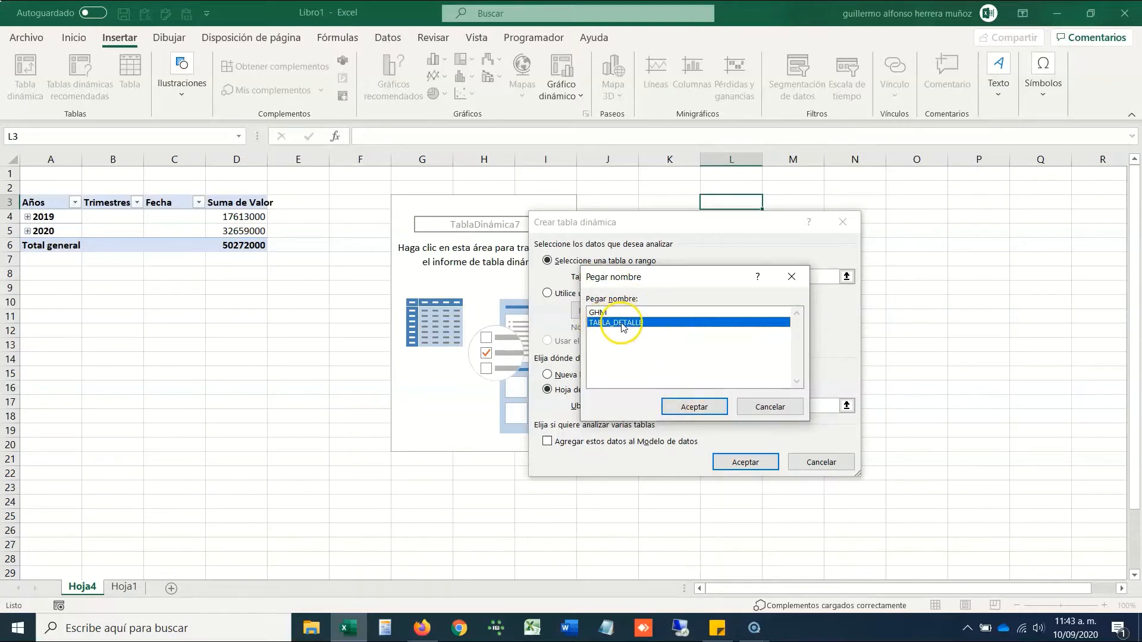
click(687, 410)
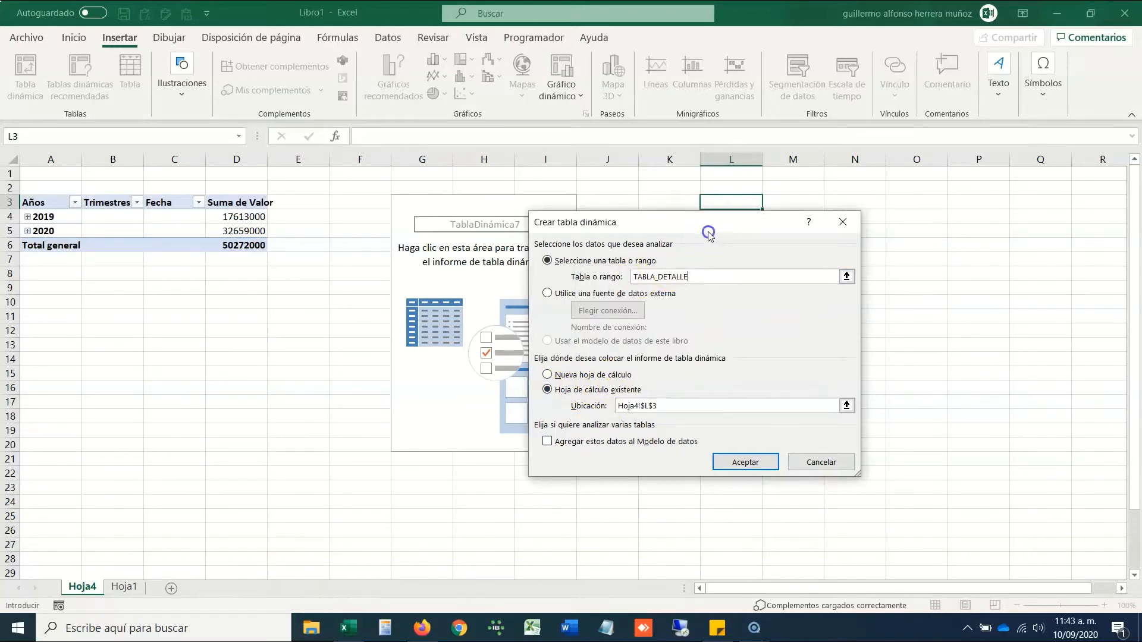
drag(708, 231, 708, 267)
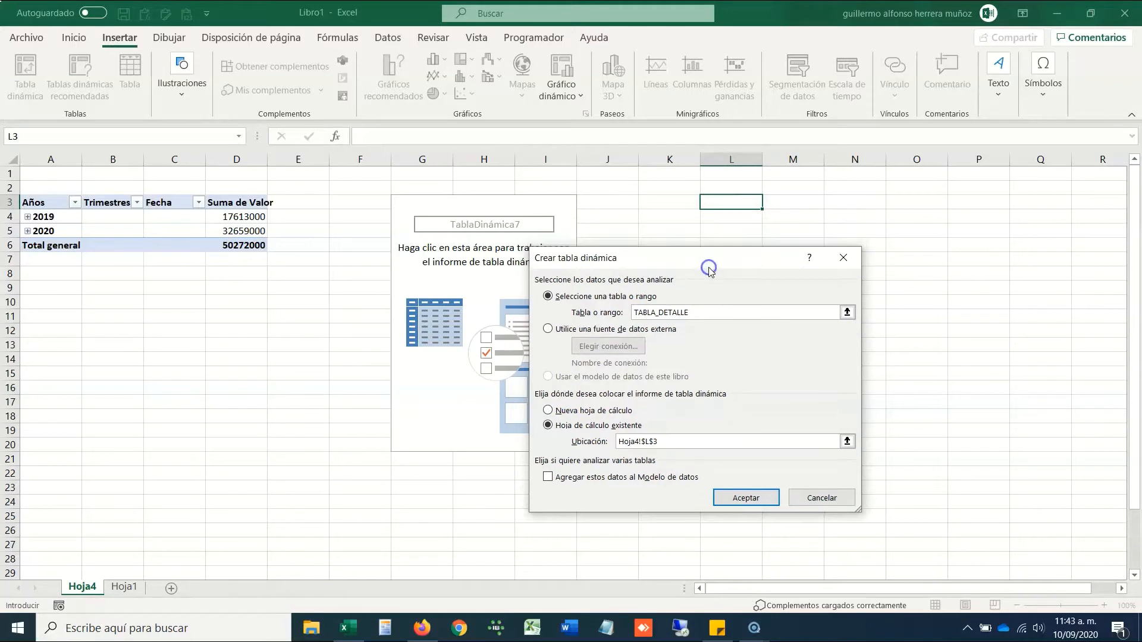
click(744, 498)
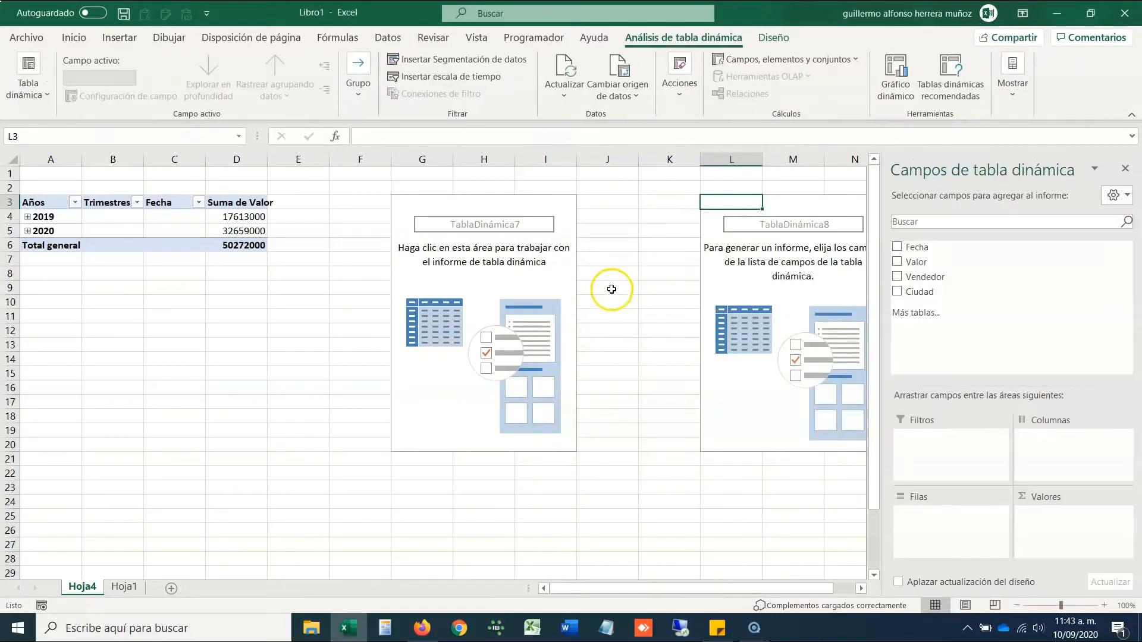
click(529, 172)
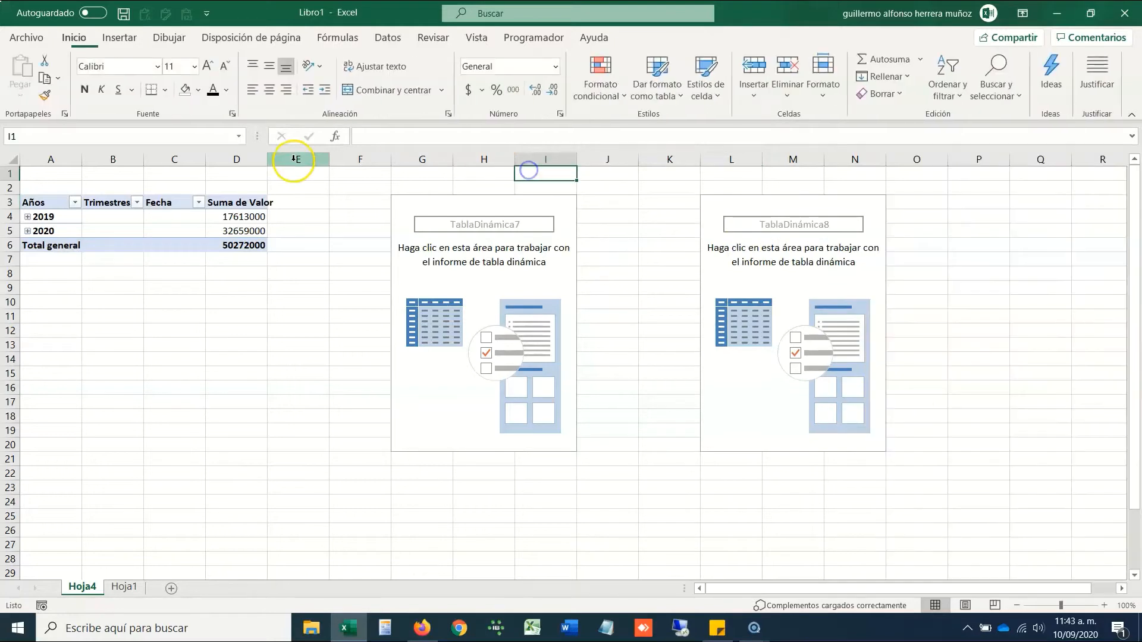
drag(157, 185, 198, 238)
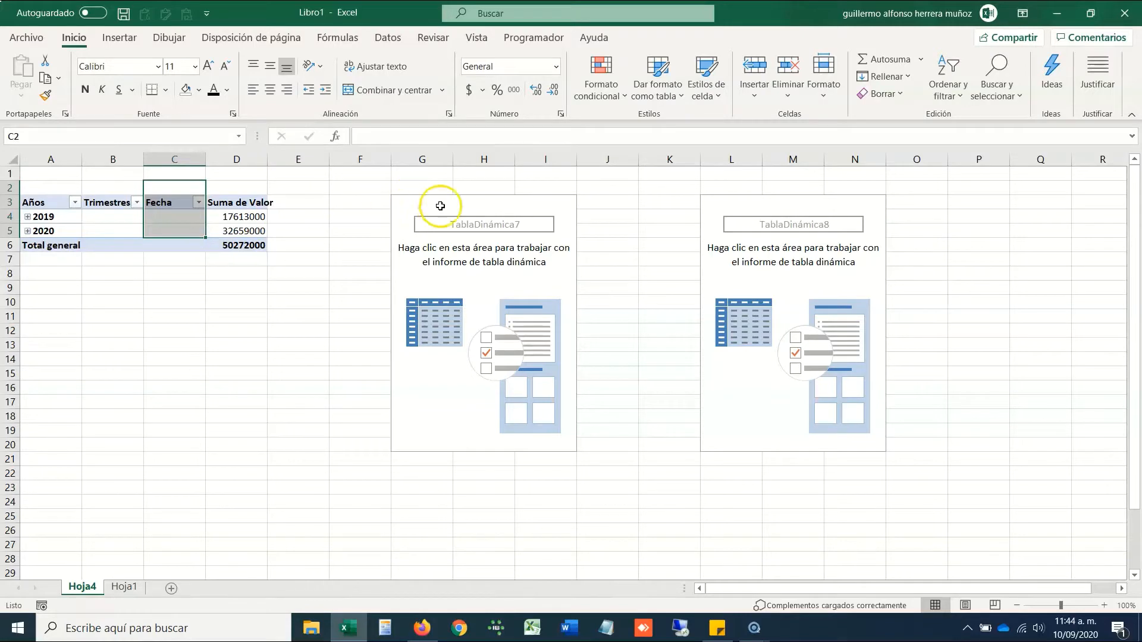
- Compare the field lists of the three pivot tables on Hoja4 by making each one active
click(439, 228)
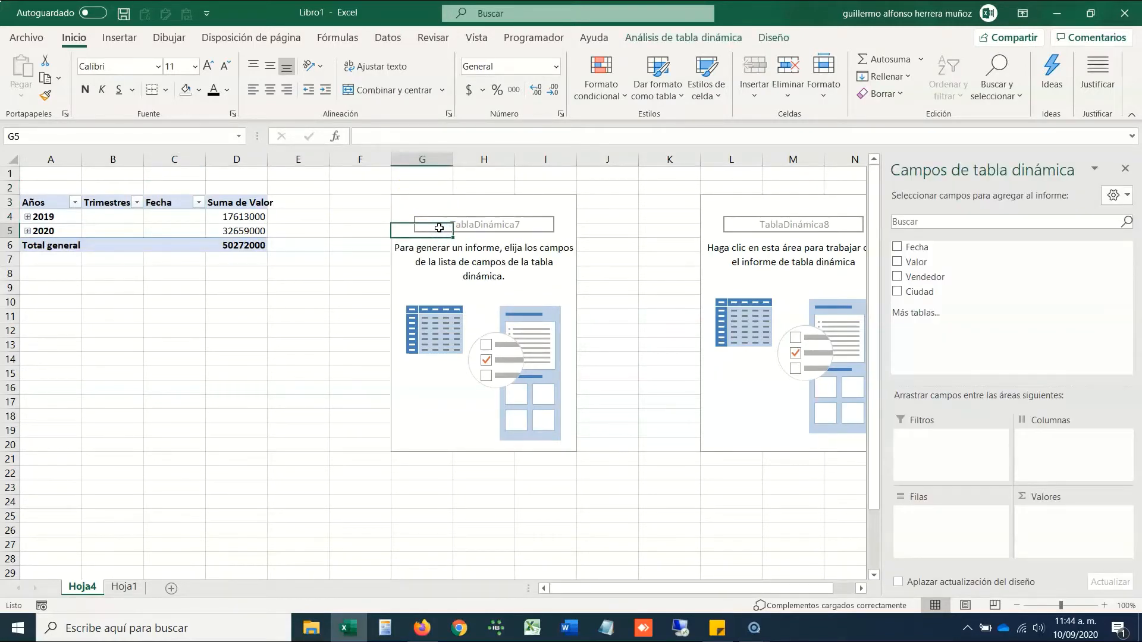
click(751, 231)
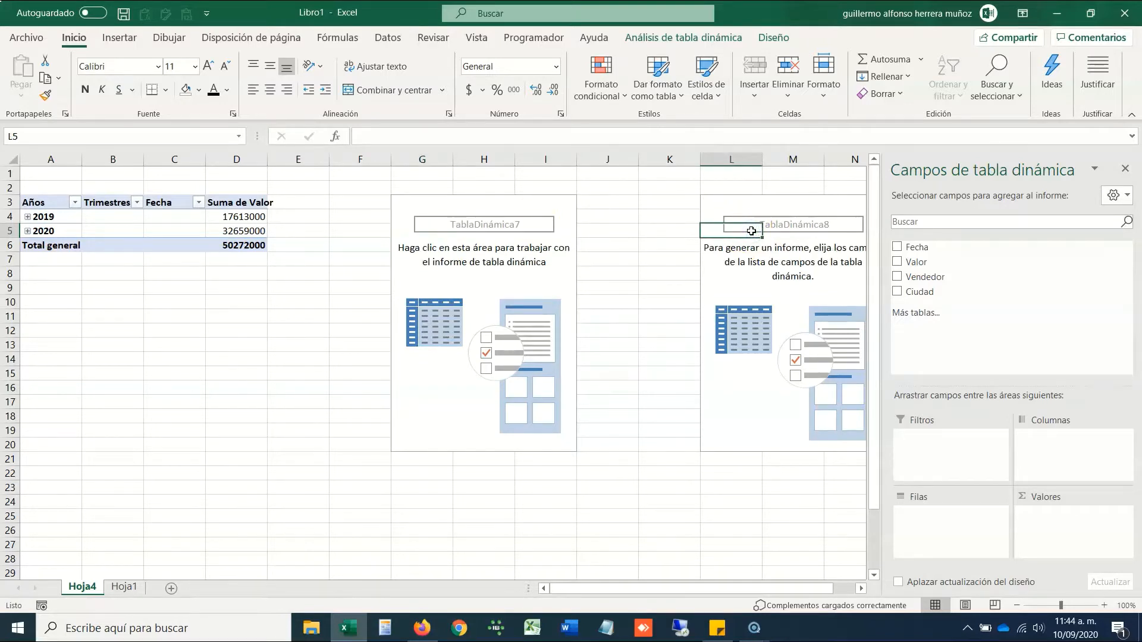
drag(729, 204, 731, 447)
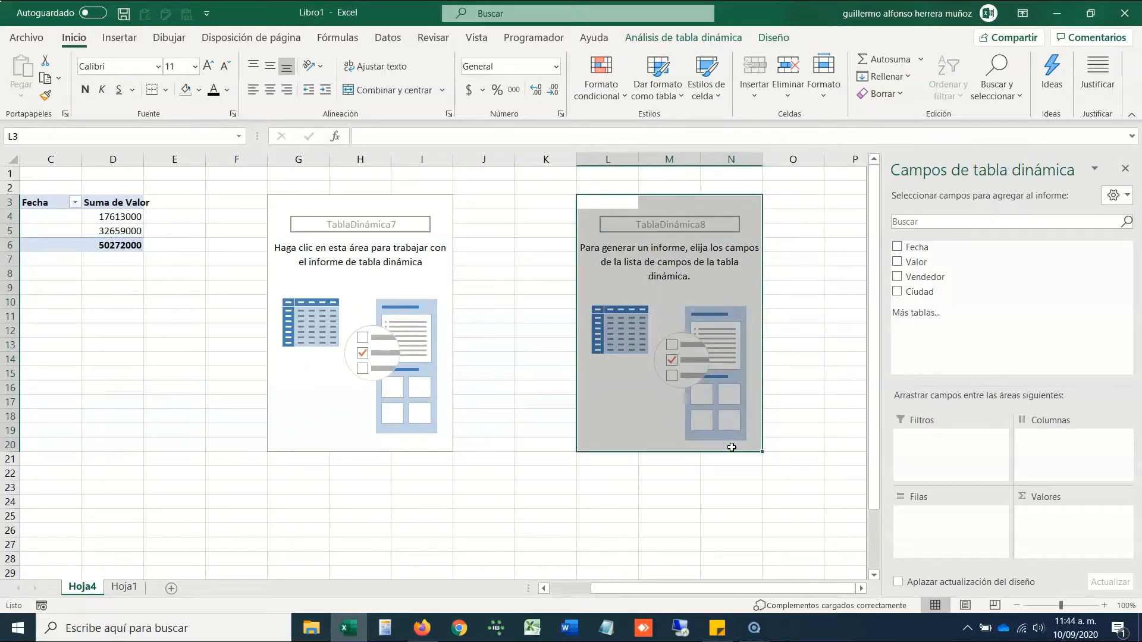
click(663, 331)
click(385, 268)
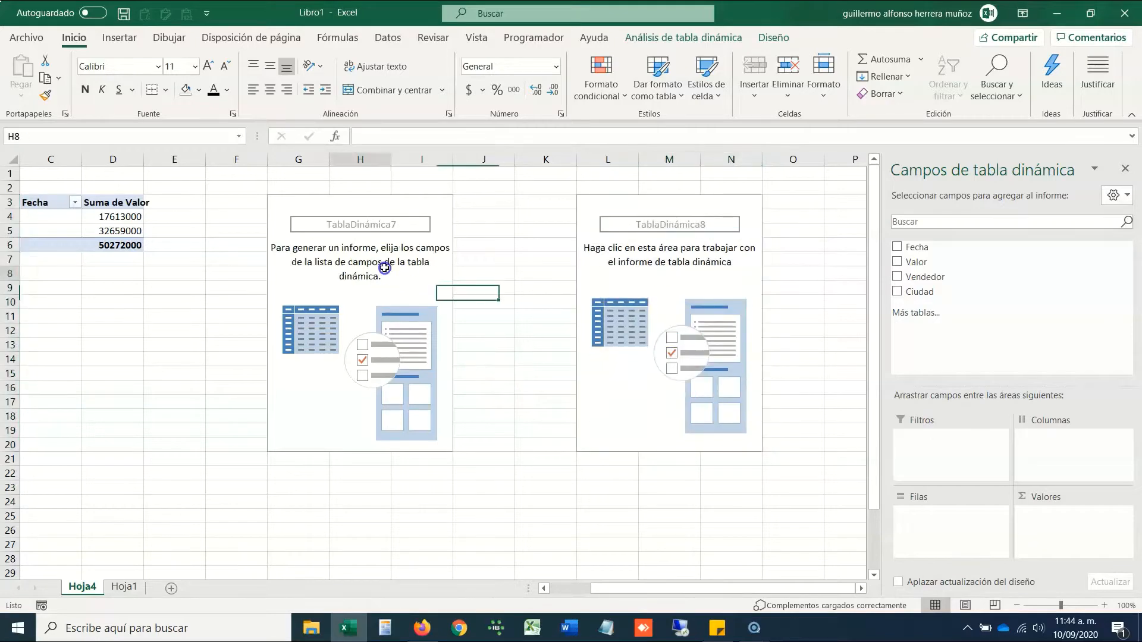
click(119, 204)
click(697, 284)
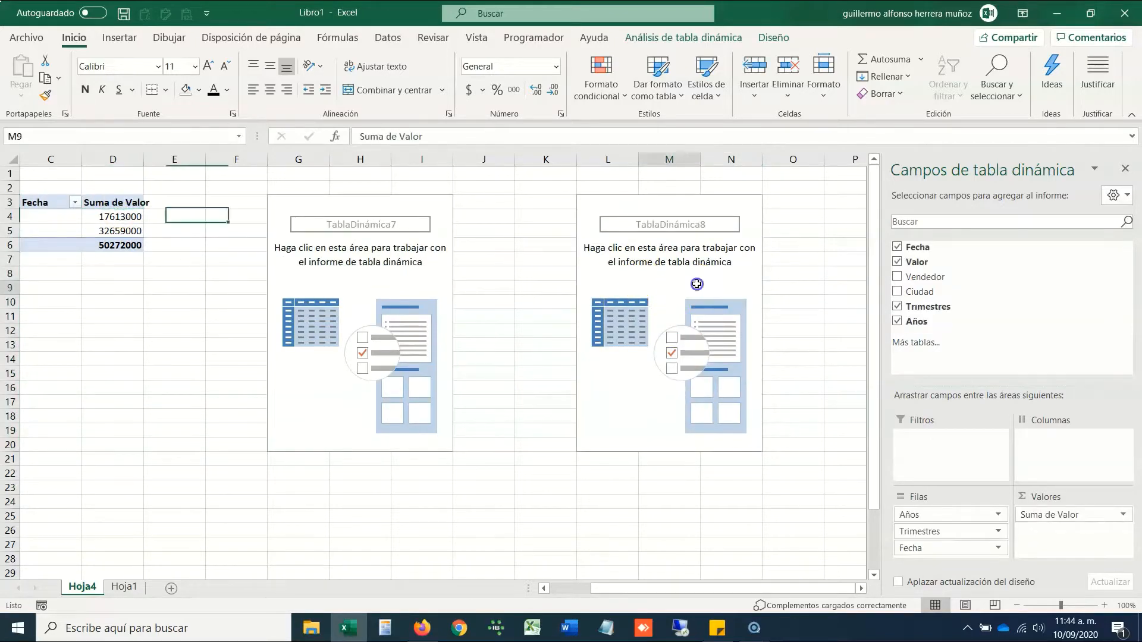
click(430, 278)
click(672, 248)
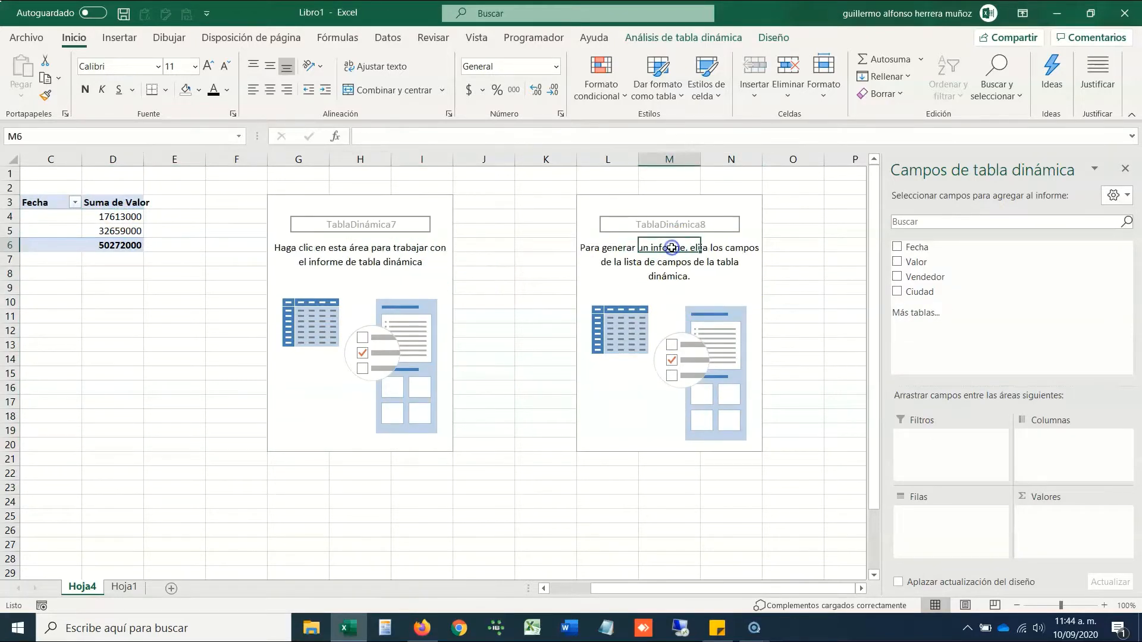
click(367, 249)
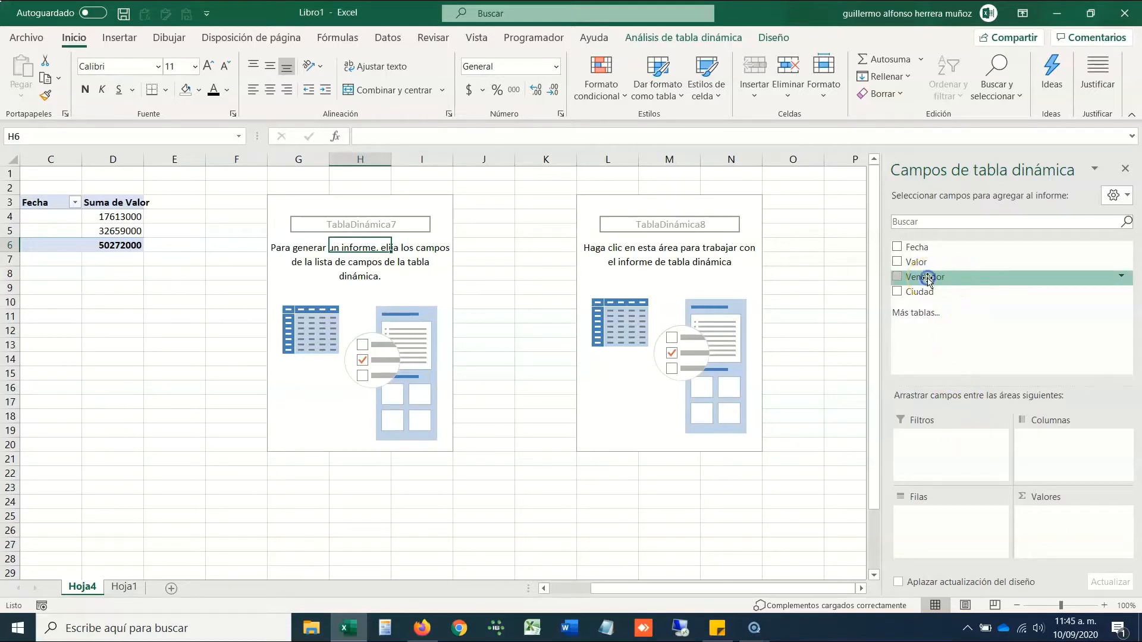
- Add the Vendedor field to the rows of the pivot table at G3 and go through the listed sellers
click(338, 217)
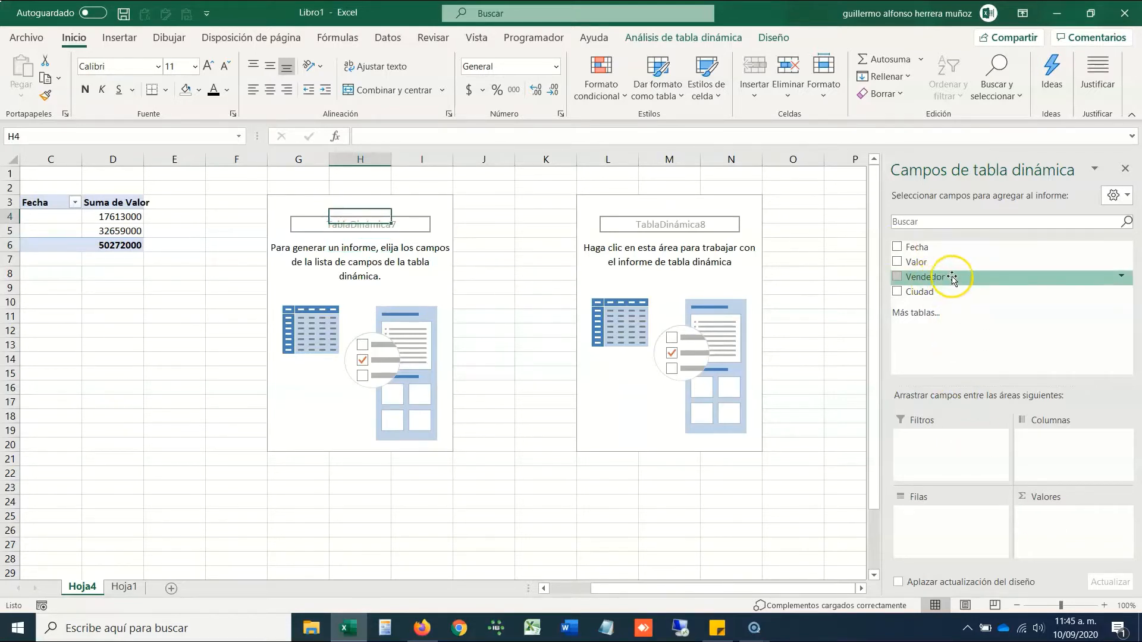
drag(952, 277, 936, 528)
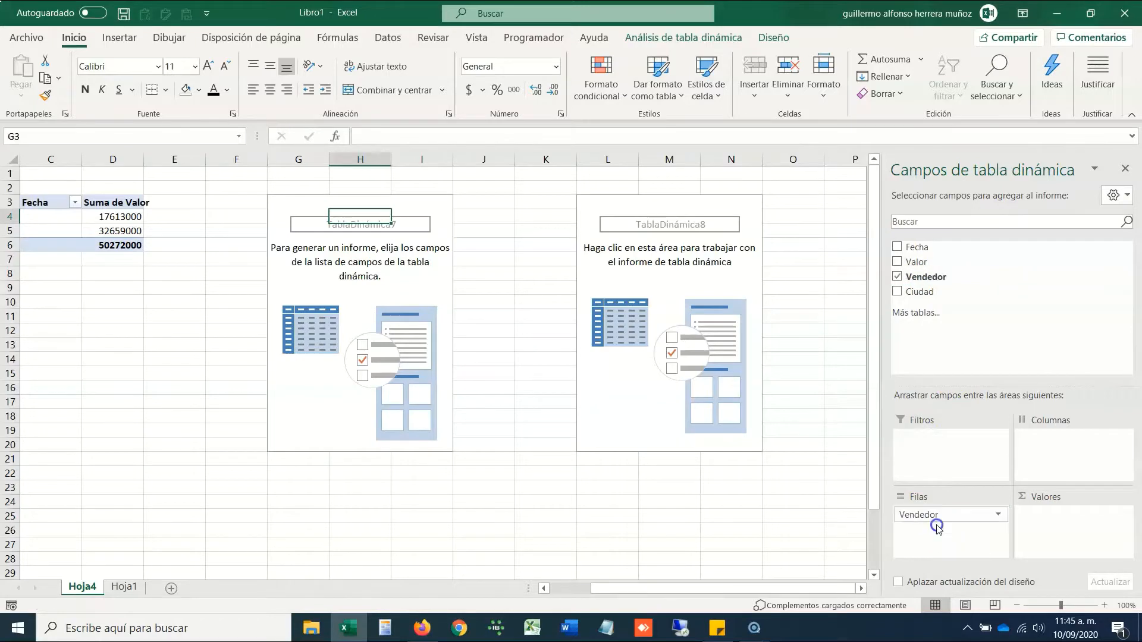
click(288, 217)
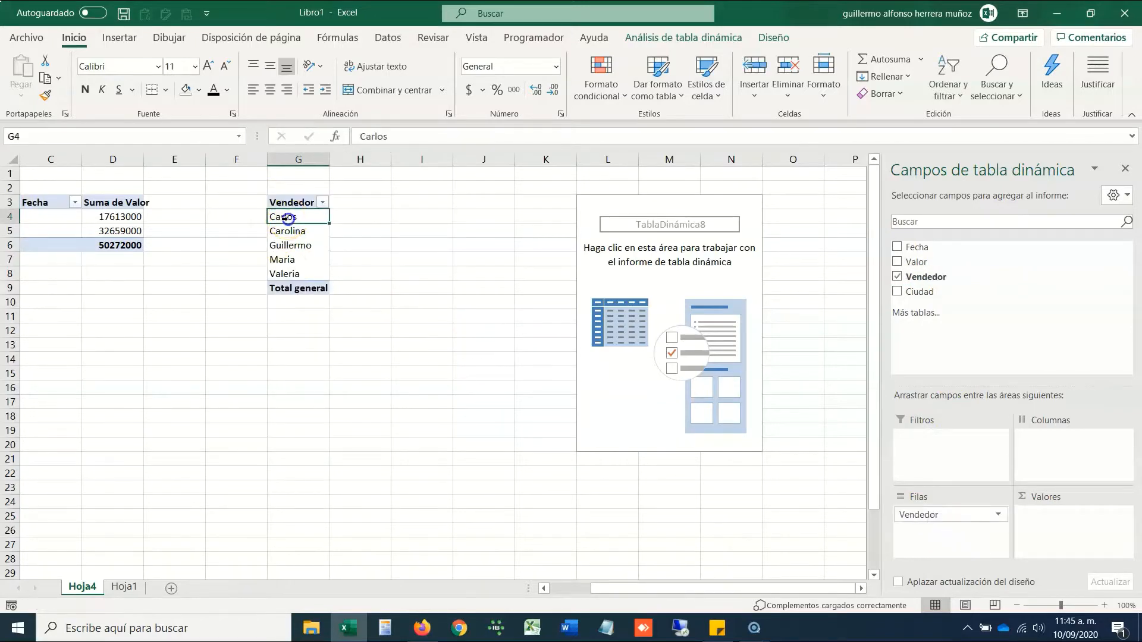
mouse_move(287, 218)
mouse_down()
mouse_move(287, 272)
mouse_move(278, 216)
mouse_up()
key(Down)
key(Down)
key(Down)
key(Down)
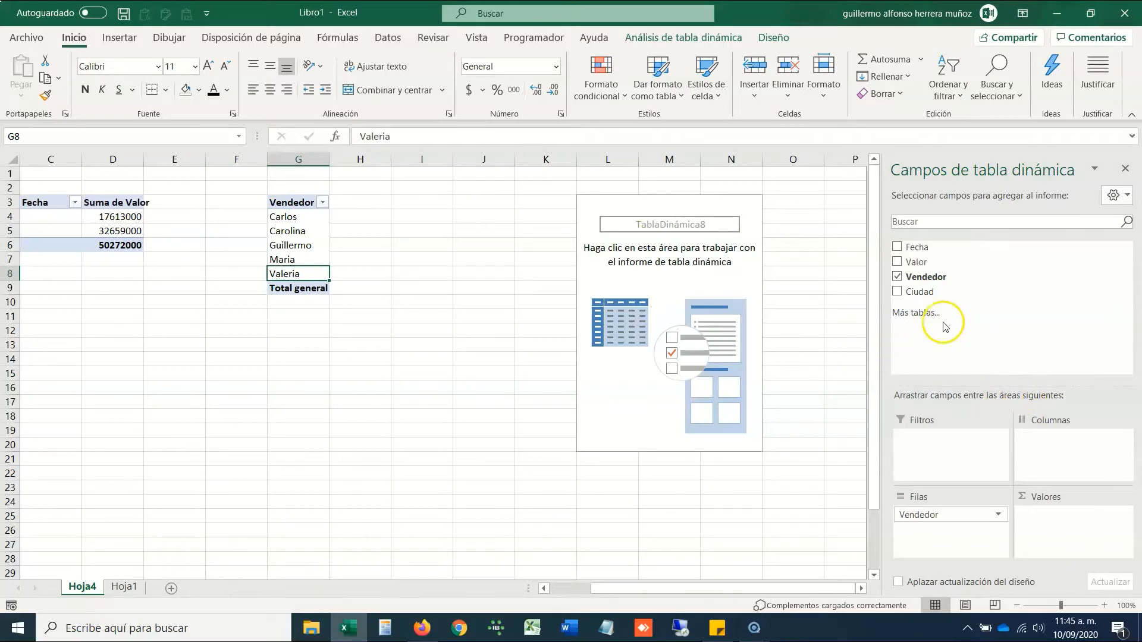
- Add the Ciudad field to the values of the pivot table at G3 as a count and go through each seller's figure
drag(933, 297, 1078, 543)
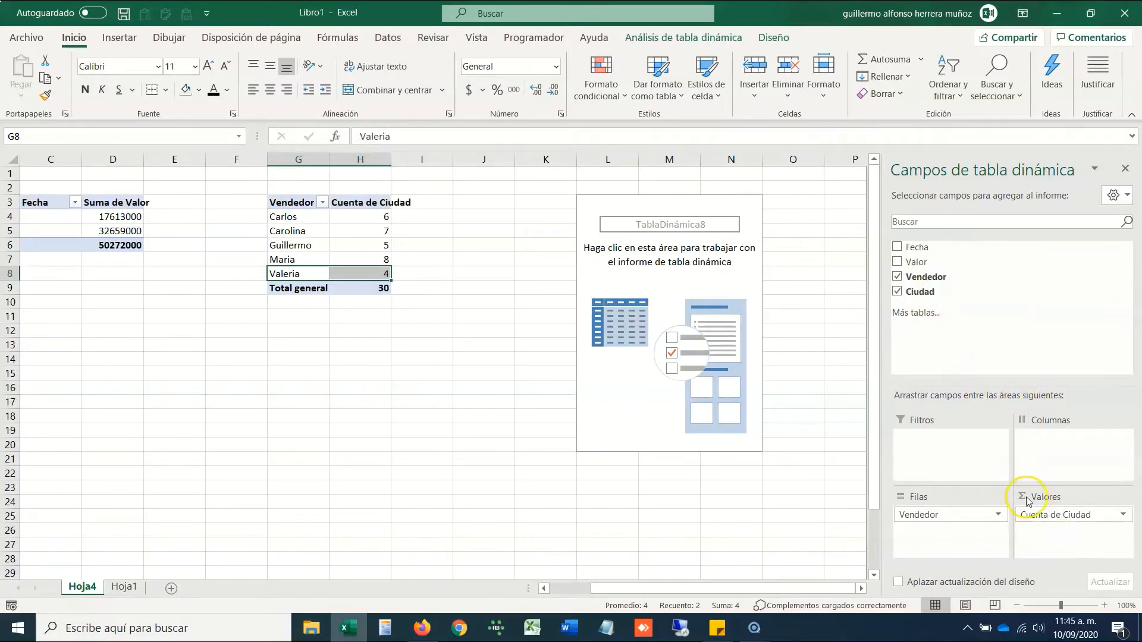
click(1123, 515)
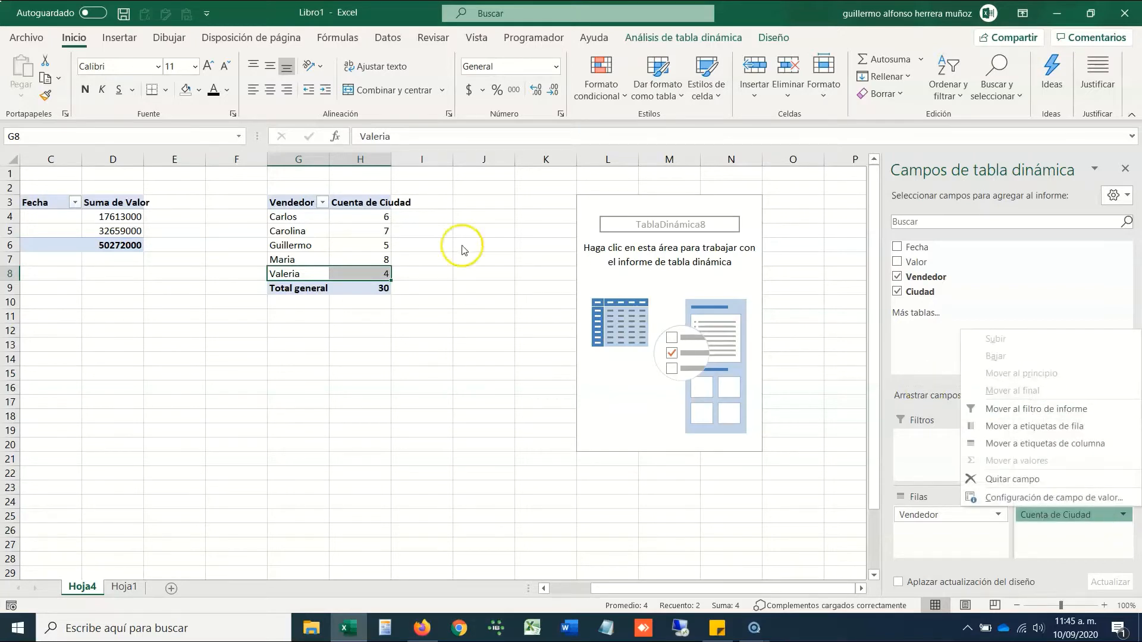
click(380, 217)
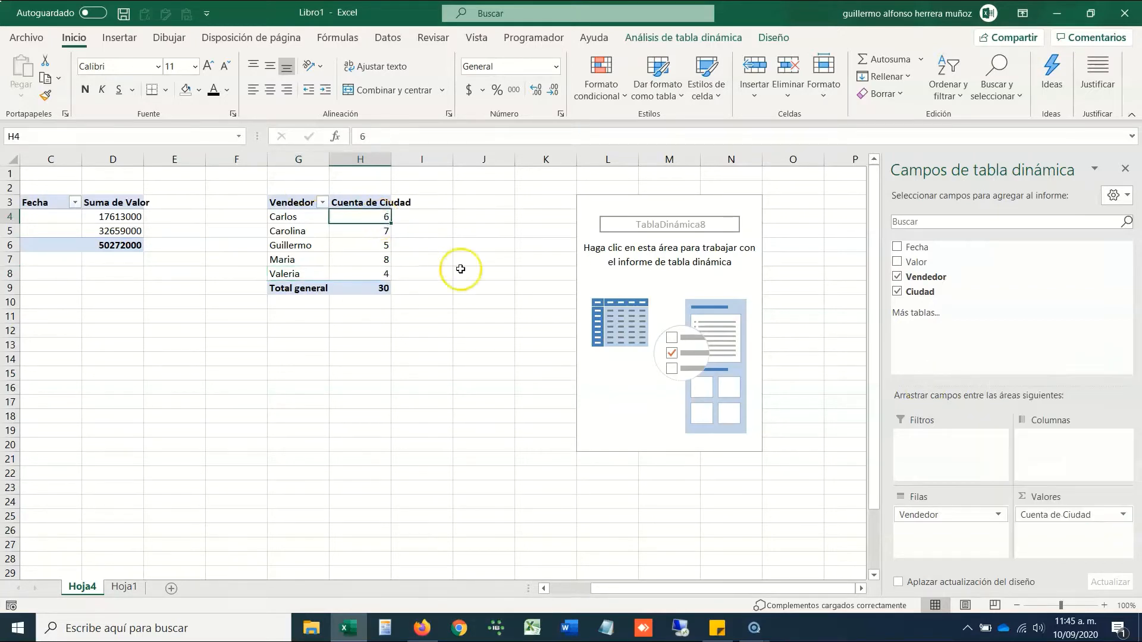
key(Down)
key(Down)
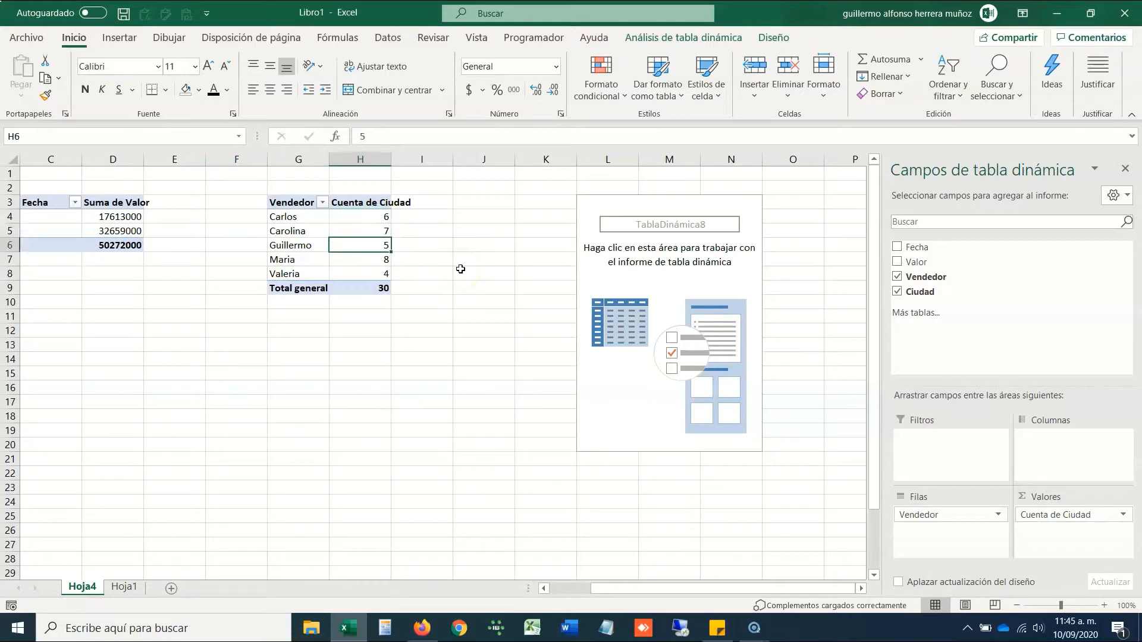
key(Down)
key(Down)
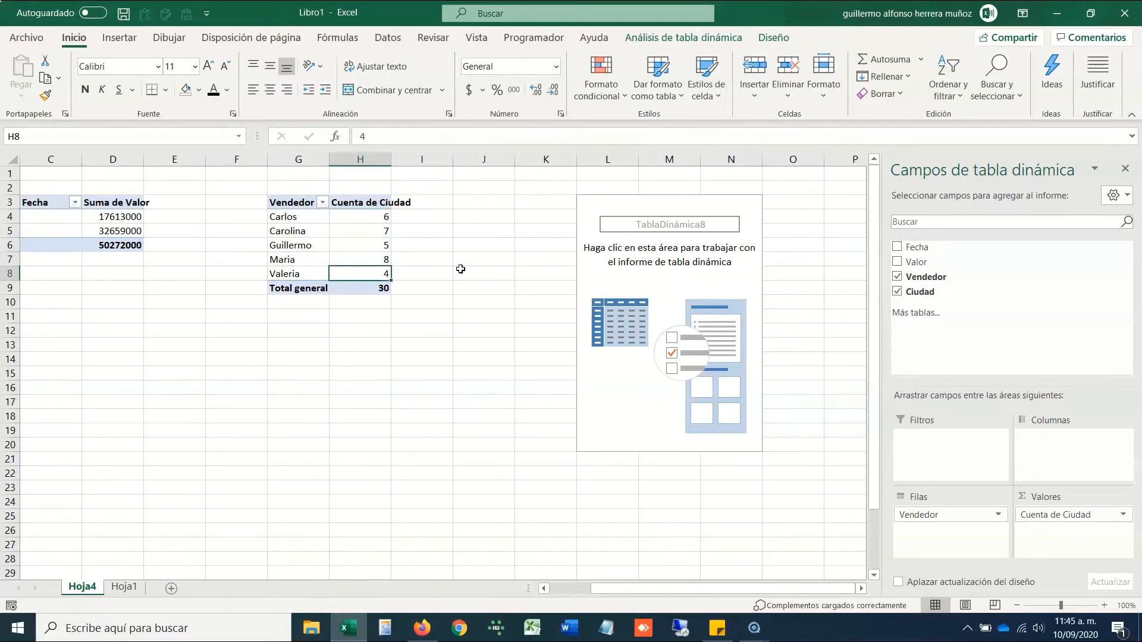
- Select the dates of the second data block on Hoja1 to check its record count, and return to Hoja4
key(ctrl+Page_Down)
key(ctrl+Left)
key(Down)
key(Down)
key(Down)
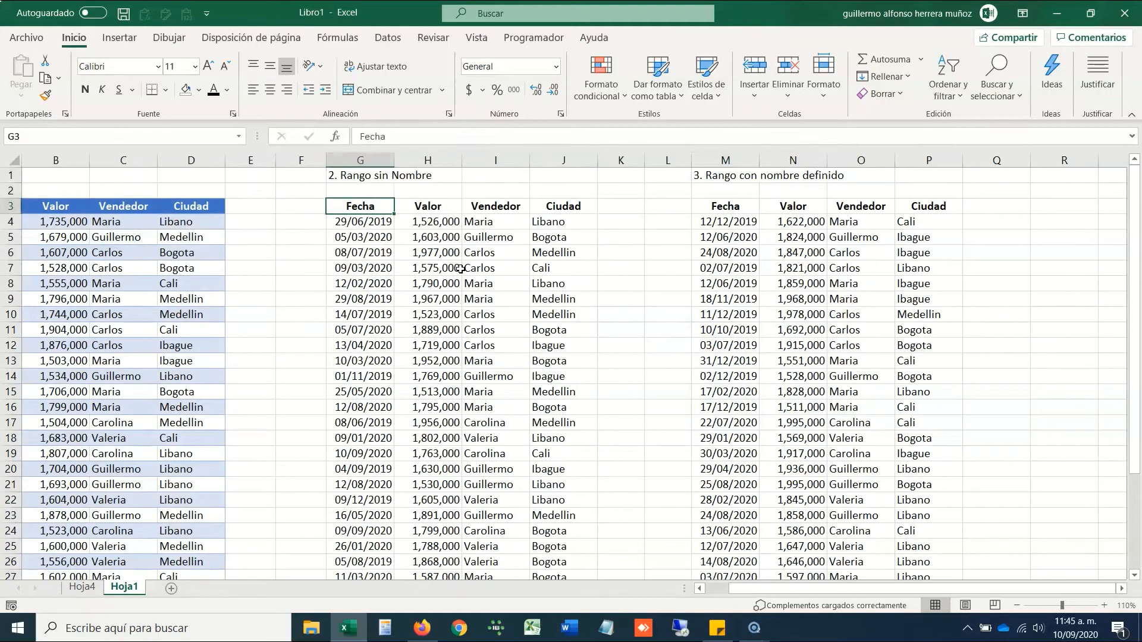
key(ctrl+shift+Down)
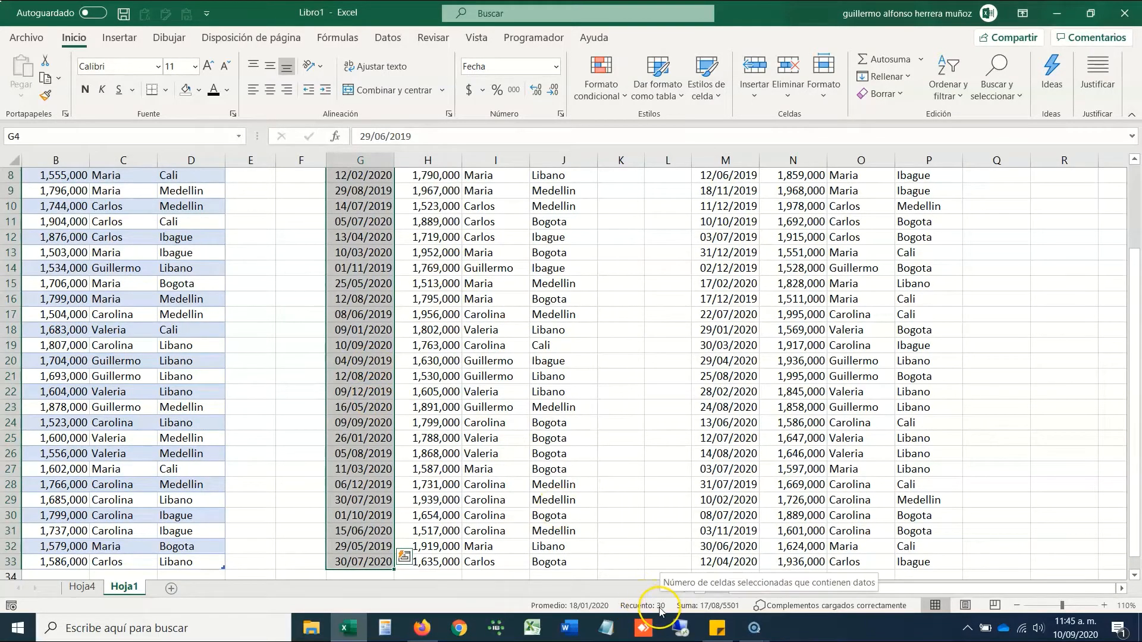
key(ctrl+Page_Up)
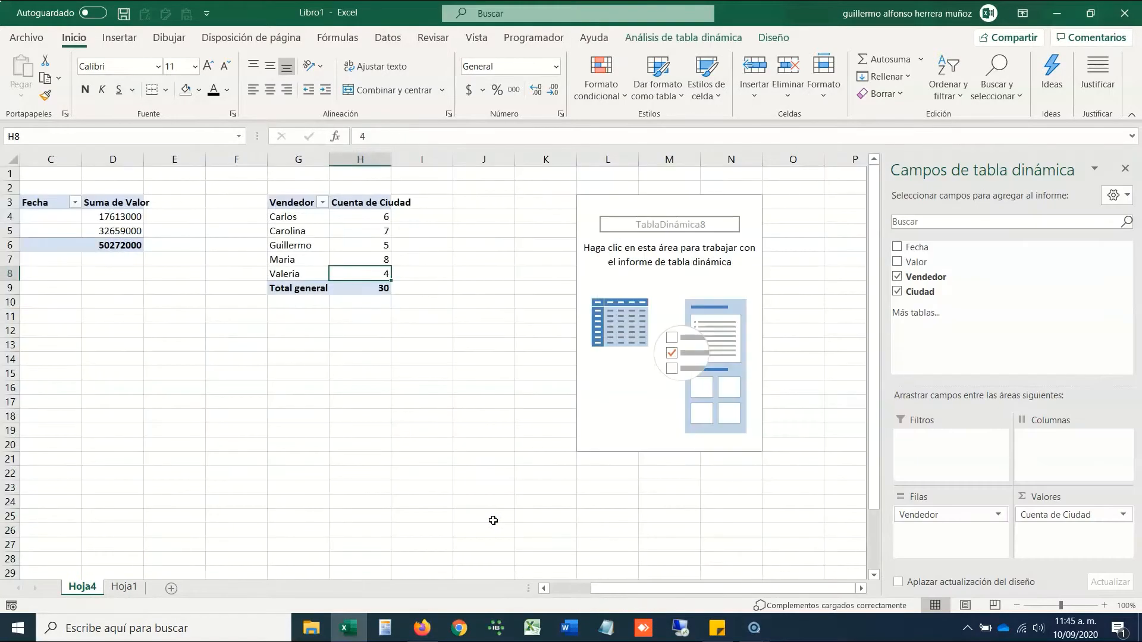
- Move Ciudad from the values to the rows below Vendedor in the pivot table at G3 and review each seller's cities
key(ctrl+Up)
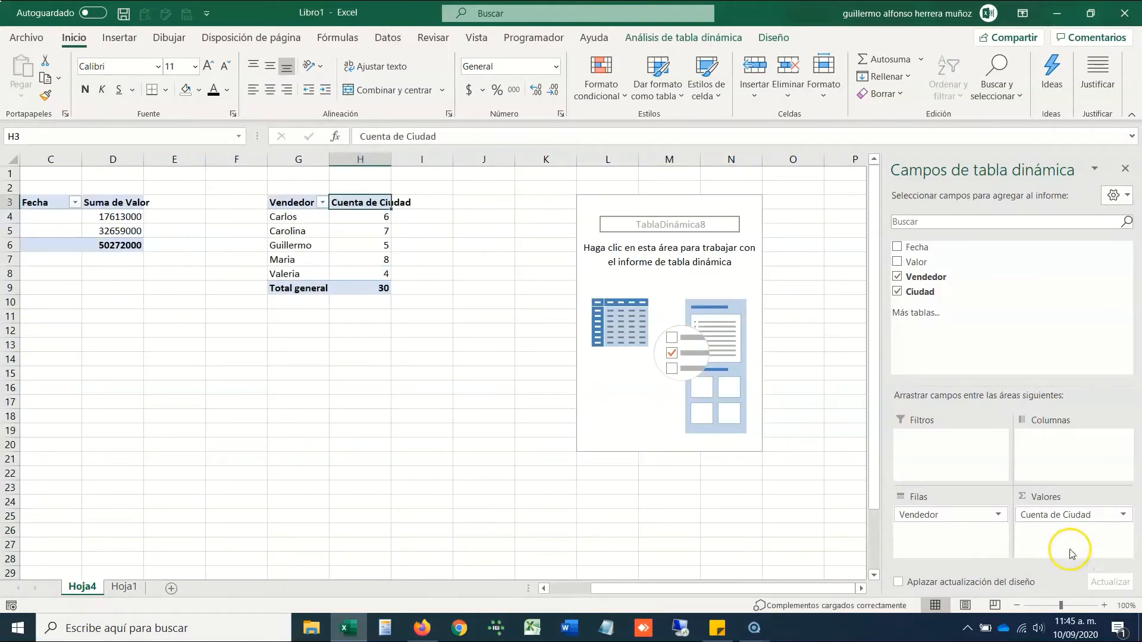
click(1085, 518)
drag(943, 542, 940, 541)
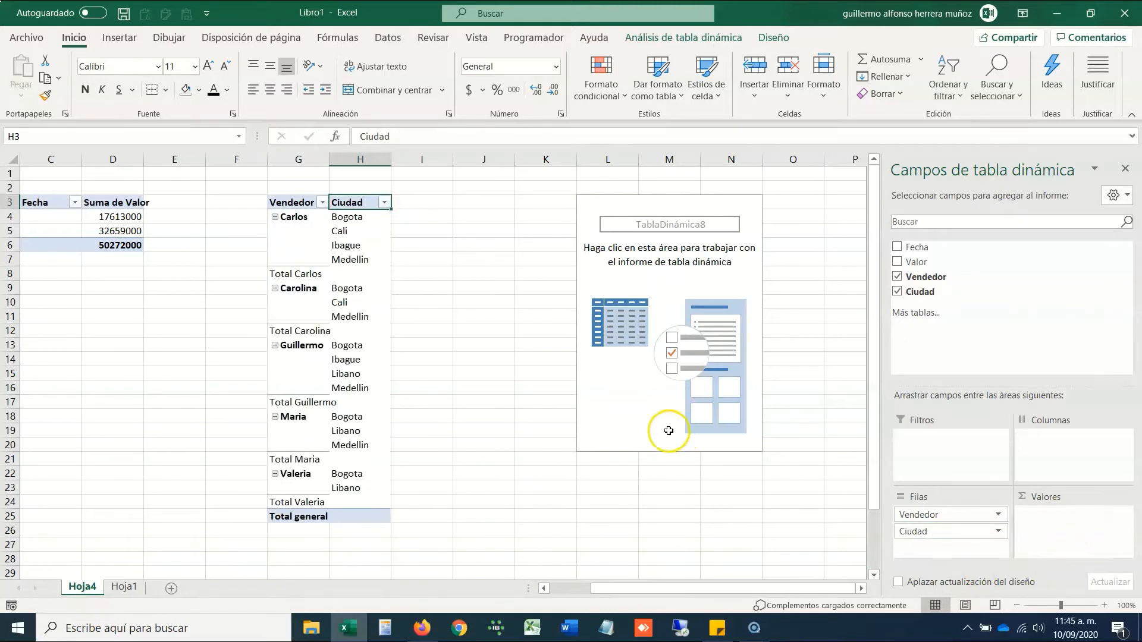
click(301, 216)
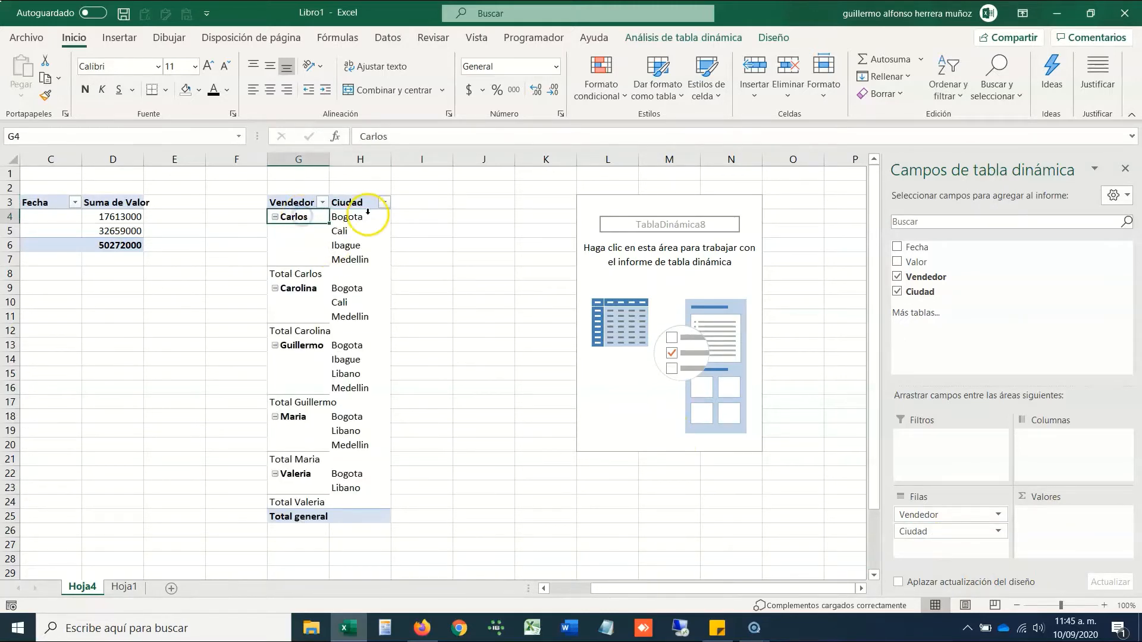
drag(365, 220, 362, 256)
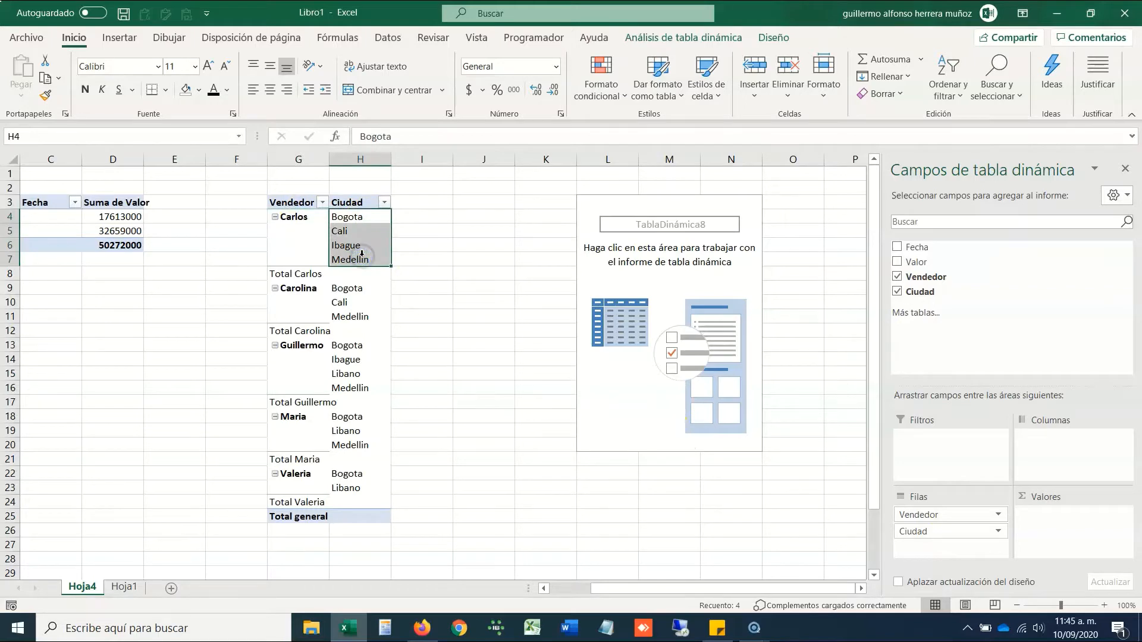
click(297, 288)
click(348, 289)
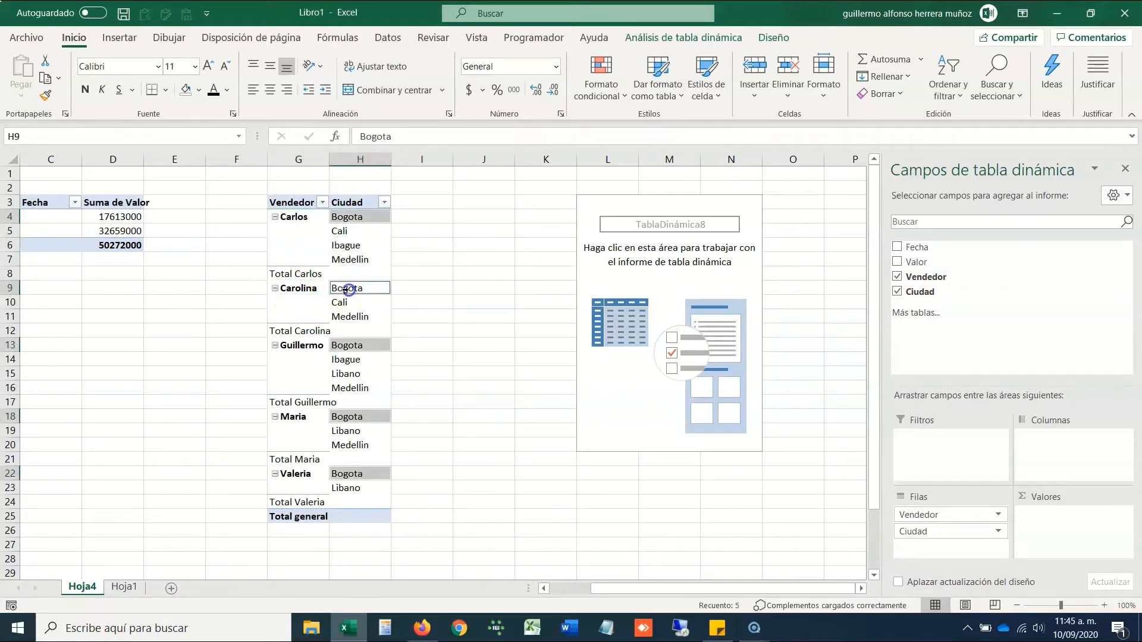
ctrl+click(345, 303)
ctrl+click(350, 316)
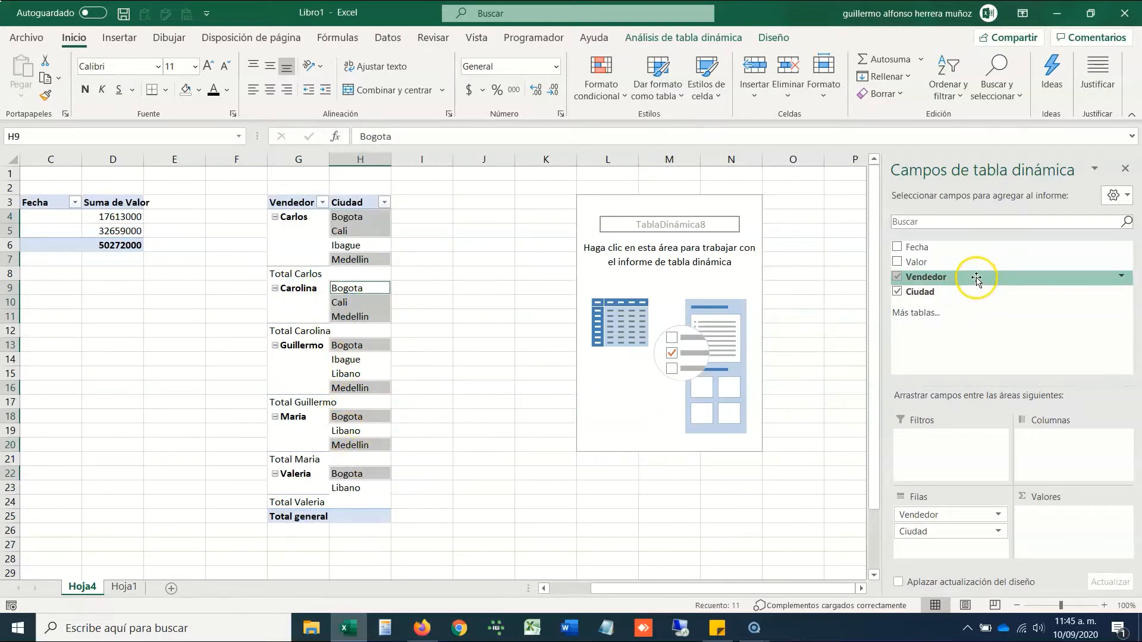
- Add Valor as a sum to the pivot table at G3 and format column I with thousands separators and two decimals
drag(950, 267, 1070, 548)
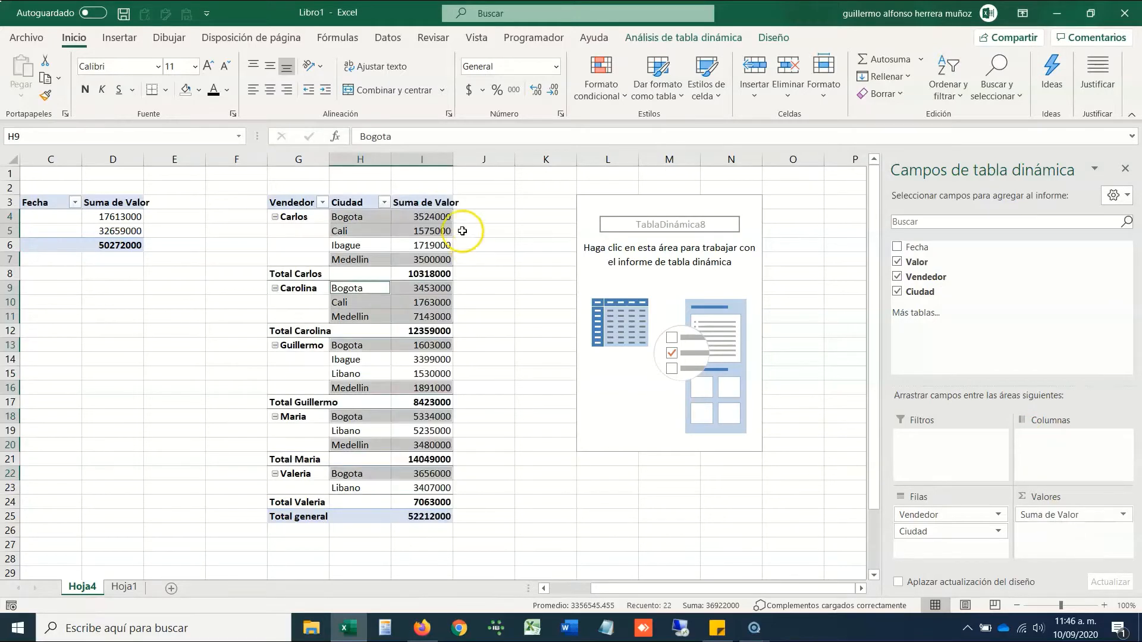
click(426, 156)
key(ctrl+shift+1)
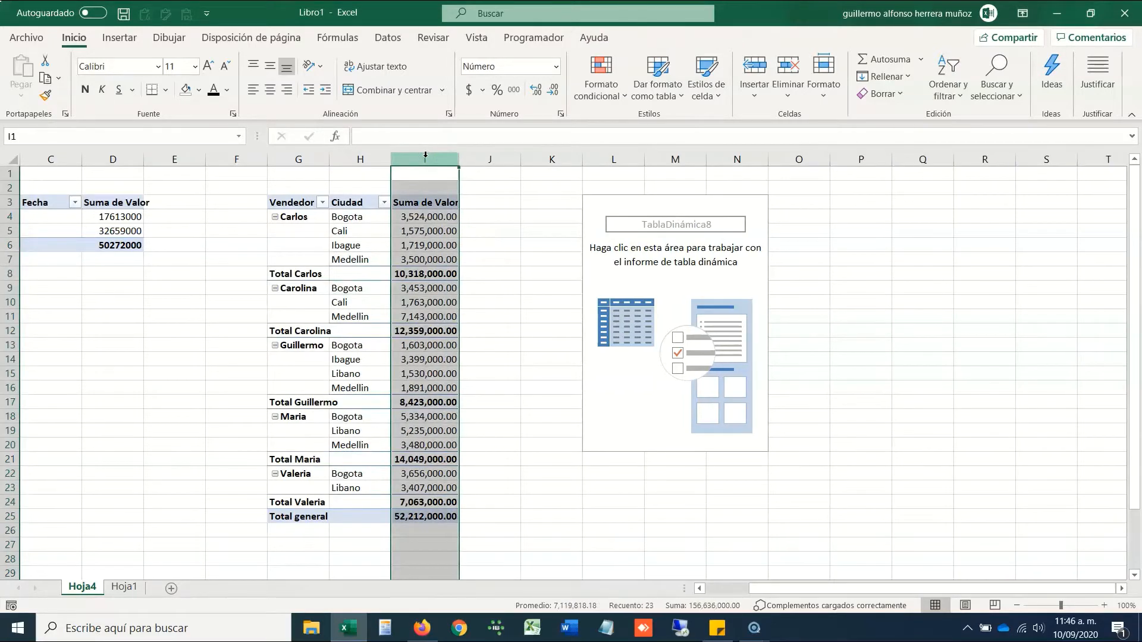
click(426, 213)
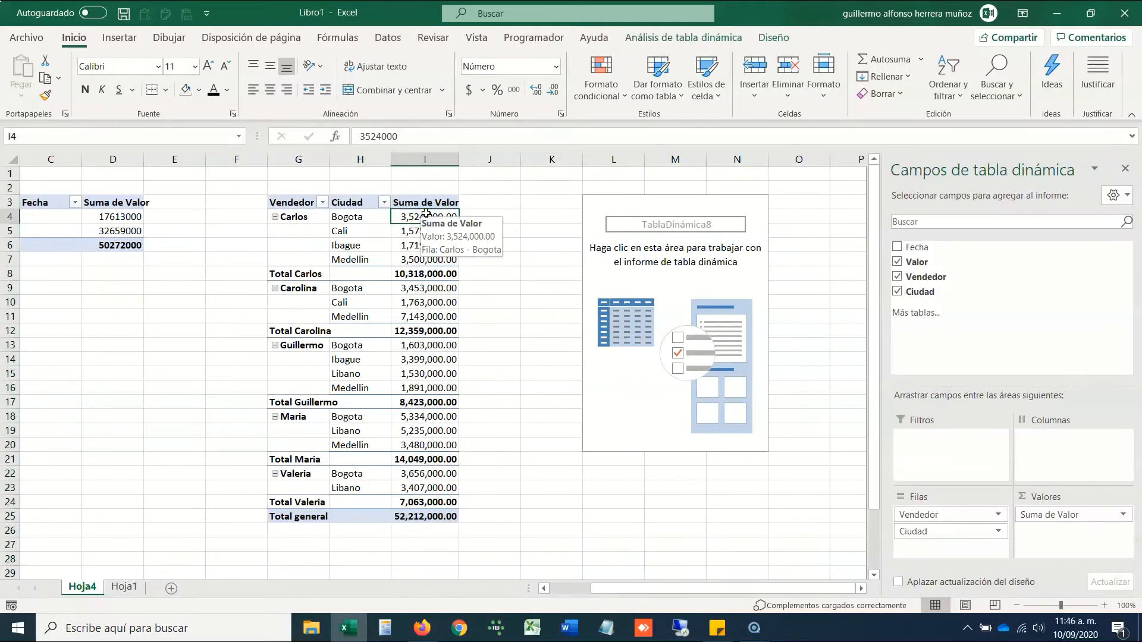
key(Down)
key(Down)
key(Down)
key(Down)
key(Down)
key(Down)
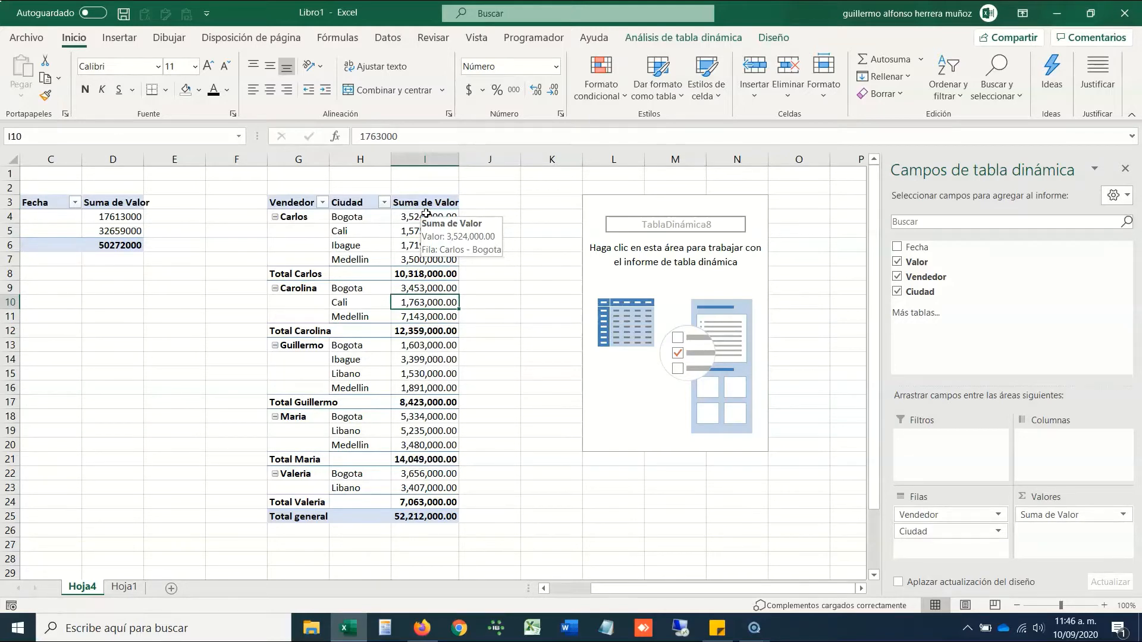
- Put Vendedor in the rows and Ciudad in the columns of the pivot table at L3 and go through the city headers
click(664, 258)
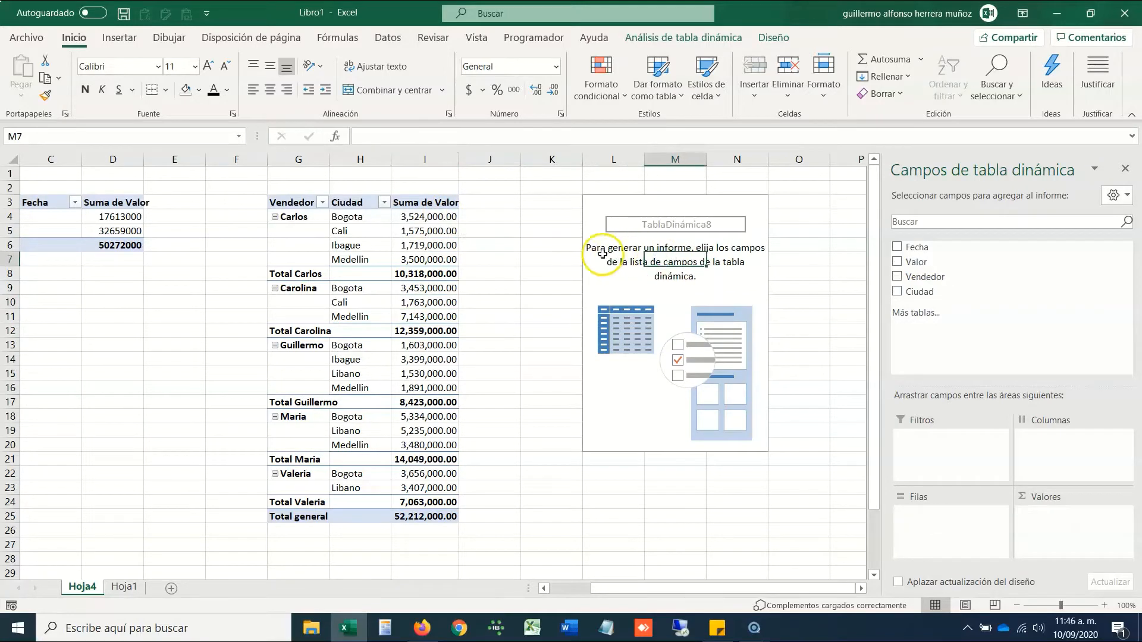
drag(422, 205, 288, 445)
click(658, 281)
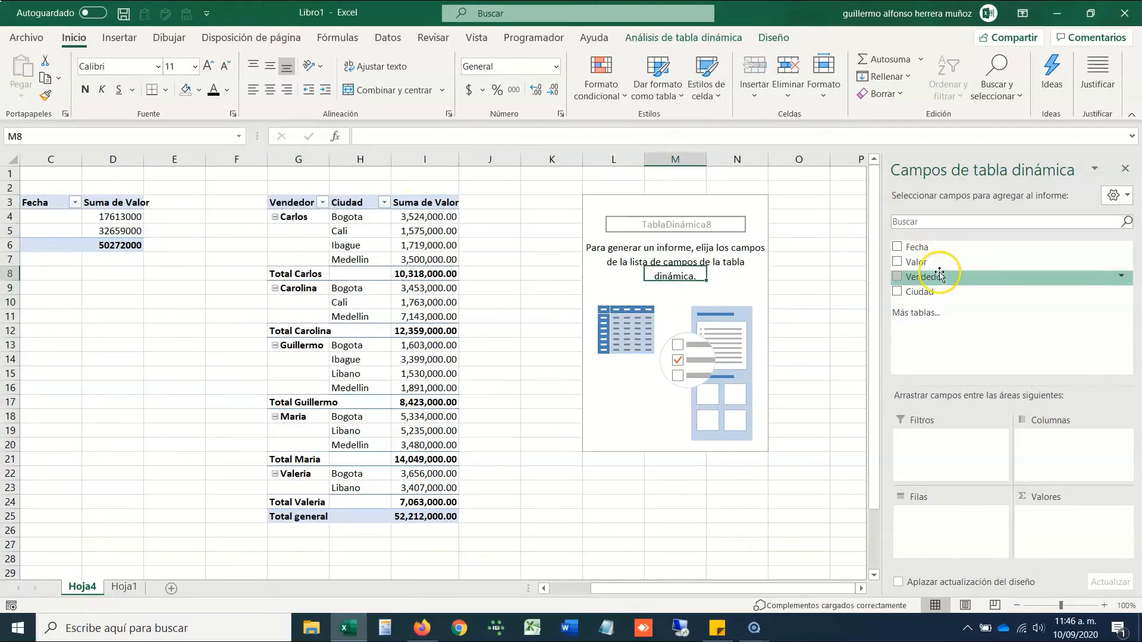
drag(940, 274, 931, 524)
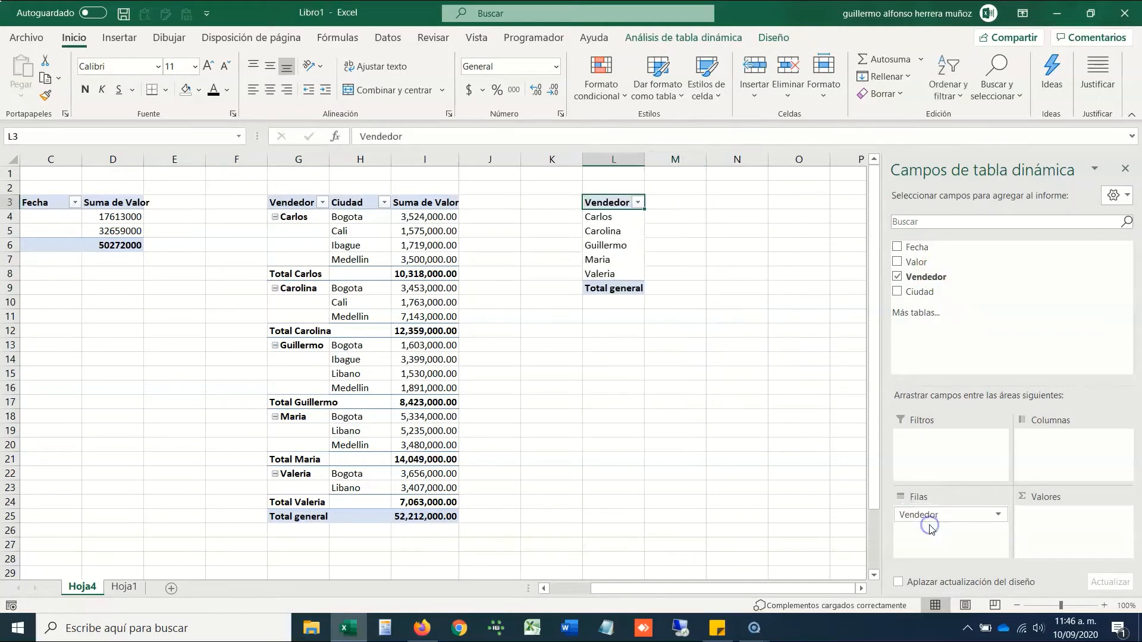
drag(920, 291, 1047, 443)
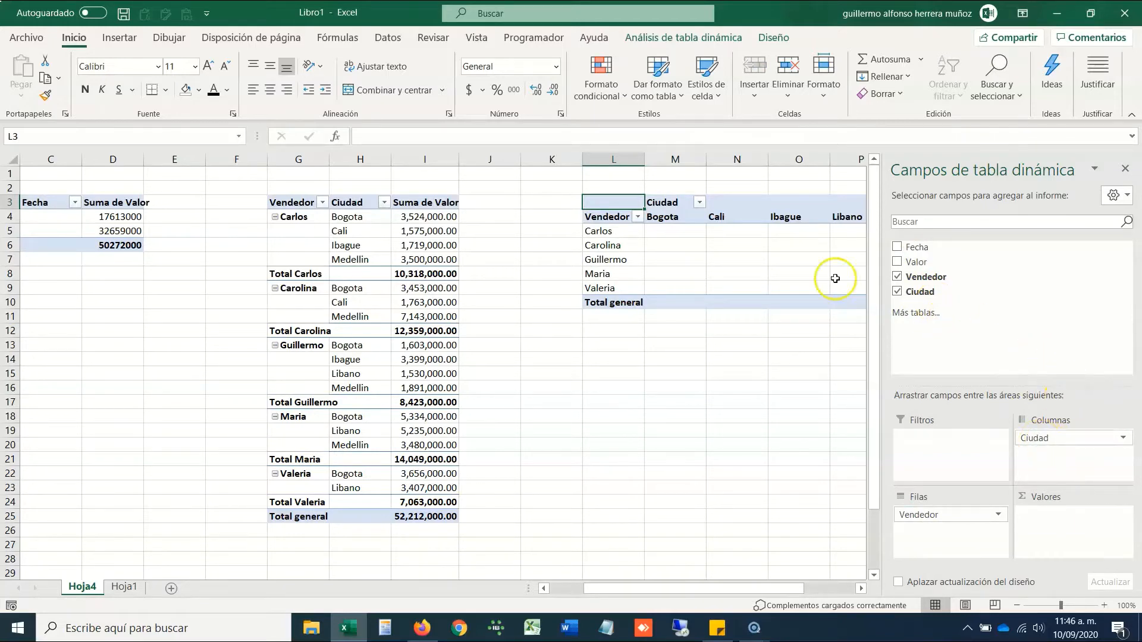
click(669, 217)
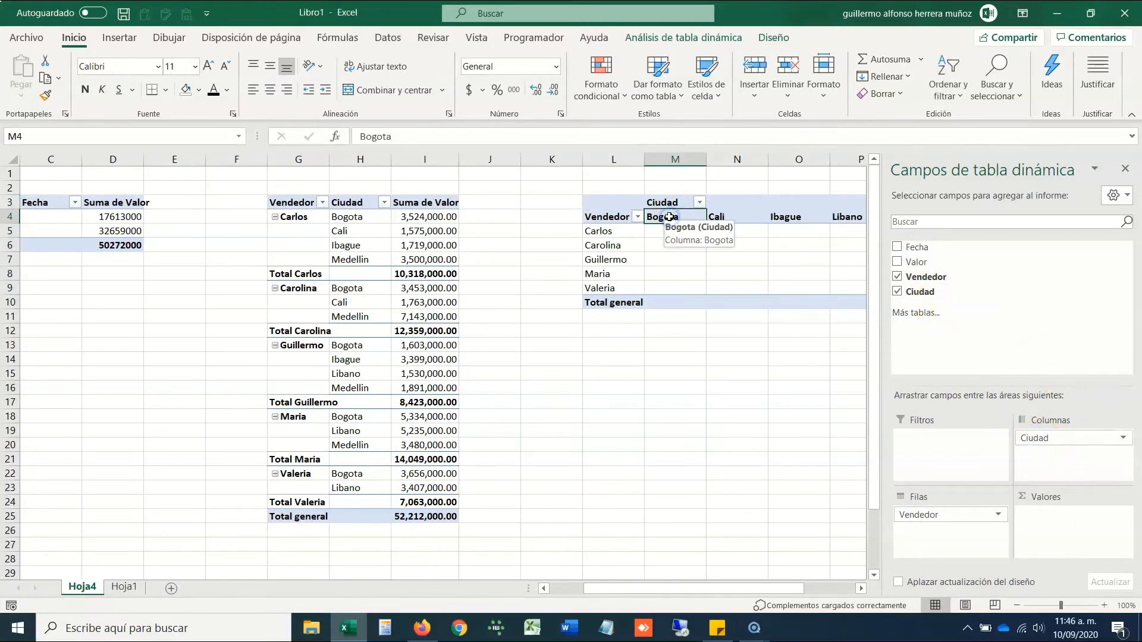
key(Left)
key(Right)
key(Right)
key(Right)
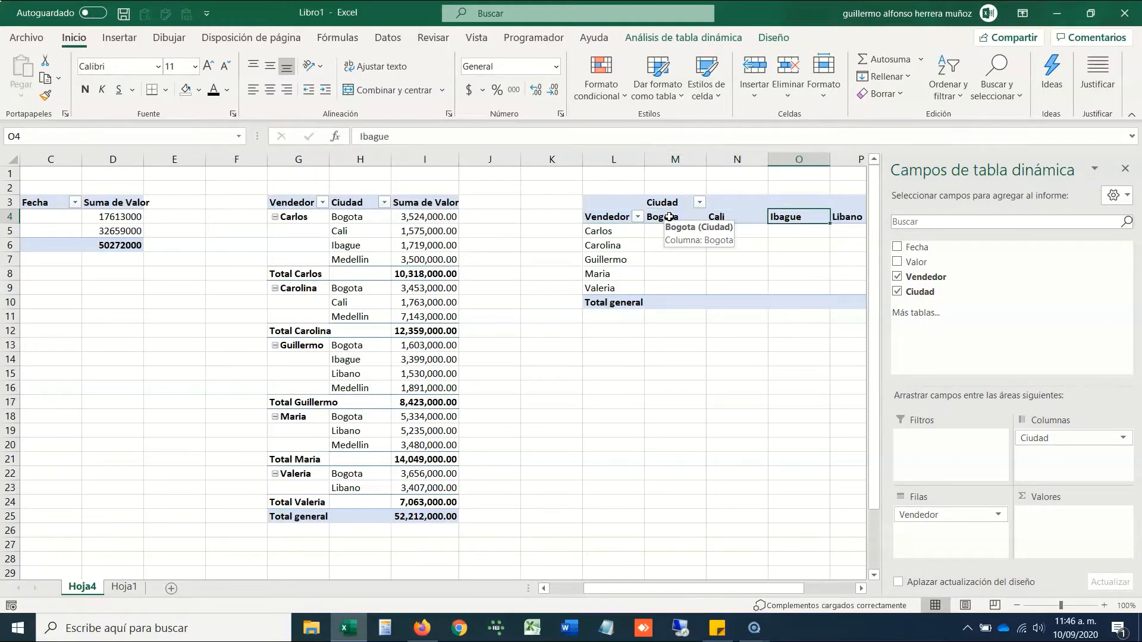
- Go through the remaining city headers of the pivot table at L3 and add Valor as a sum to its values
key(Right)
key(Right)
key(Right)
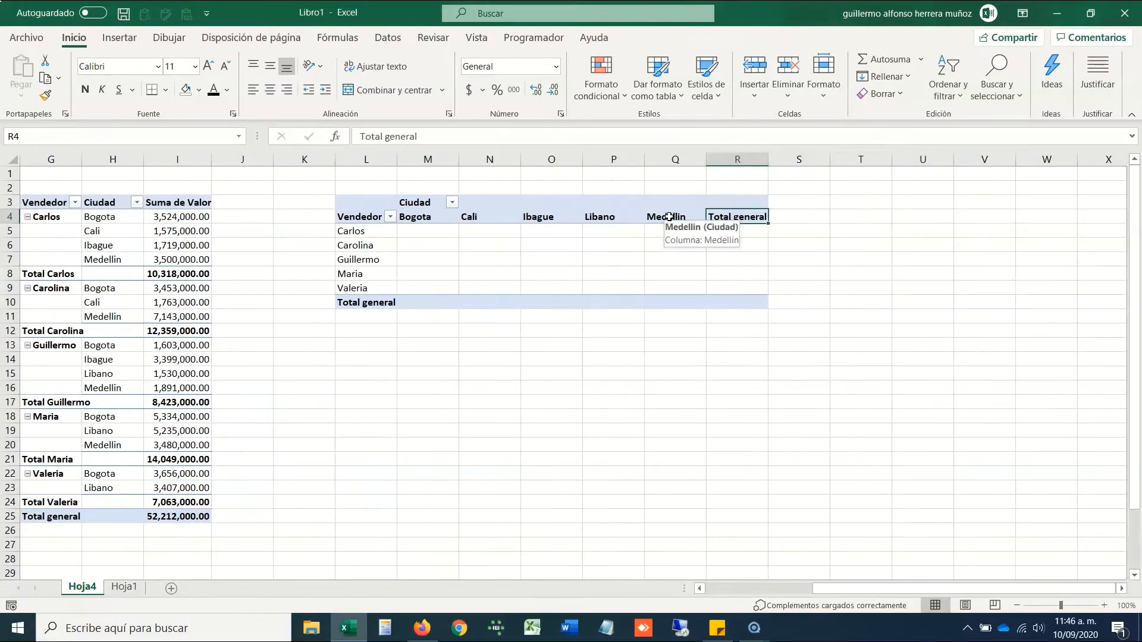
click(625, 244)
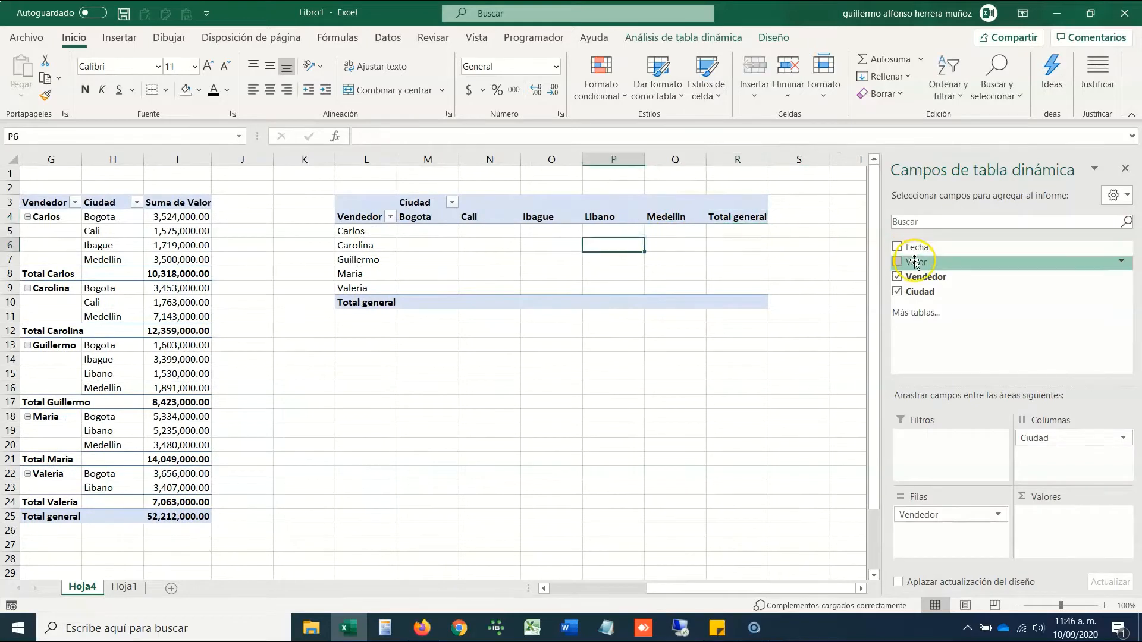
drag(915, 262, 1064, 527)
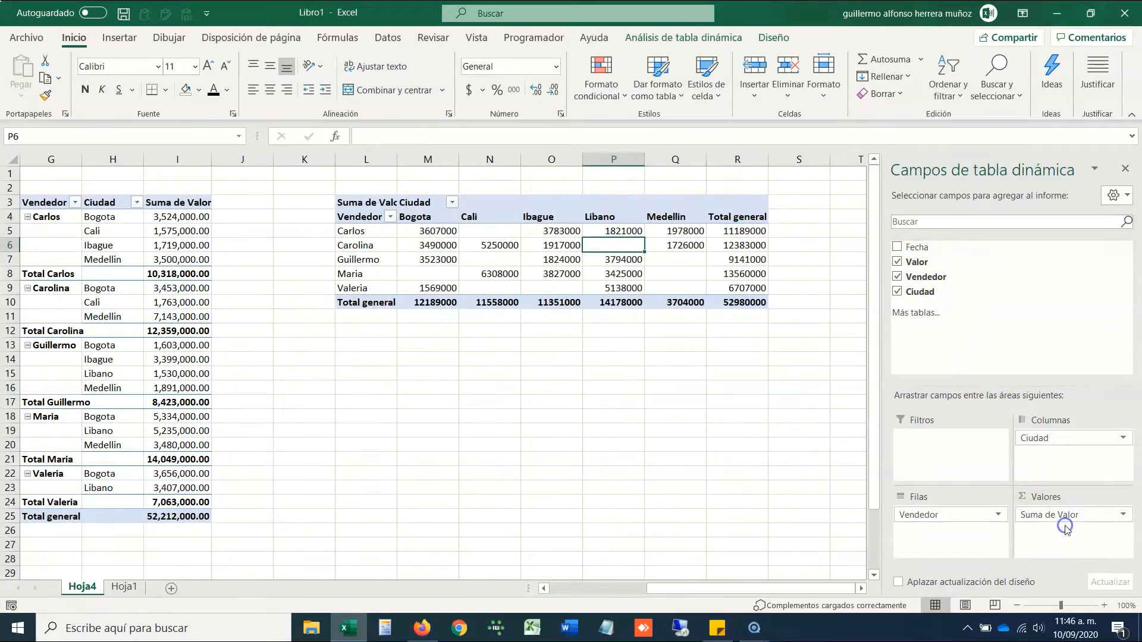
- Format the values and totals in M5:R10 as numbers with thousands separators and 0 decimals
drag(746, 231, 424, 295)
key(ctrl+shift+1)
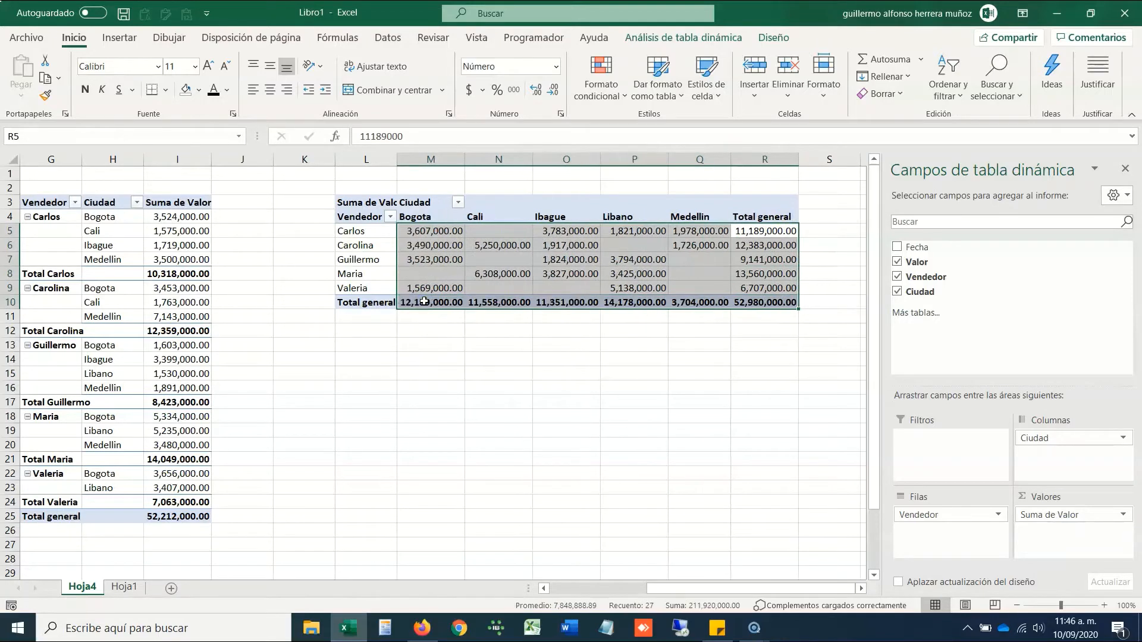
key(ctrl+1)
text(1)
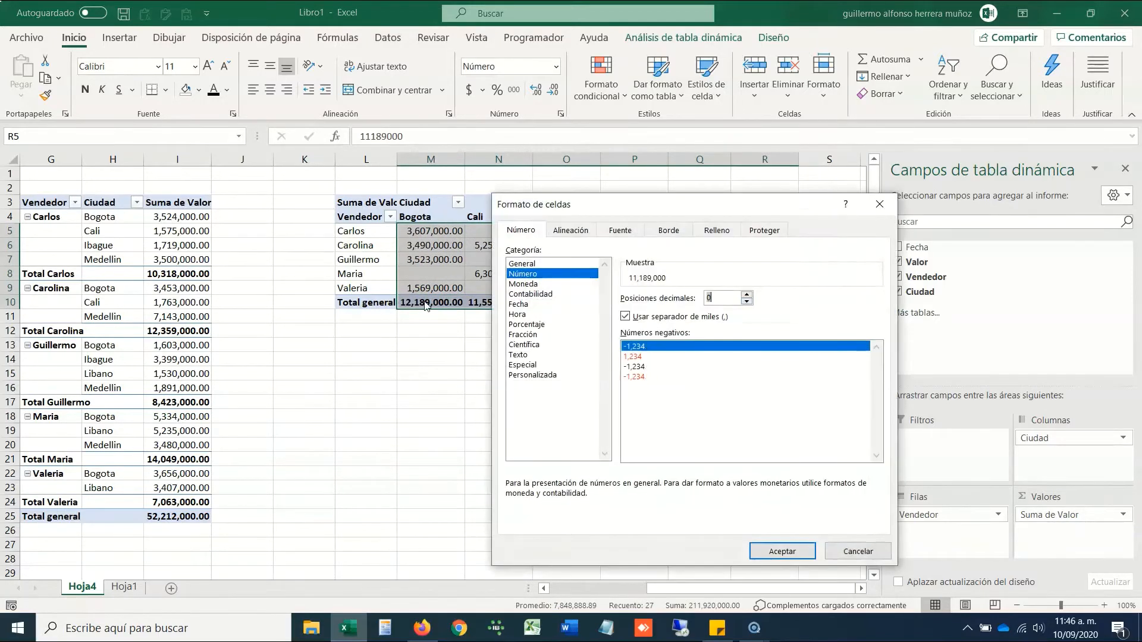
key(Return)
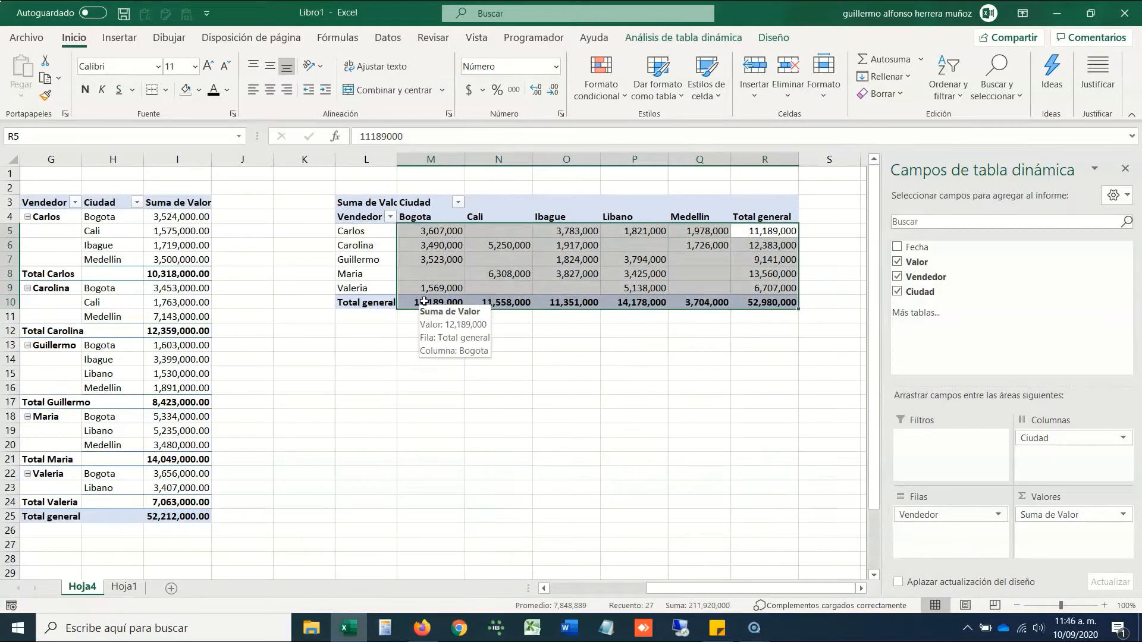
- Move Ciudad from the columns to the report filter of the pivot table and filter it to Cali only
click(608, 254)
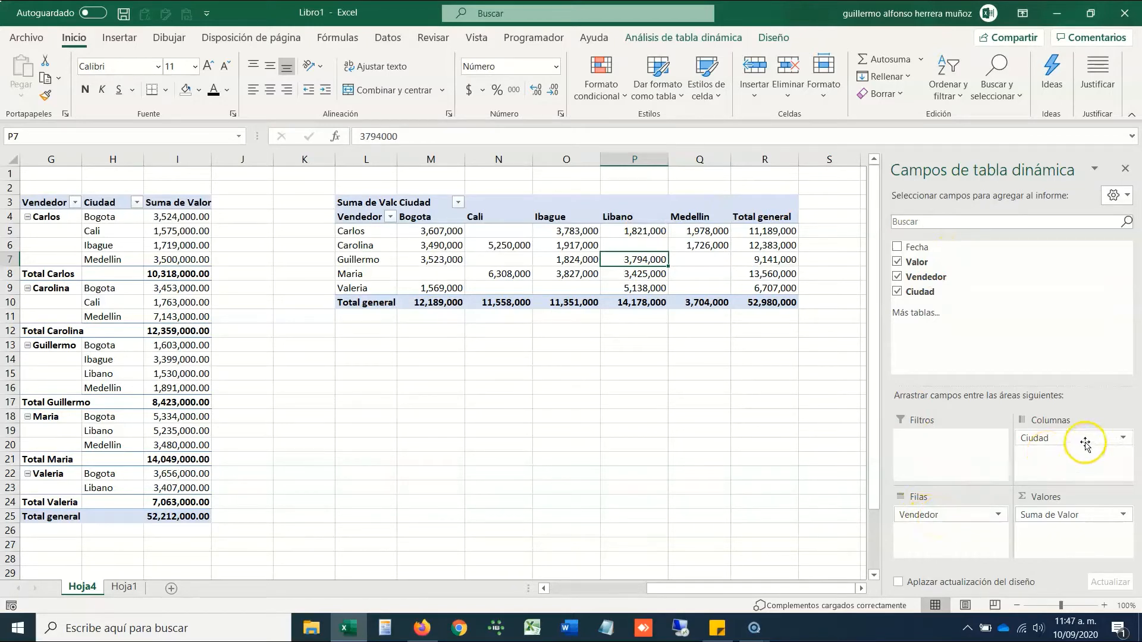
drag(1088, 438, 960, 450)
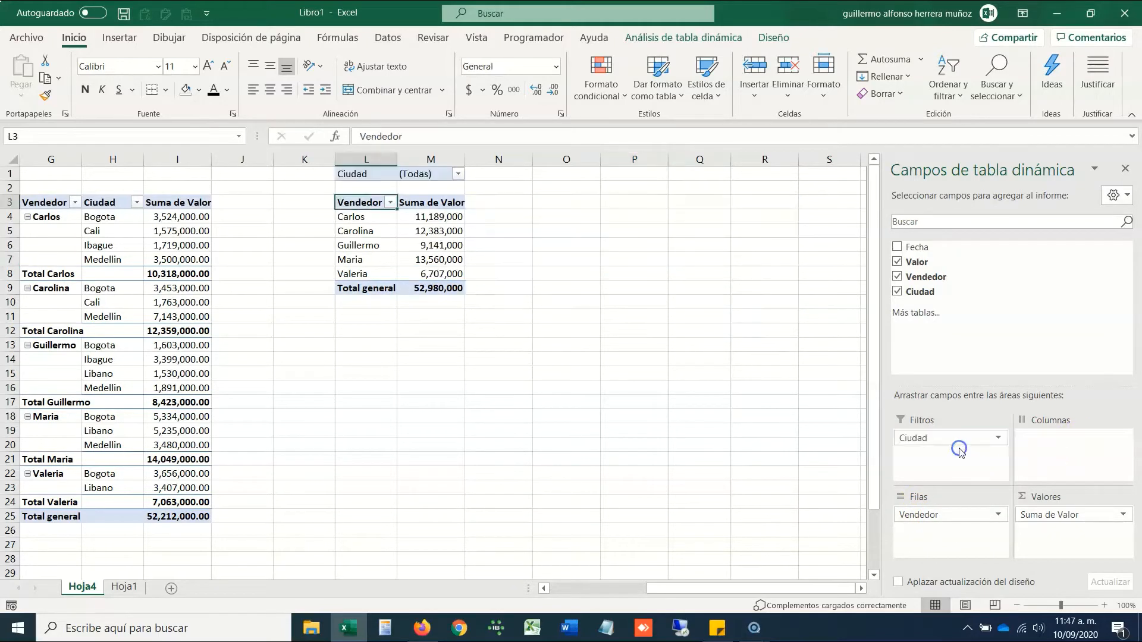
click(457, 174)
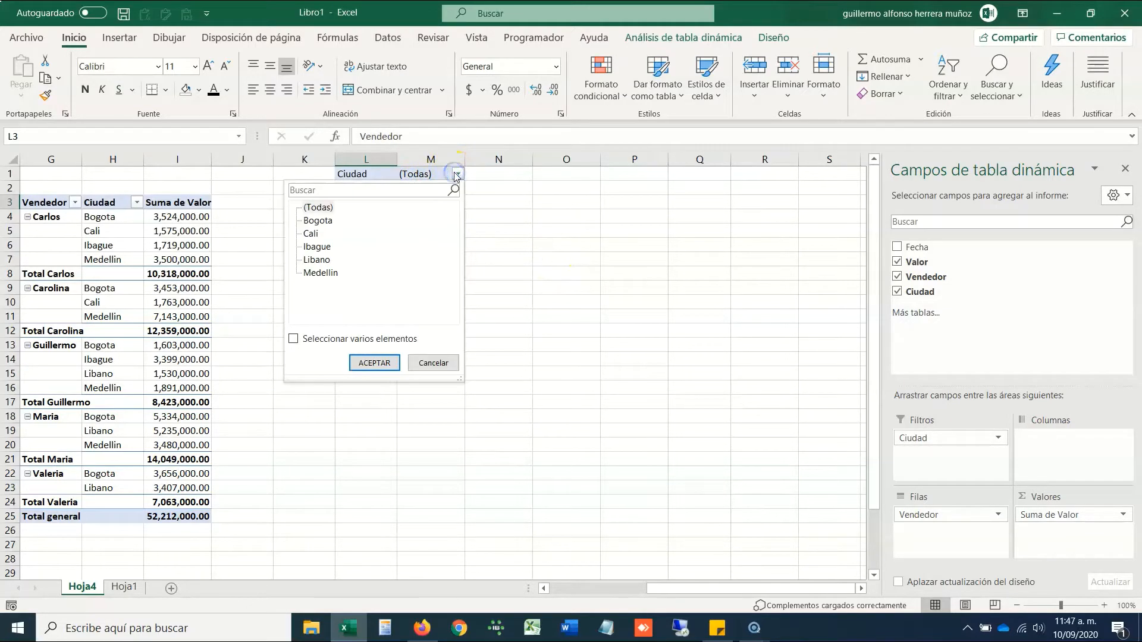
click(317, 344)
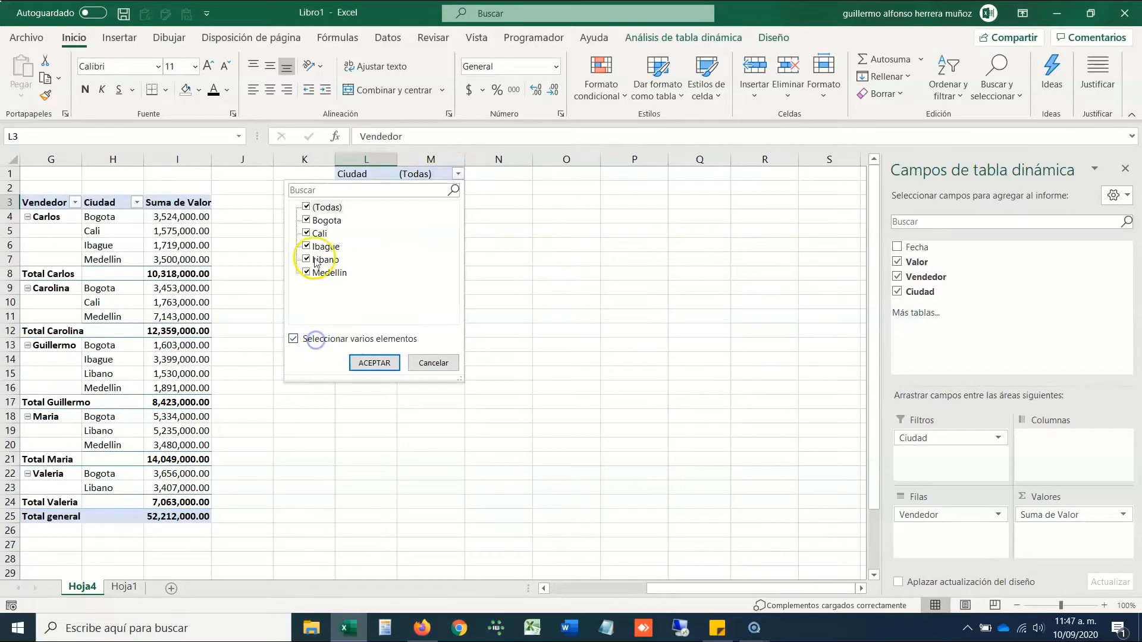
click(306, 207)
click(306, 233)
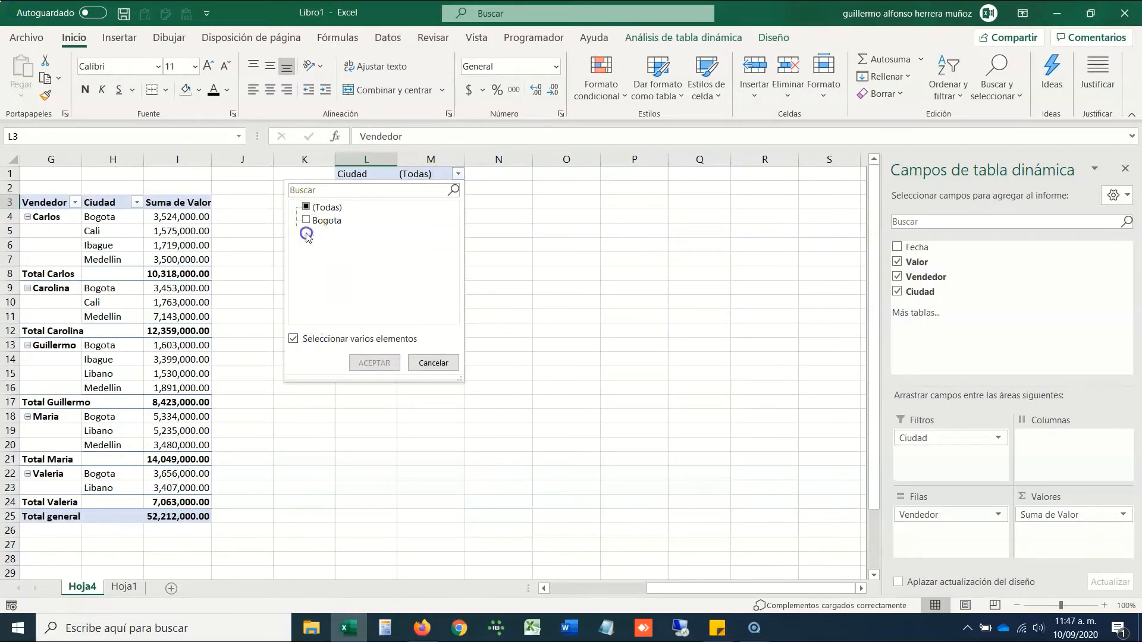
click(374, 363)
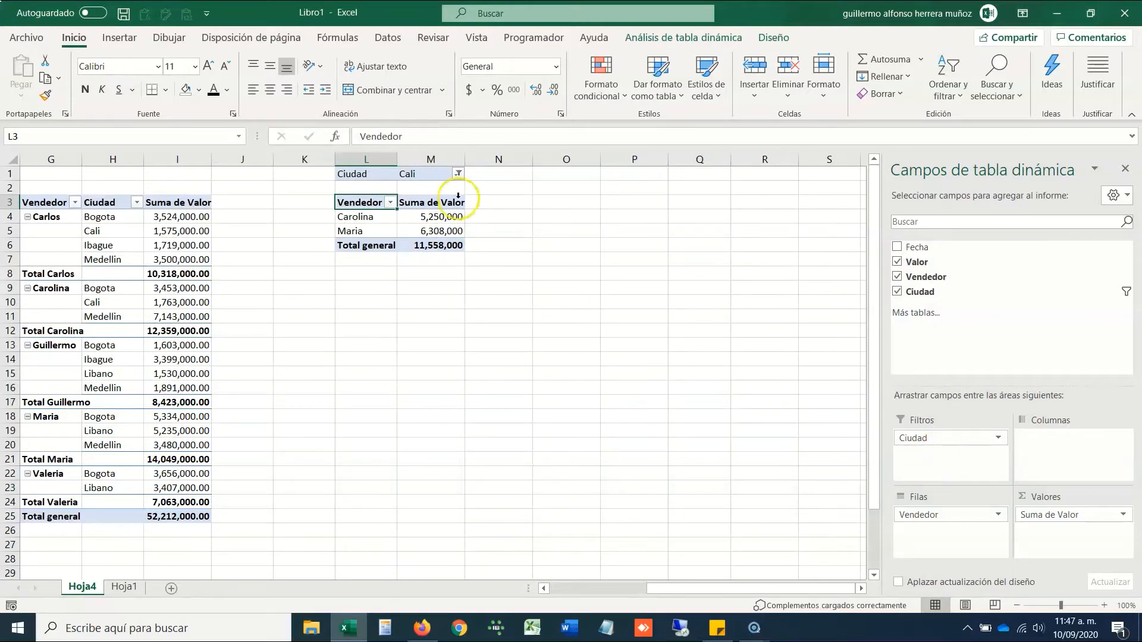
- Reset the Ciudad filter to all cities and move Ciudad back to the columns of the pivot table
click(458, 174)
click(306, 206)
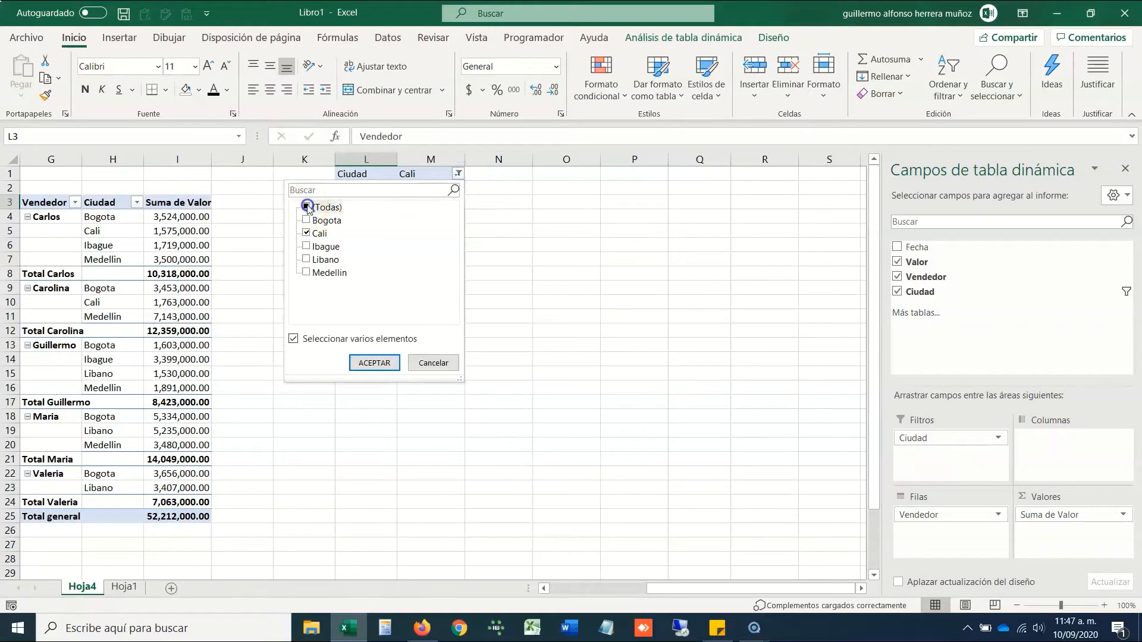
click(374, 362)
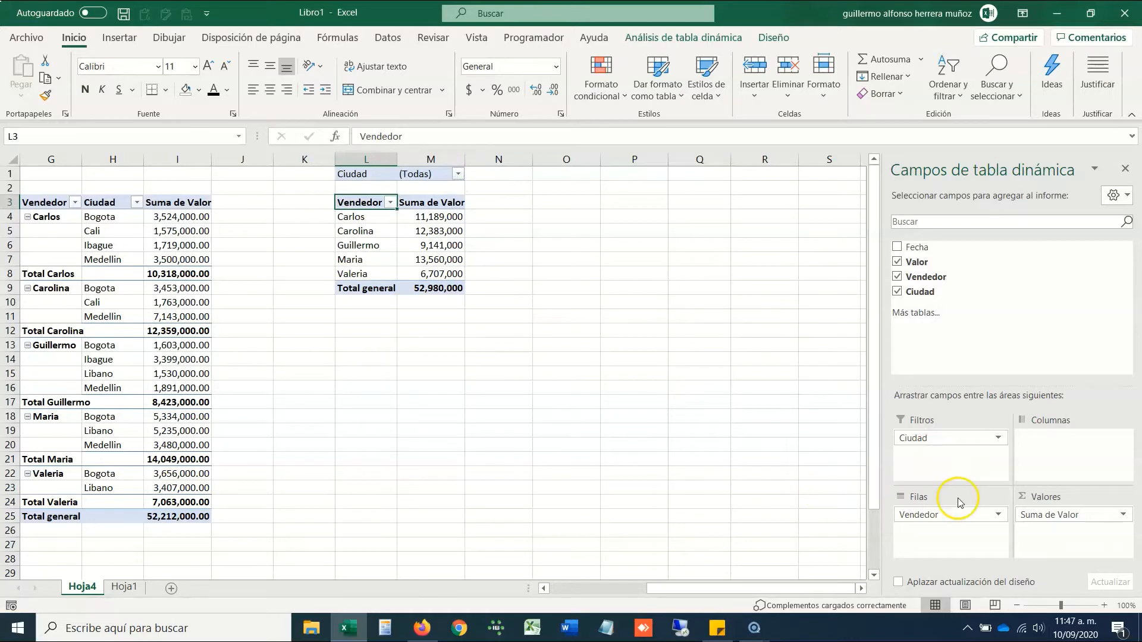
drag(956, 438, 1062, 448)
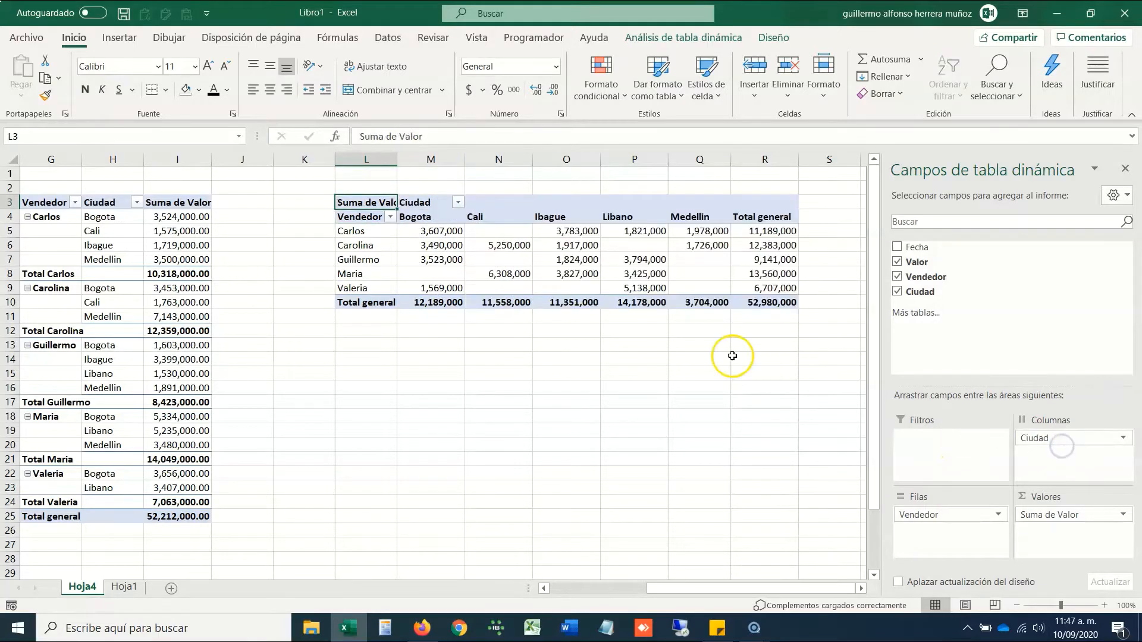
- Compare the pivot table at G3, with Ciudad in the rows, with the one at L3, with Ciudad in the columns
click(679, 360)
key(ctrl+Up)
key(ctrl+Up)
key(ctrl+Left)
key(ctrl+Left)
key(ctrl+Left)
key(ctrl+Left)
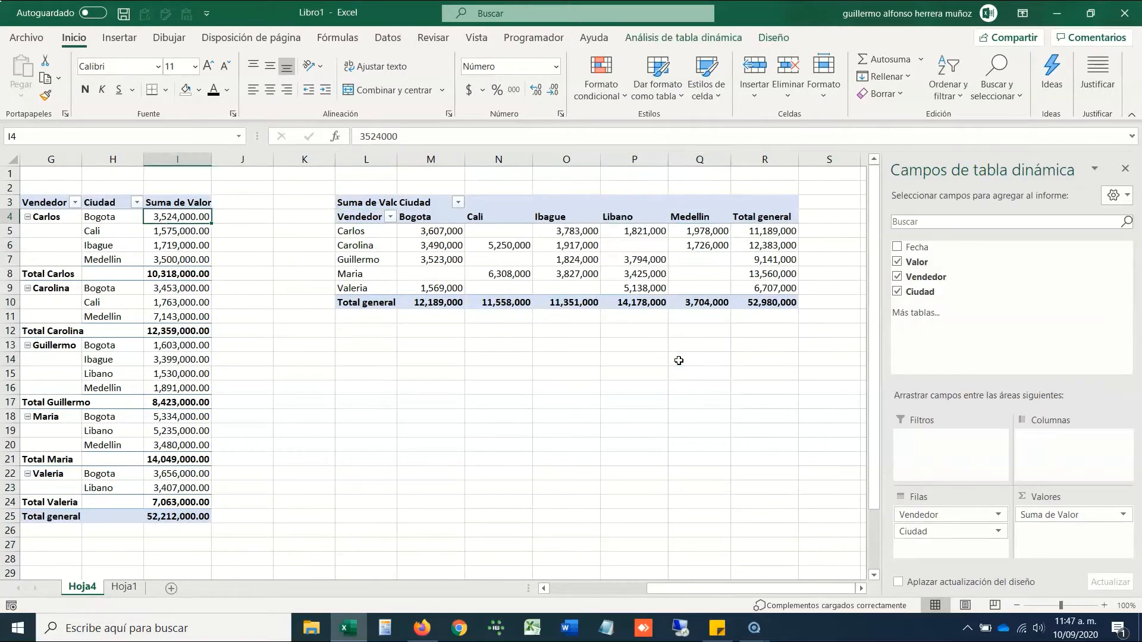
key(ctrl+Right)
key(ctrl+Right)
key(ctrl+Right)
key(Right)
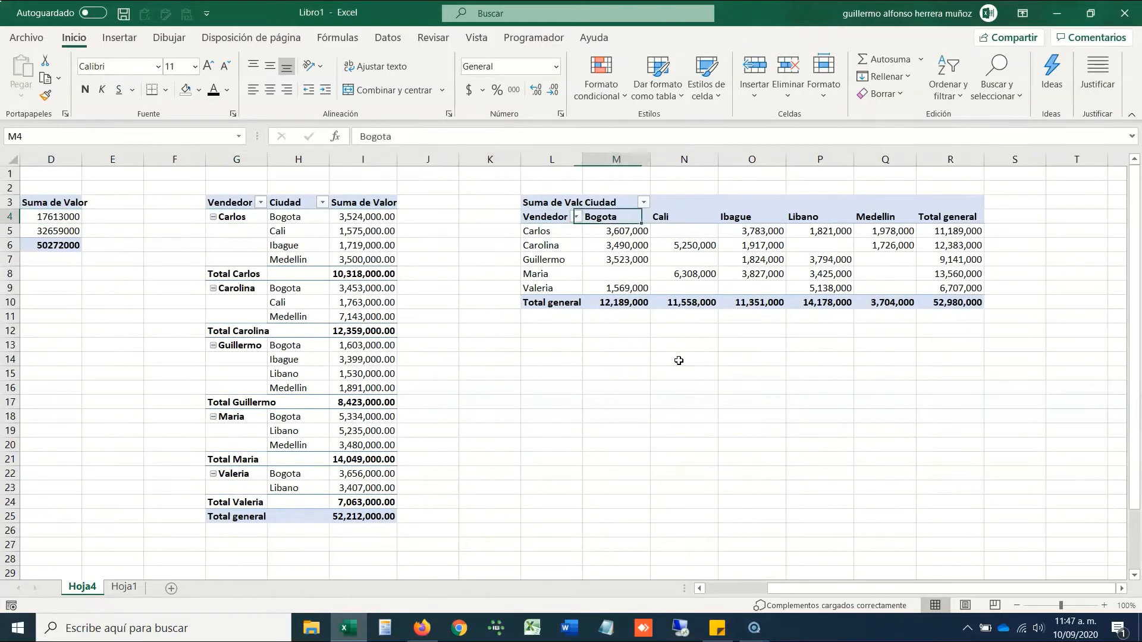
key(ctrl+Right)
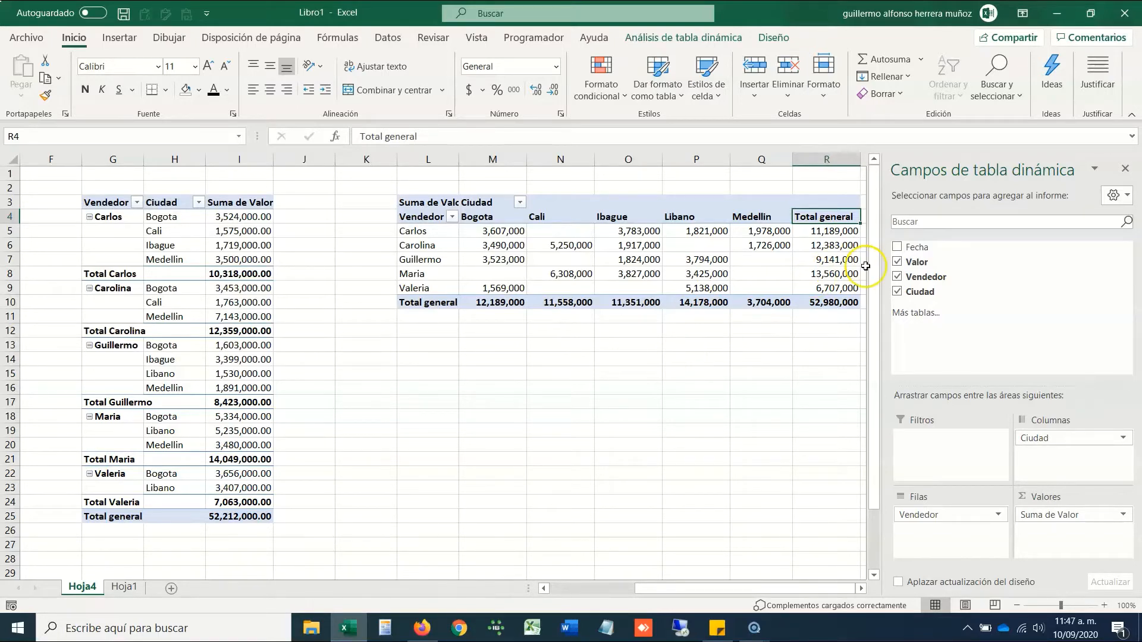
- Apply the blue style in the second row of the Medio group to the pivot table at L3
click(773, 39)
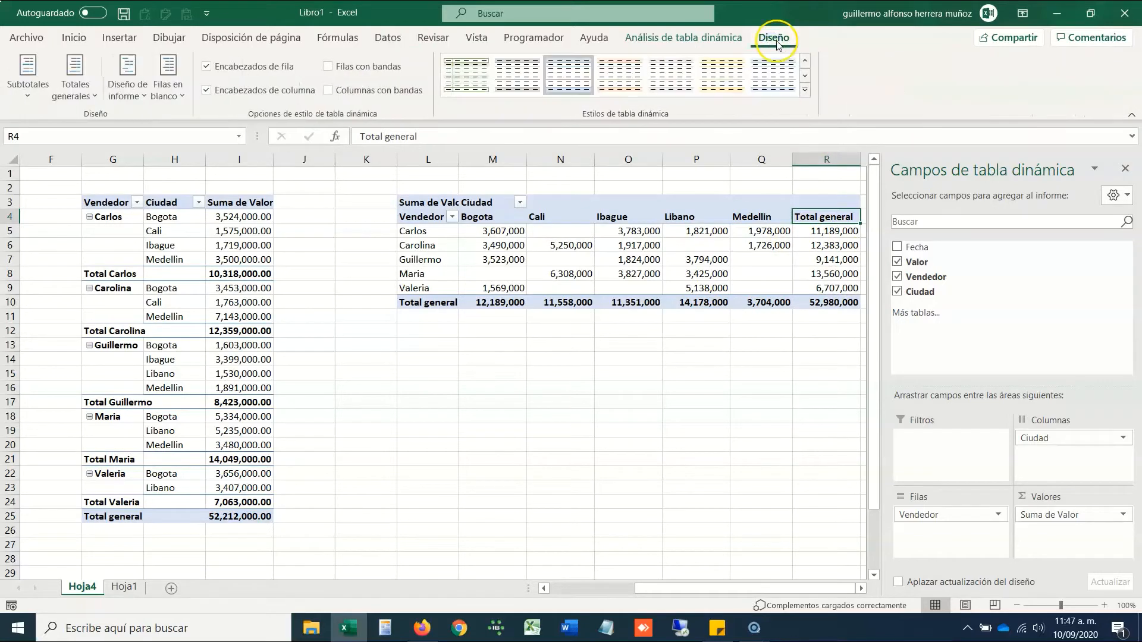
click(804, 90)
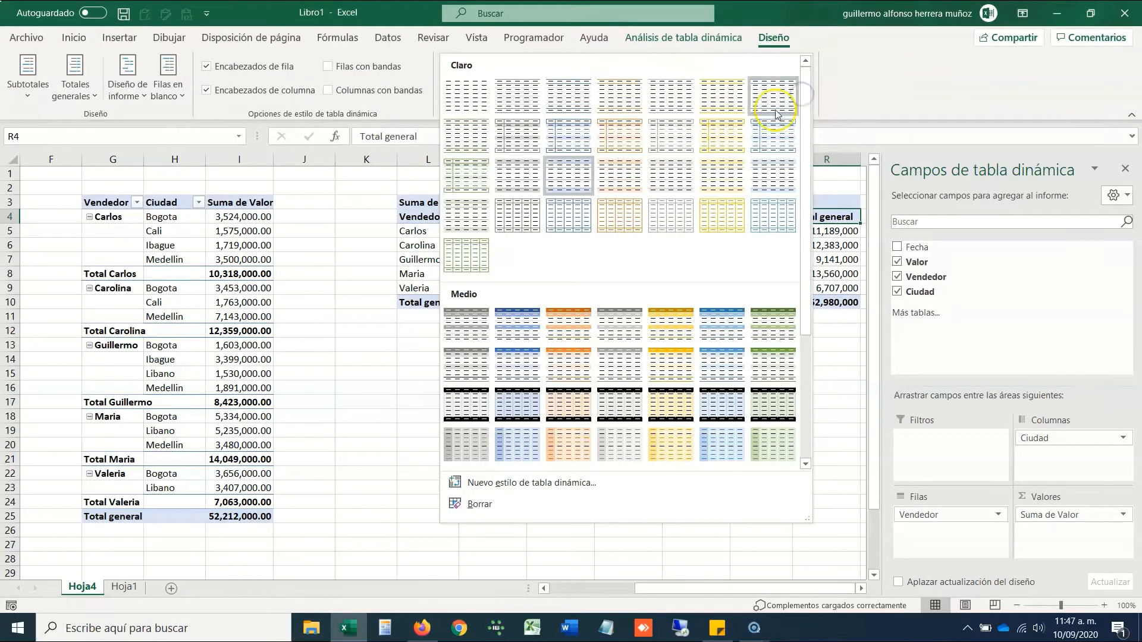
click(518, 366)
- Check one seller's row for empty cities and set the pivot table options at L3 to show 0 in empty cells
mouse_move(706, 262)
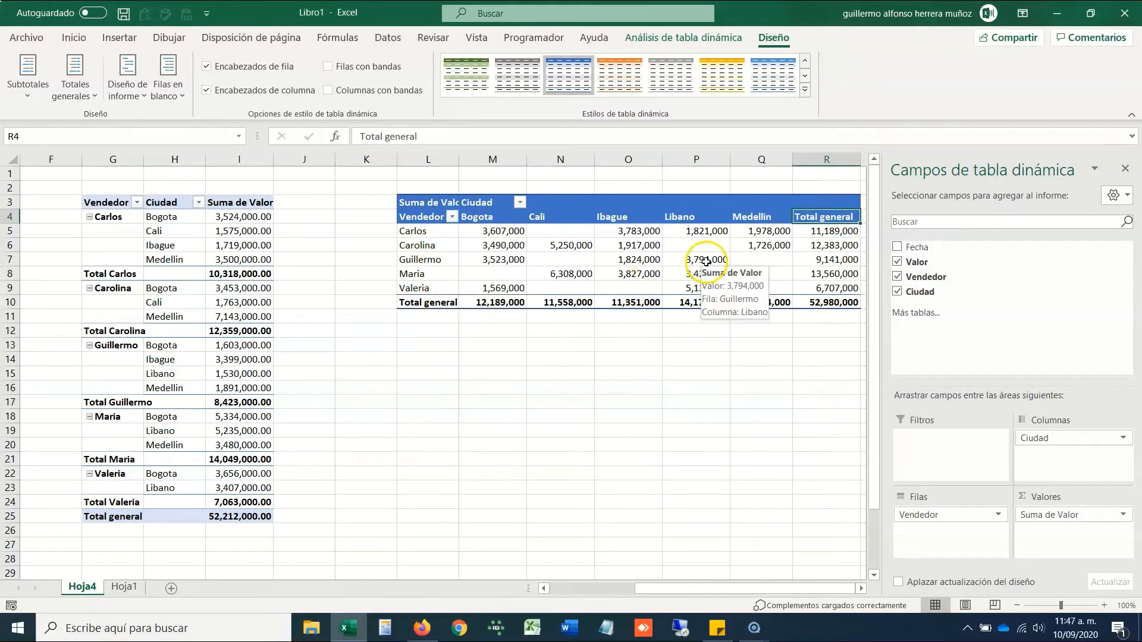
drag(746, 259, 456, 264)
click(424, 262)
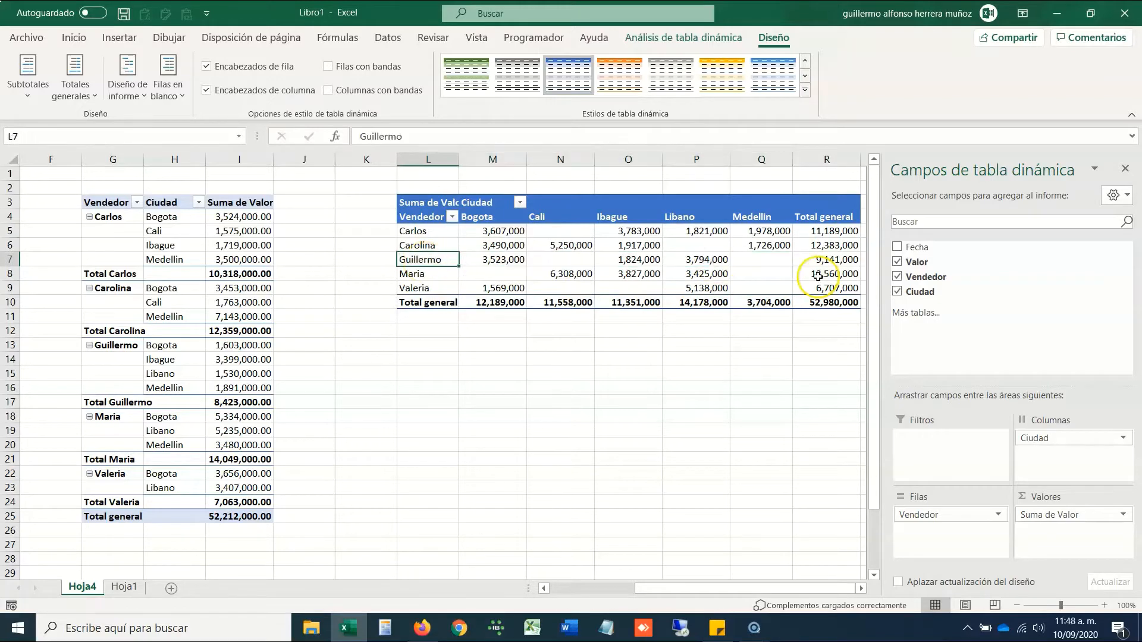
click(756, 264)
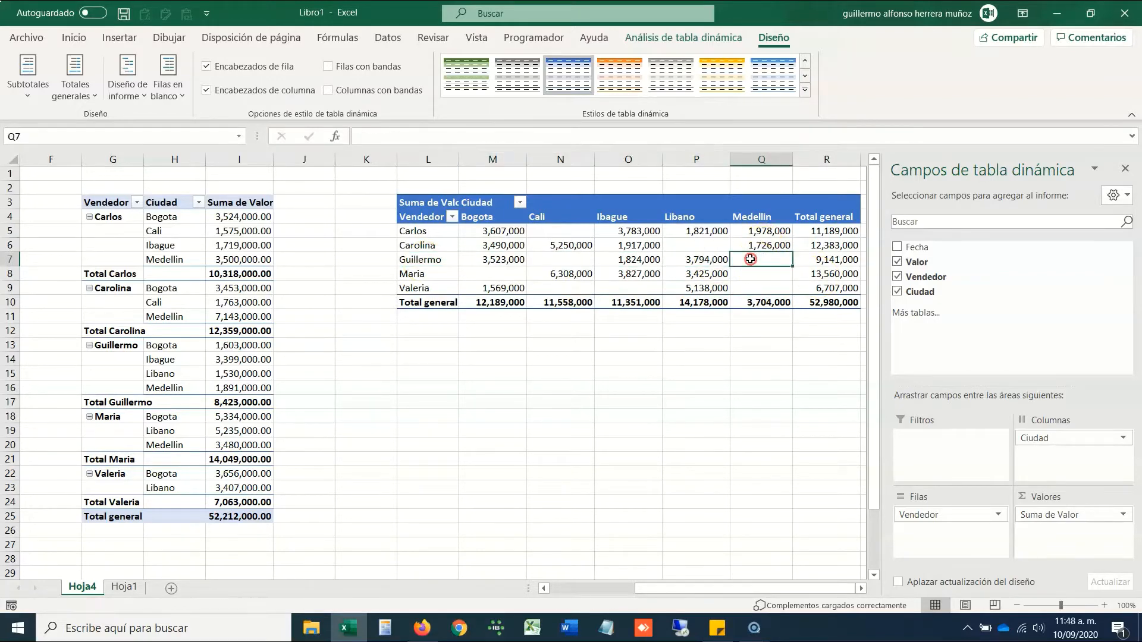
right_click(750, 259)
key(Escape)
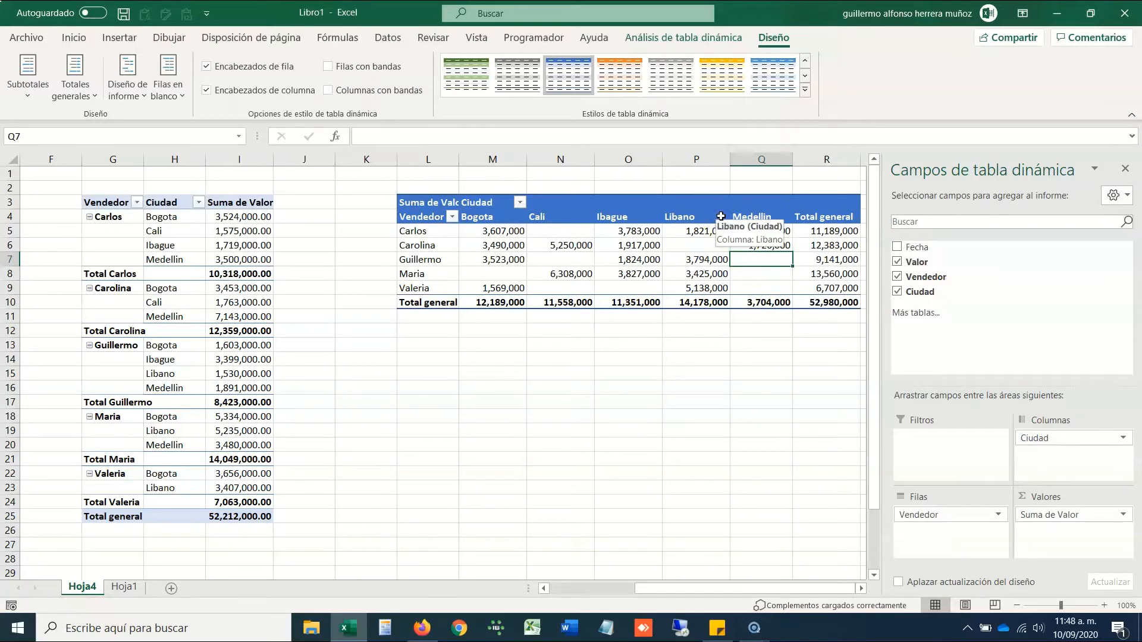
right_click(755, 278)
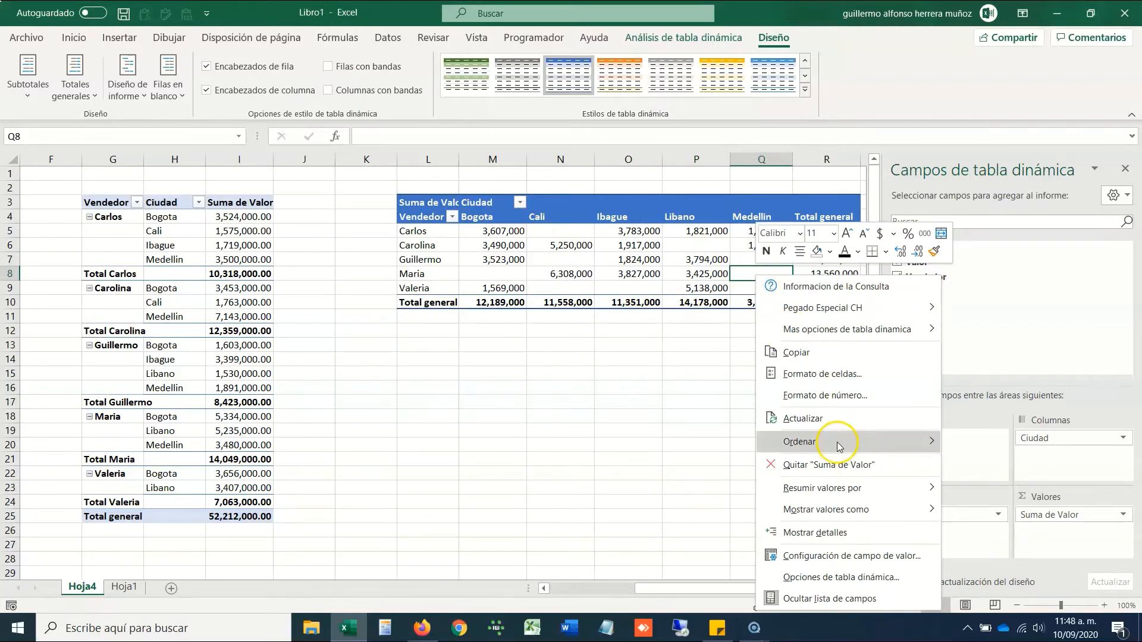
click(865, 580)
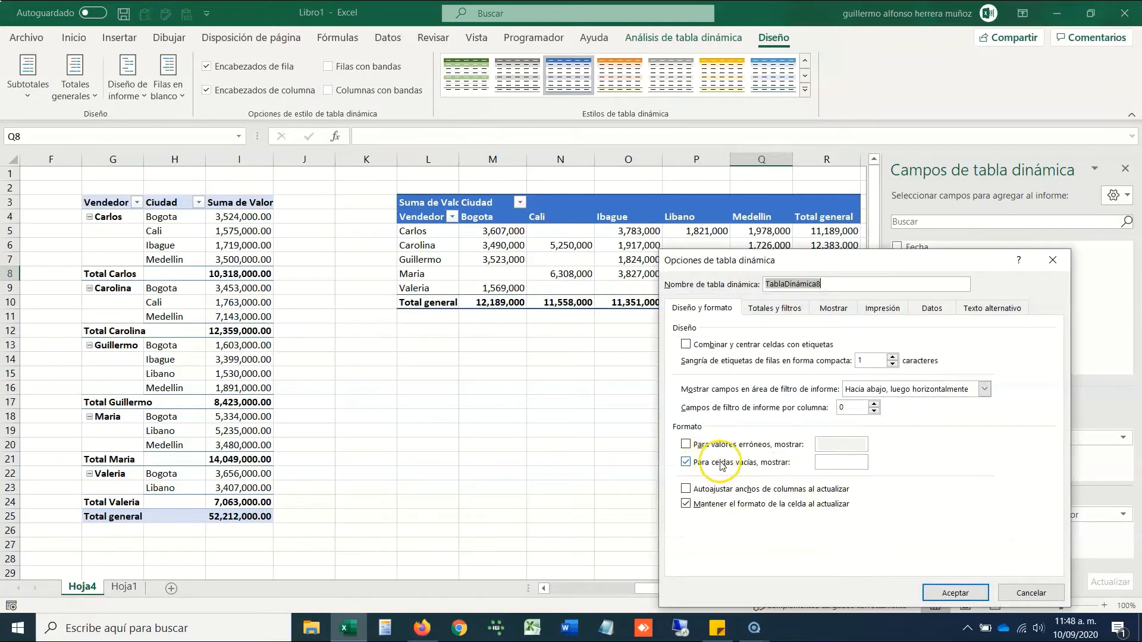
click(843, 466)
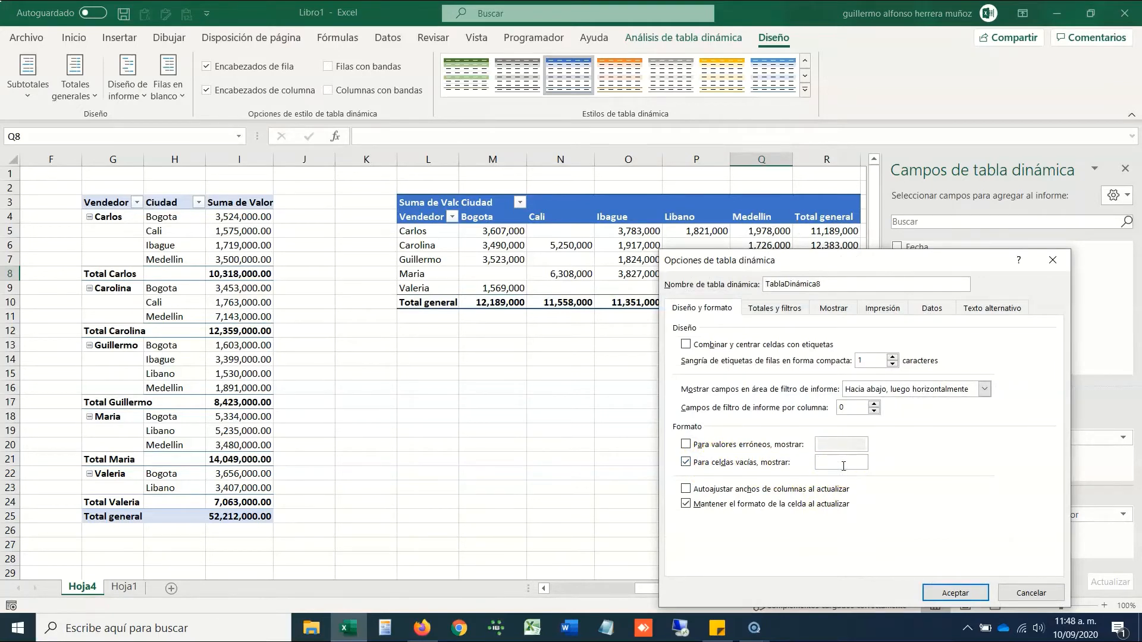
text(0)
key(Return)
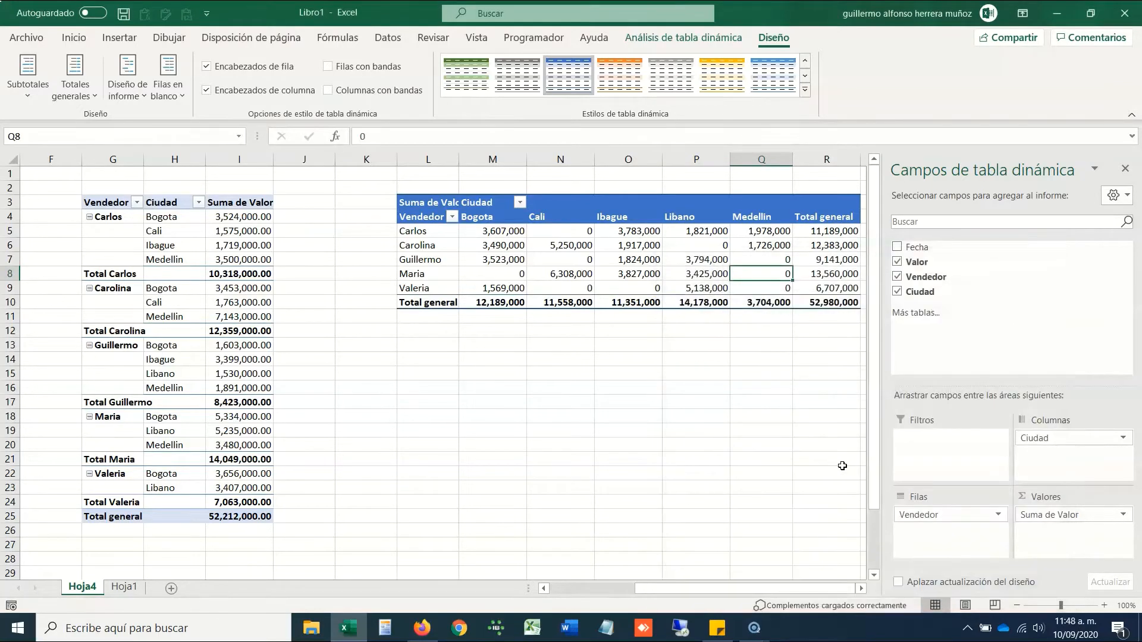
- Review the seller names in the pivot table at L3 and switch the pivot table at G3 to the compact report layout
mouse_move(603, 259)
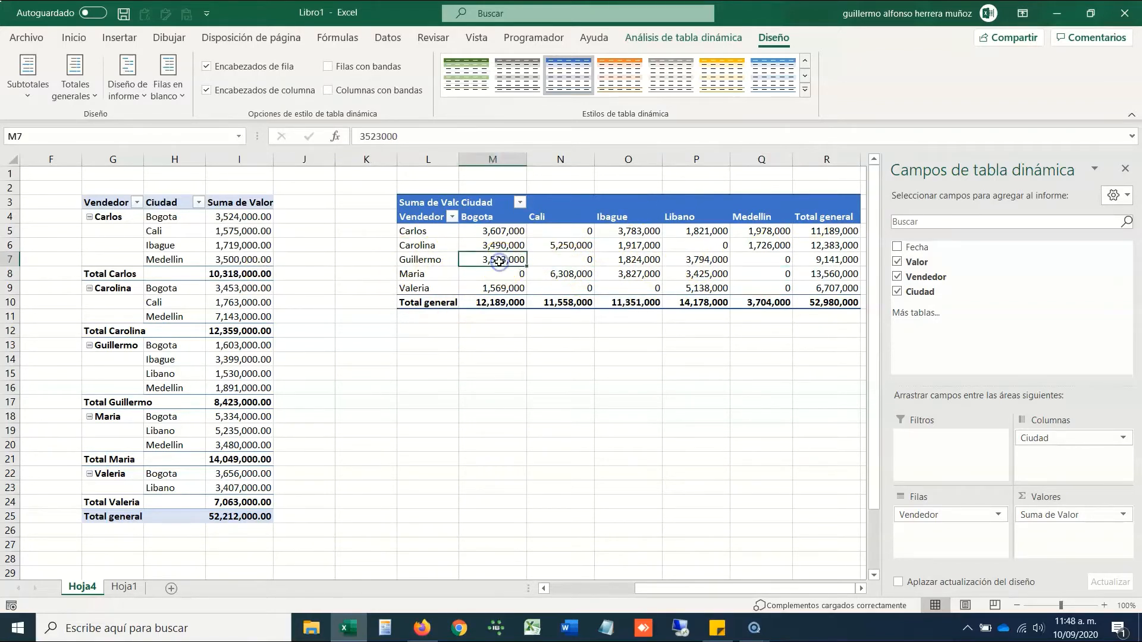
click(437, 240)
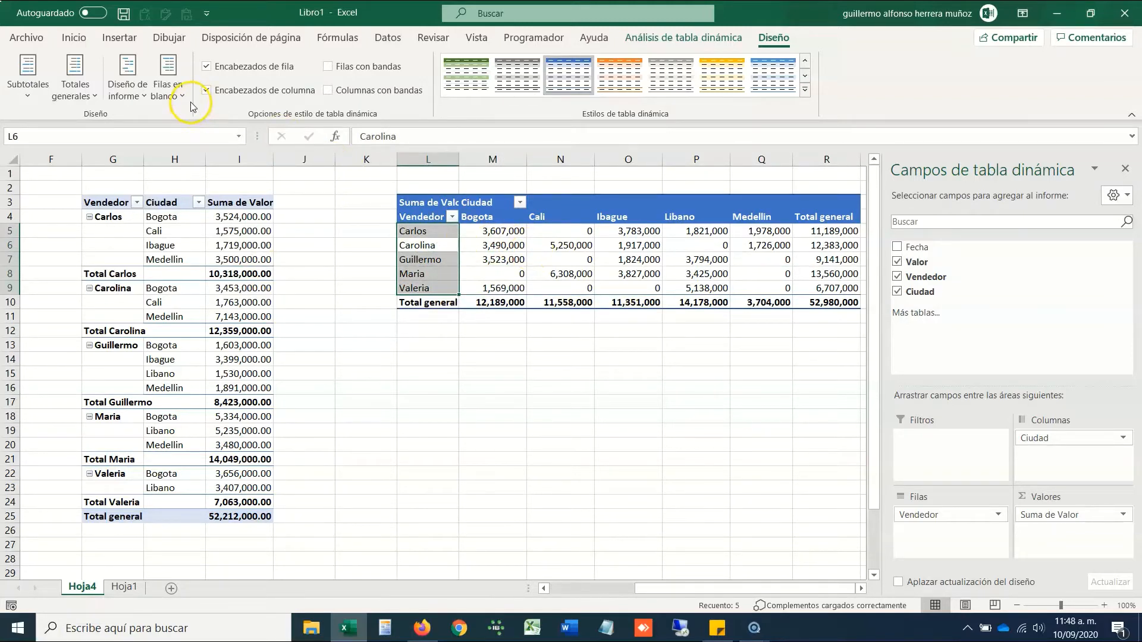
click(154, 236)
click(122, 231)
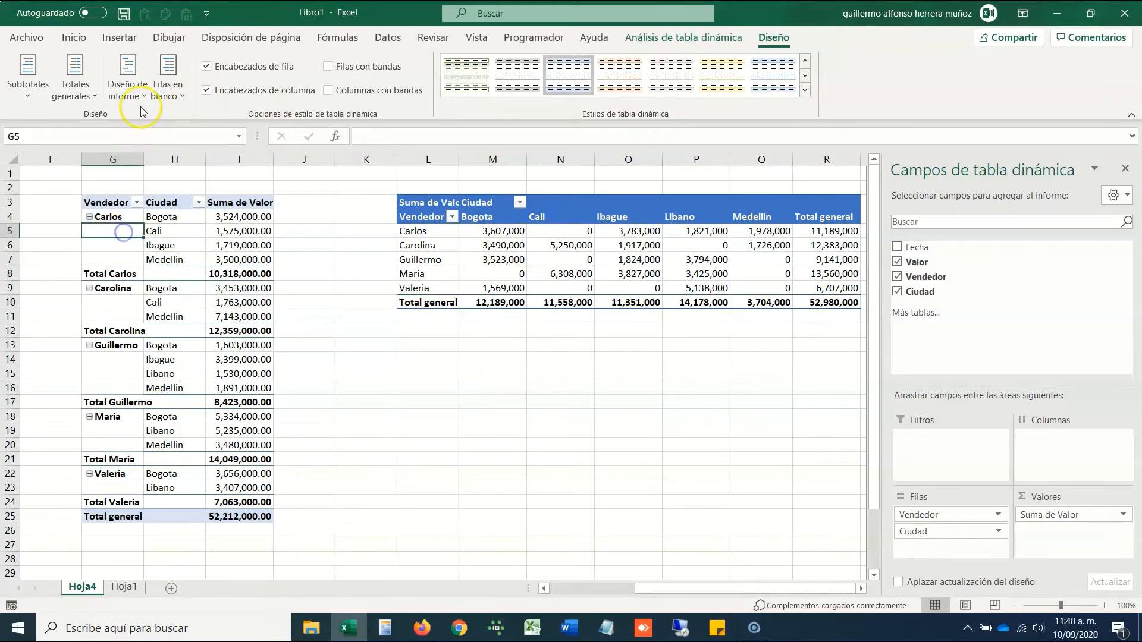
click(127, 89)
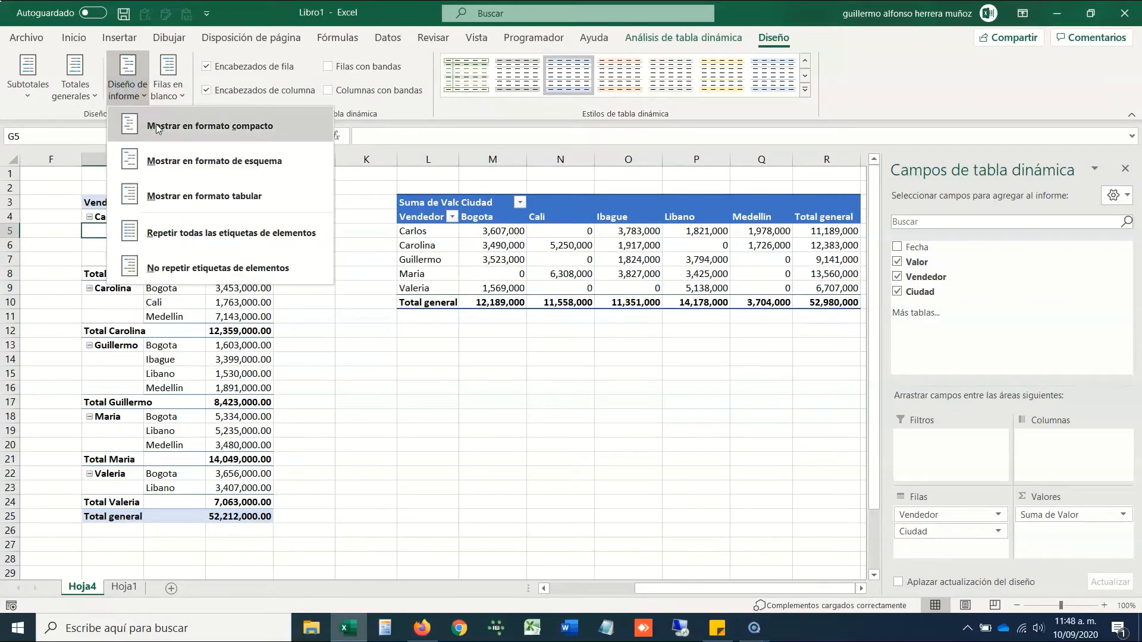
click(156, 127)
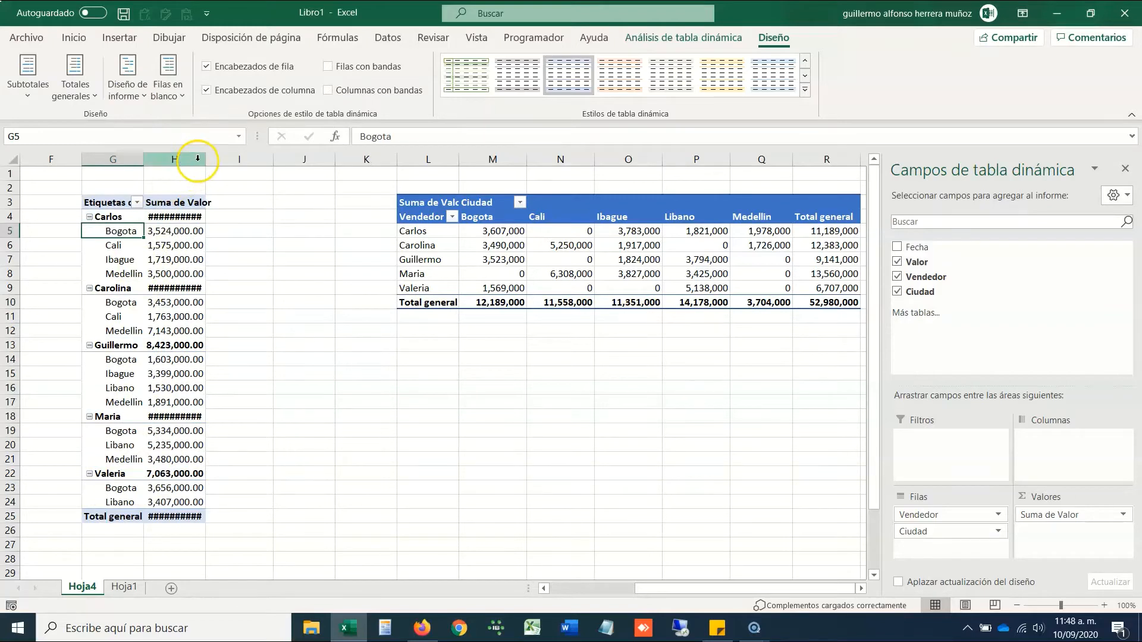
- Widen columns G and H to fit the compact pivot table, and select the first seller's cities in G5:G8
drag(205, 159, 255, 159)
drag(145, 156, 162, 155)
click(122, 218)
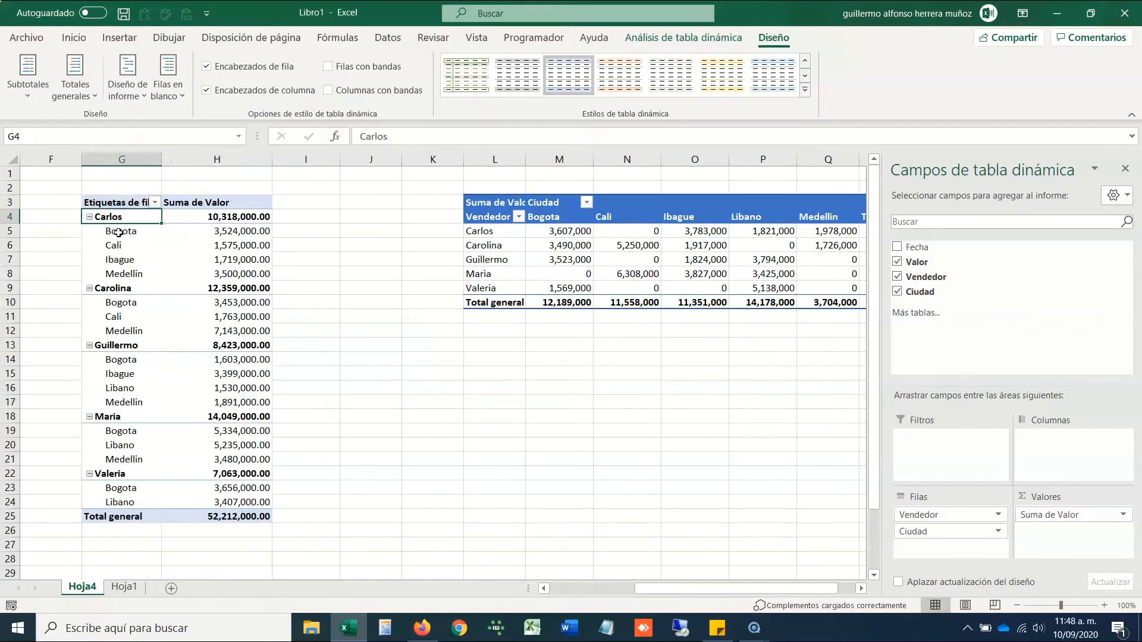
drag(119, 232, 117, 273)
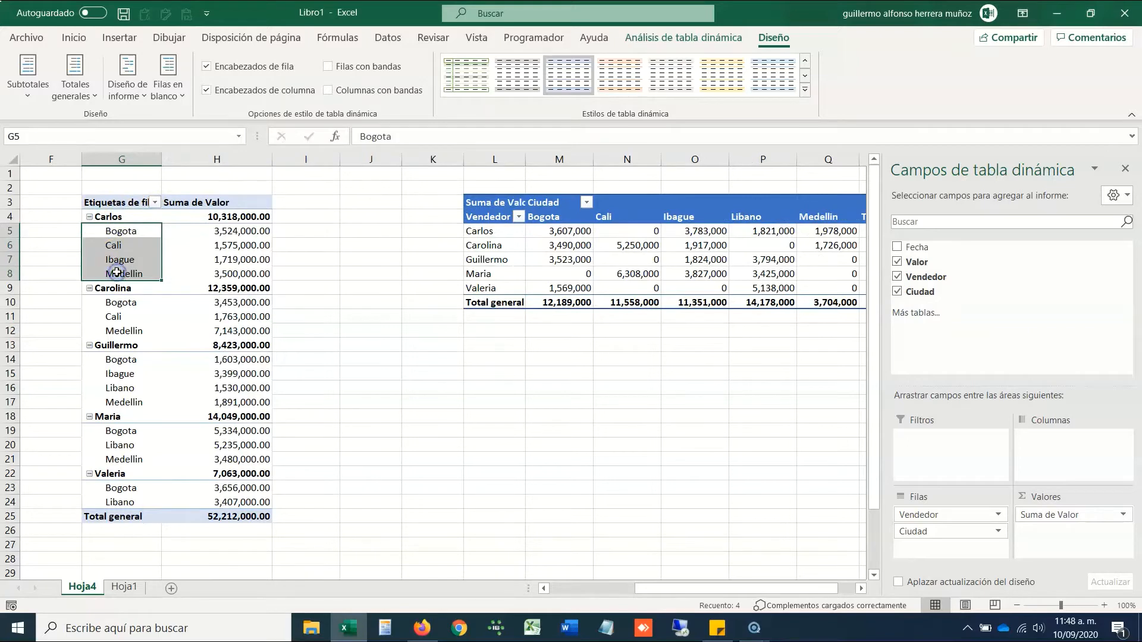
- Show the pivot table at G3 in outline form and select the first seller's block in G4:H8
click(126, 87)
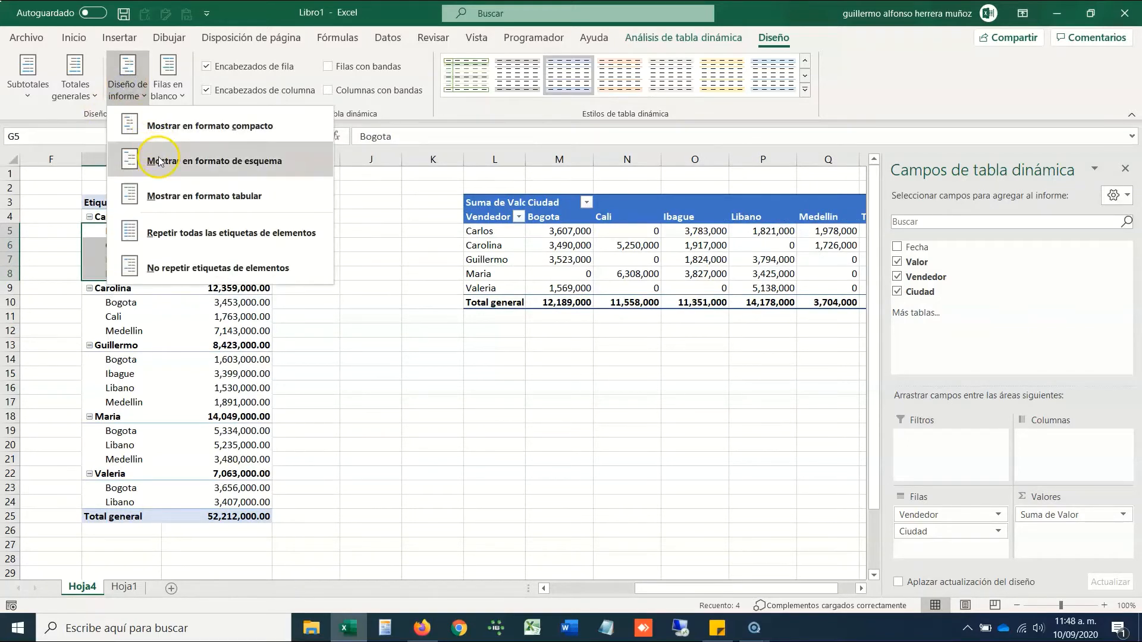
click(159, 160)
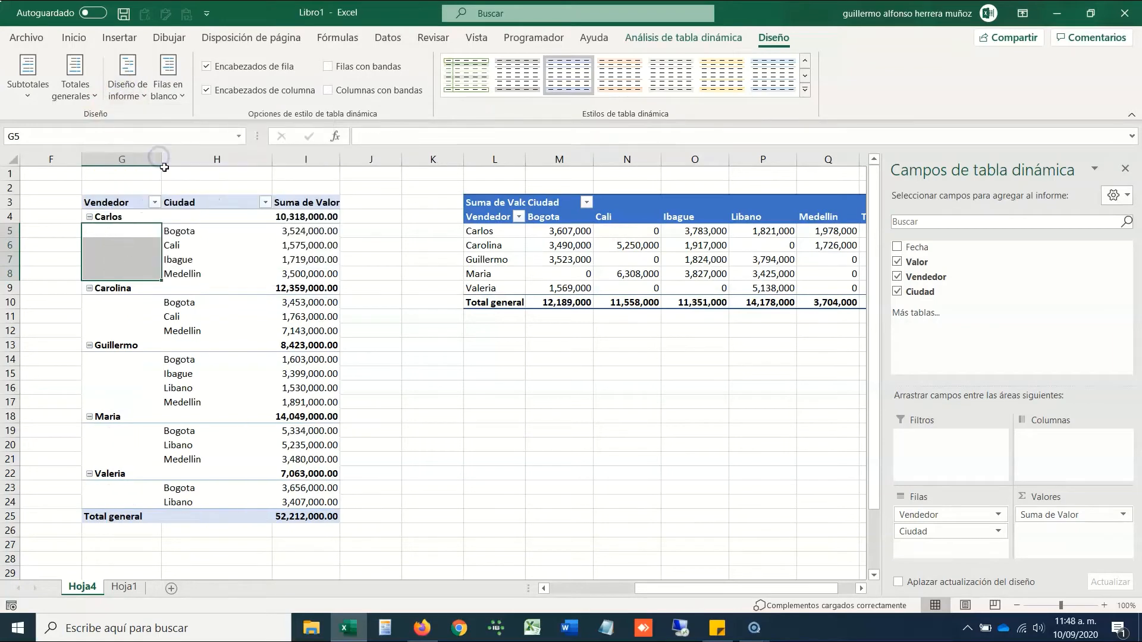
click(121, 215)
drag(121, 216, 212, 273)
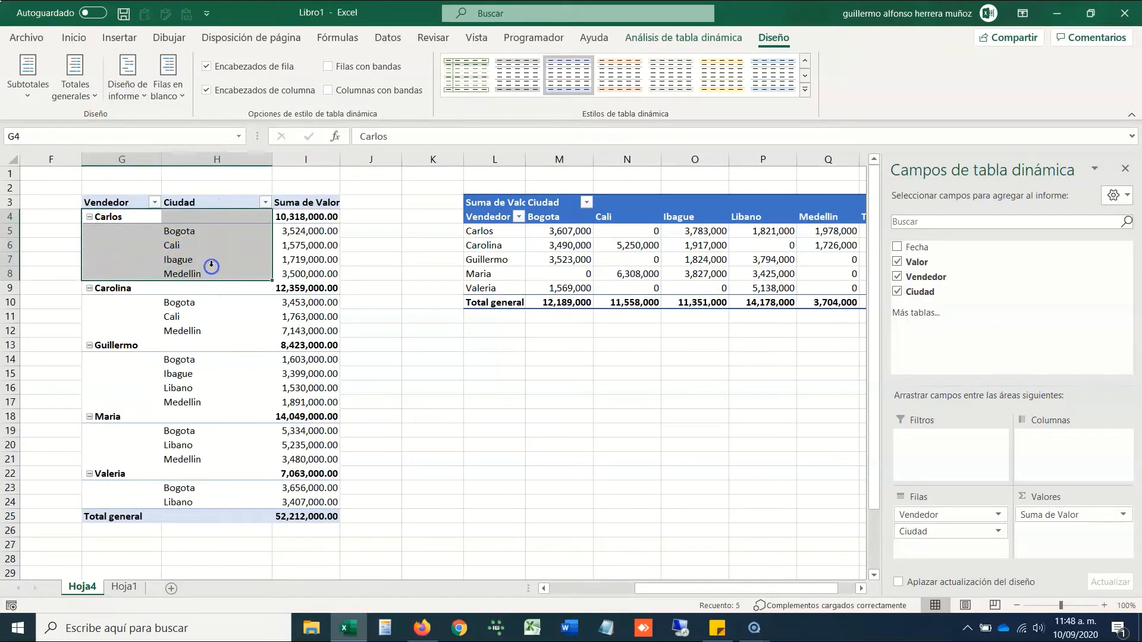
- Switch the pivot table at G3 to the tabular report layout and select its whole range G3:I25
click(136, 100)
click(146, 199)
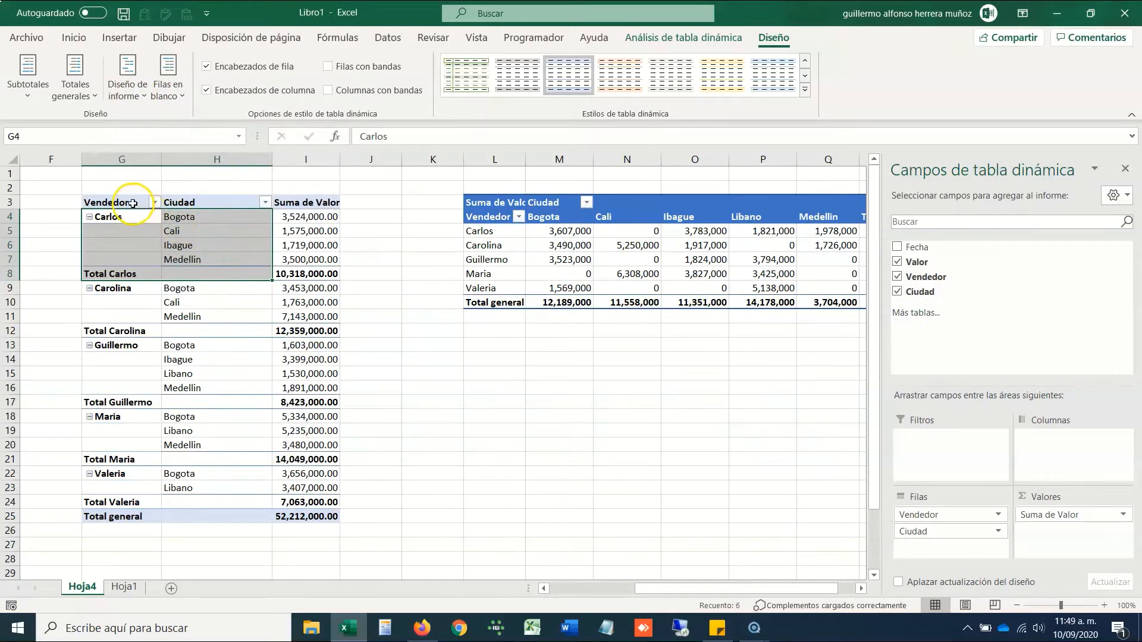
drag(150, 205, 320, 516)
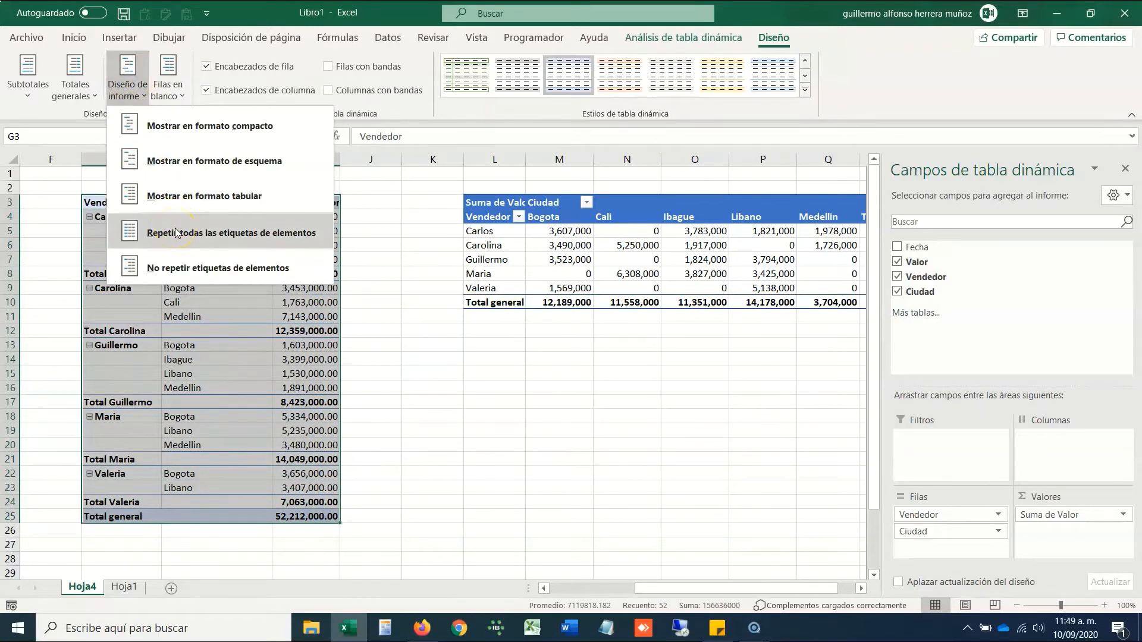
- Repeat all item labels in the pivot table at G3 and check the seller names in column G
click(176, 233)
drag(116, 202, 166, 370)
click(116, 251)
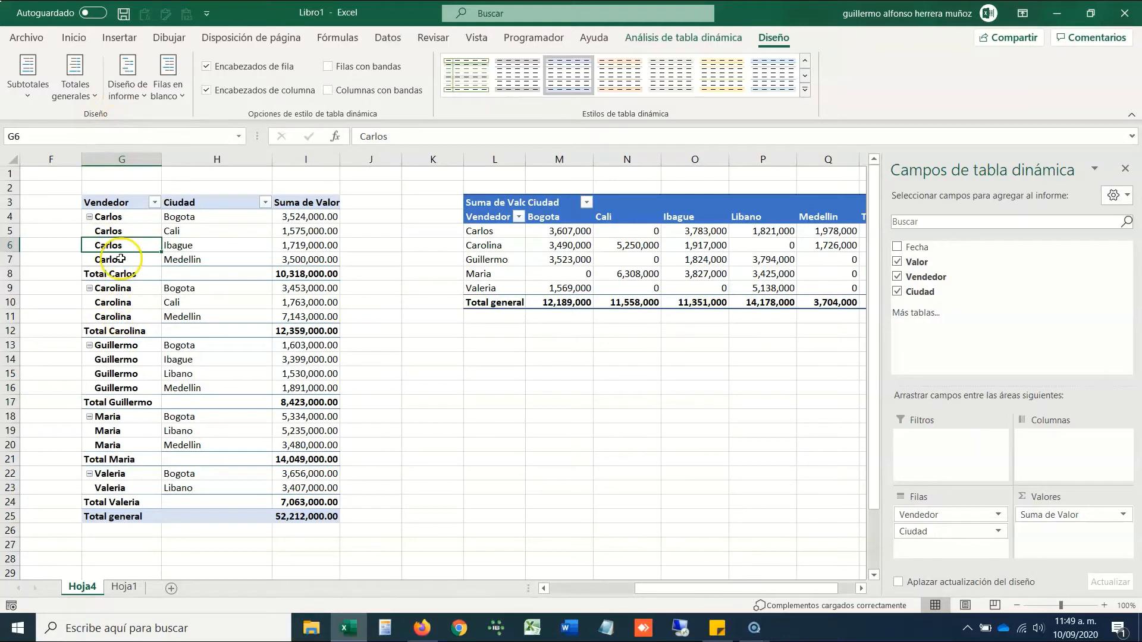
- Turn off the Vendedor subtotals in the pivot table at G3 and review the table as a plain list
right_click(121, 246)
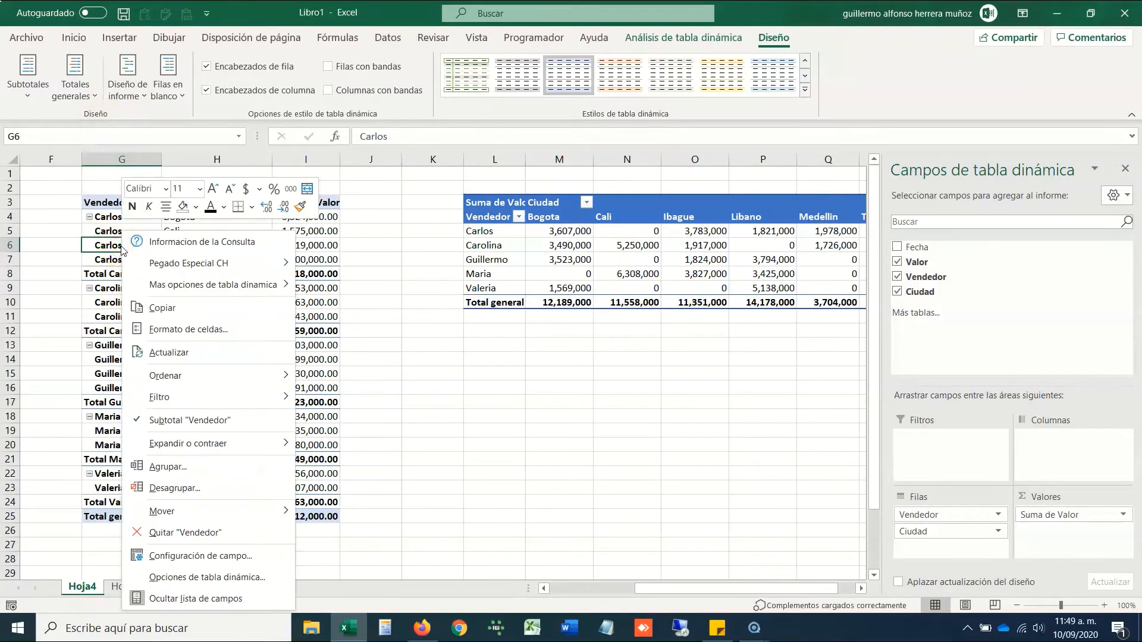
click(200, 420)
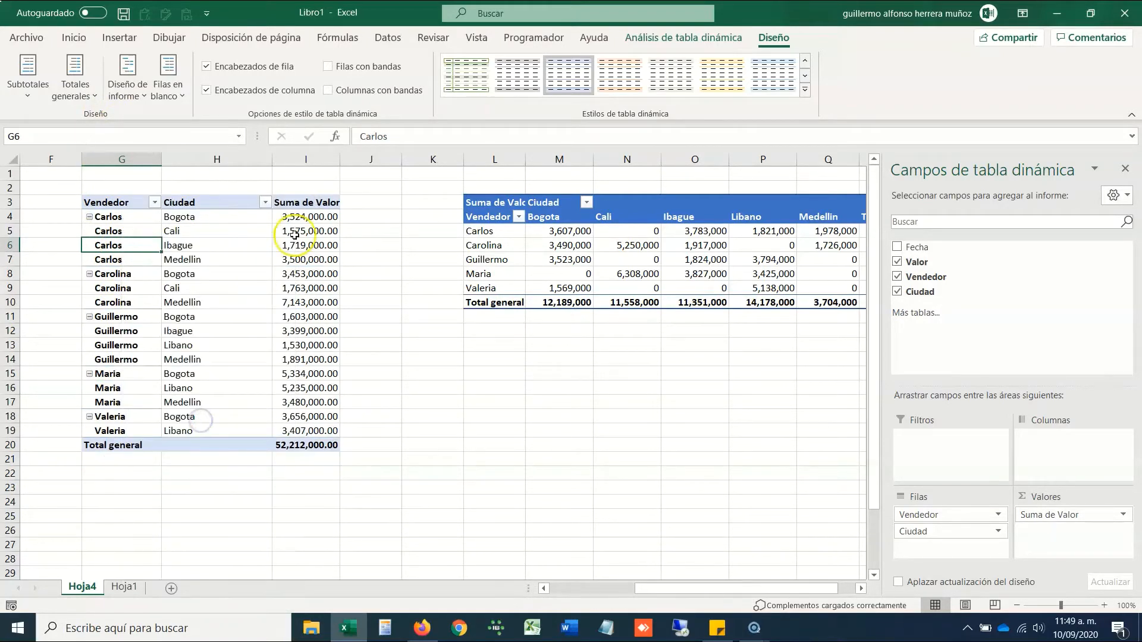
click(306, 202)
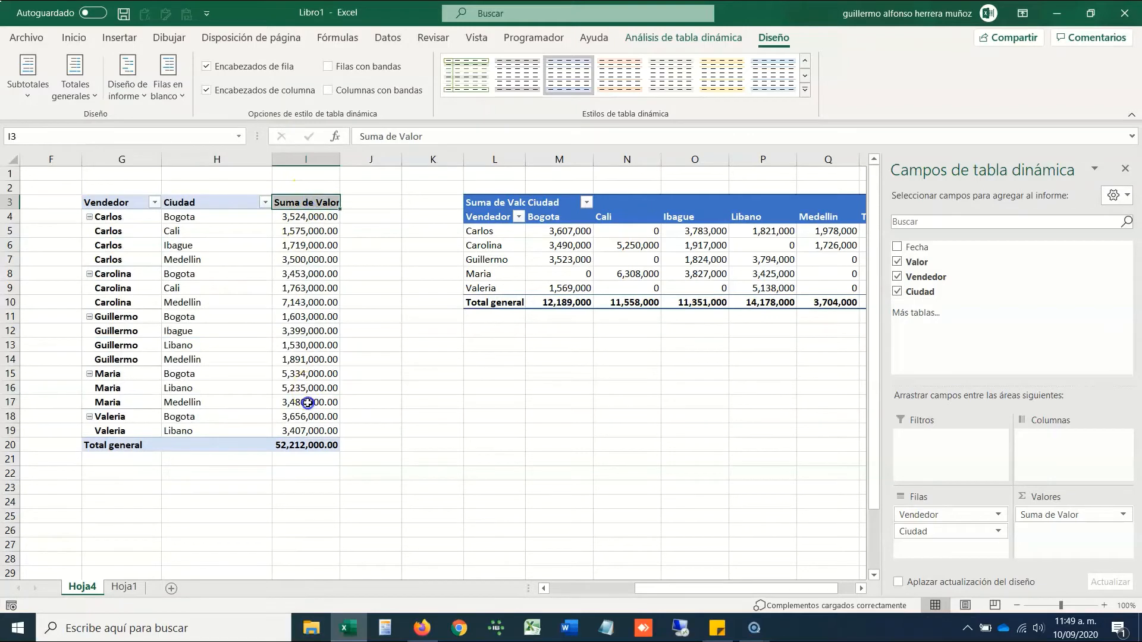
drag(122, 202, 330, 441)
click(466, 426)
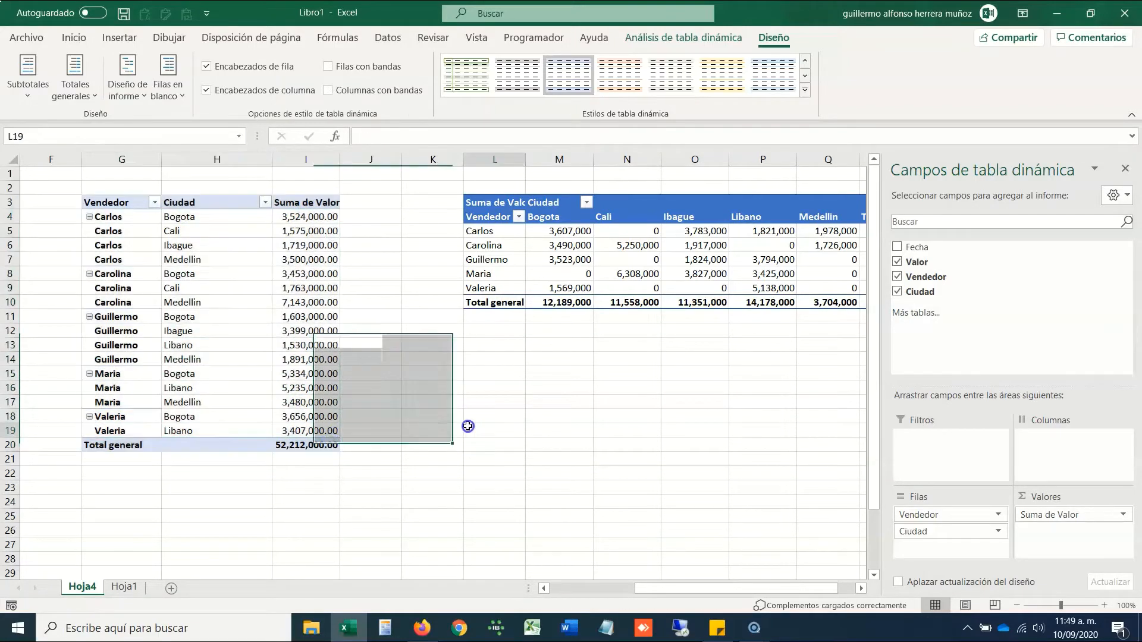
click(503, 365)
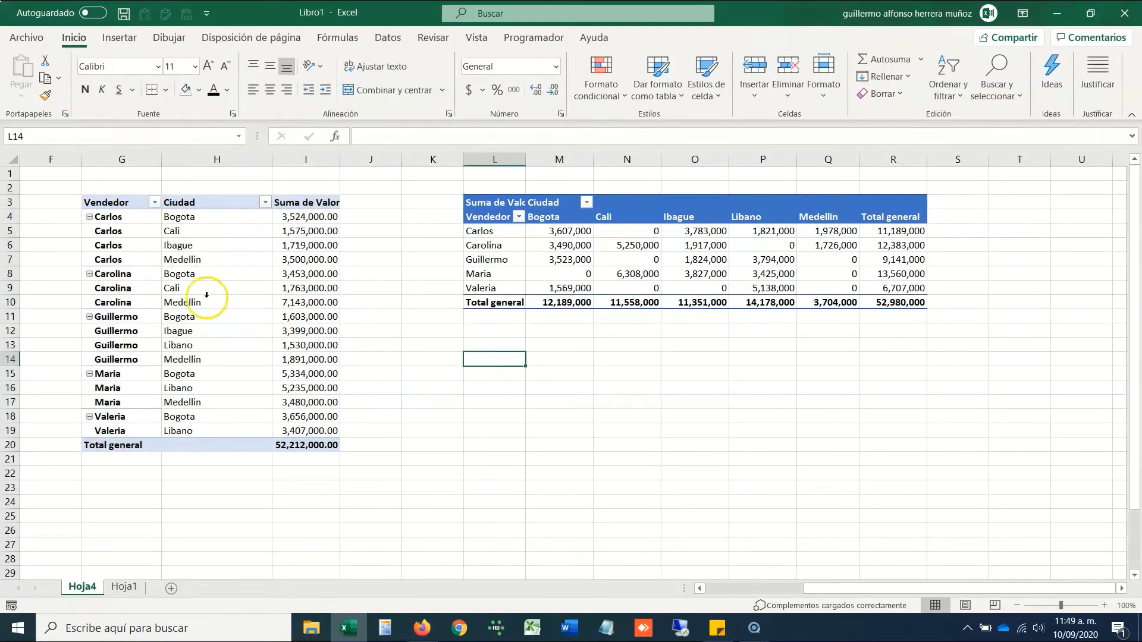
- Insert a Vendedor slicer for the pivot table at G3
click(174, 287)
click(205, 275)
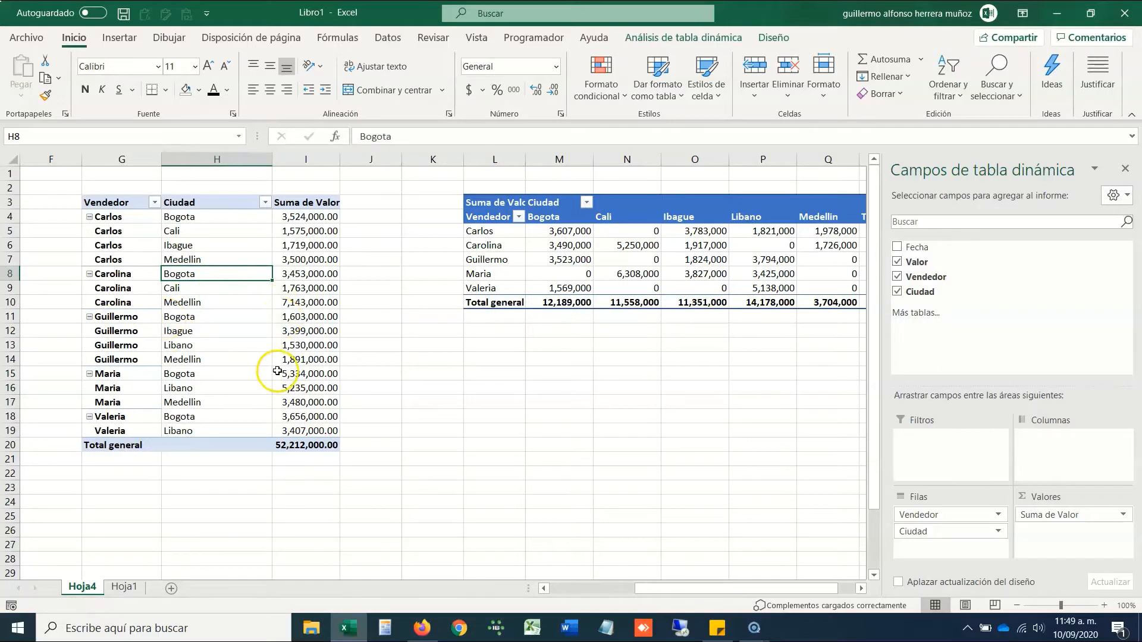
click(692, 43)
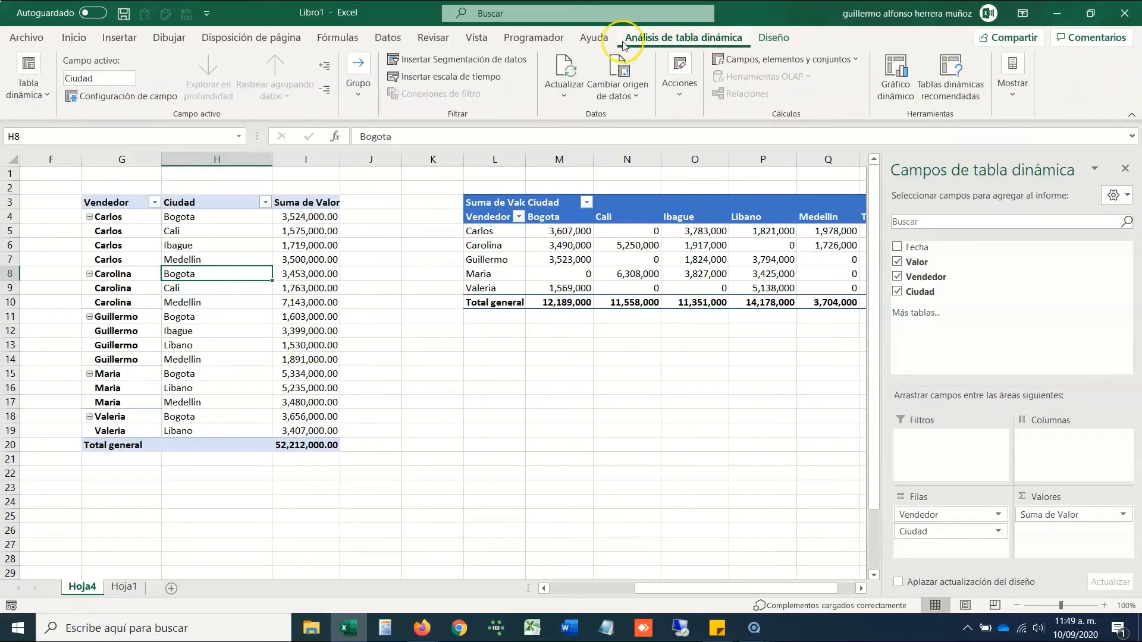
click(502, 59)
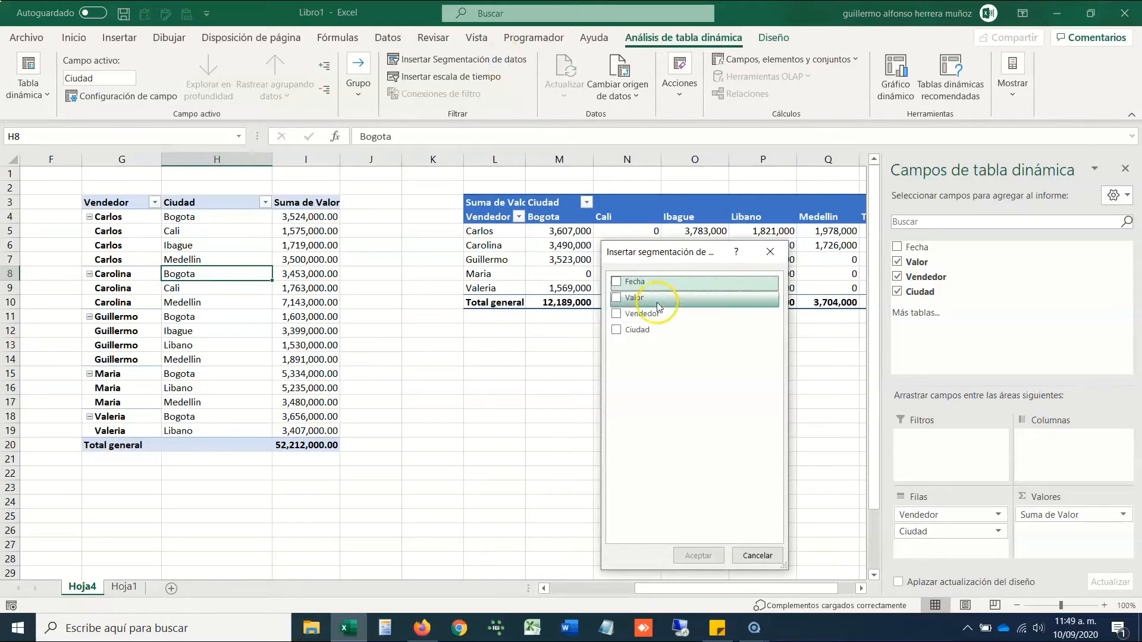
click(616, 315)
click(698, 555)
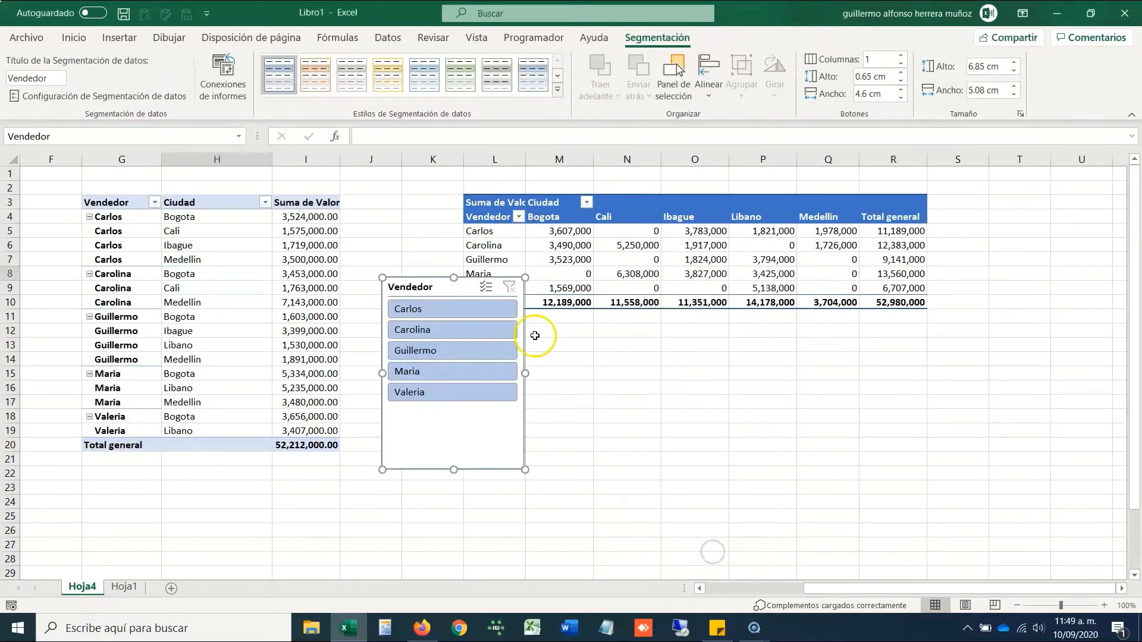
- Insert three columns before column L to make room between the two pivot tables
click(479, 157)
key(ctrl+plus)
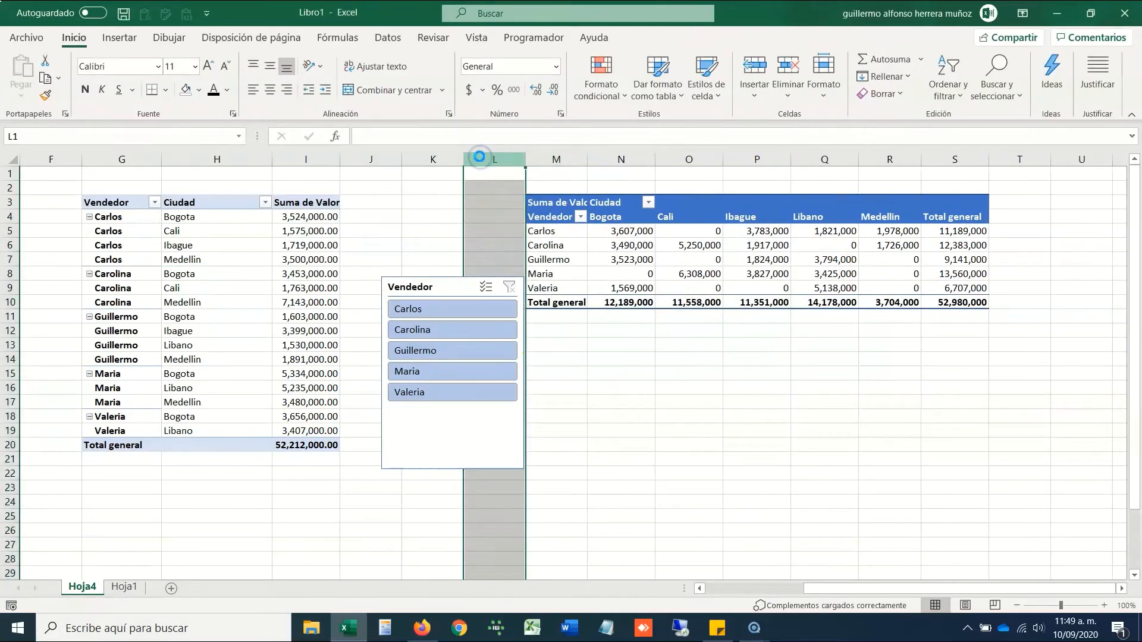
key(ctrl+plus)
key(ctrl+plus)
- Move the Vendedor slicer up to K3 between the pivot tables and filter by each seller in turn, ending with the last one
drag(446, 286, 465, 205)
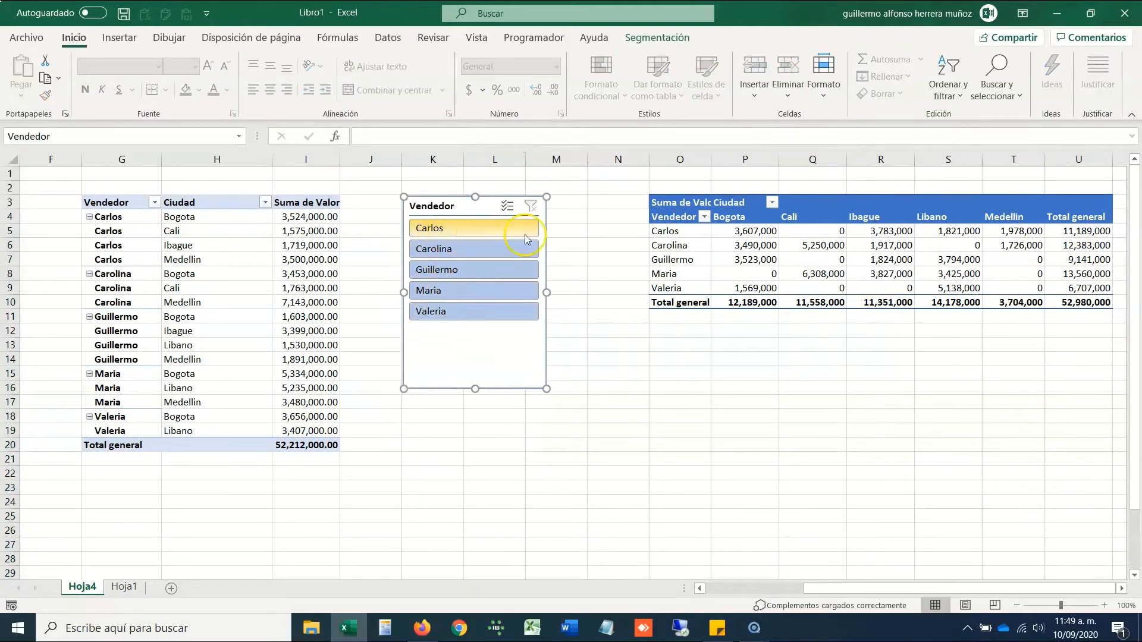
click(582, 243)
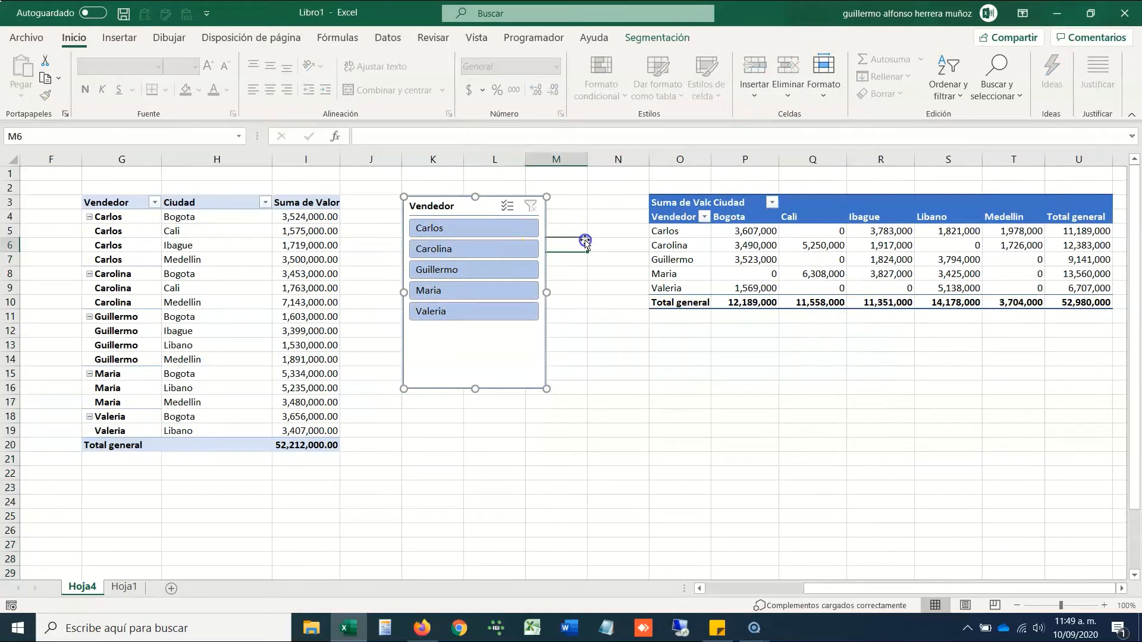
click(458, 233)
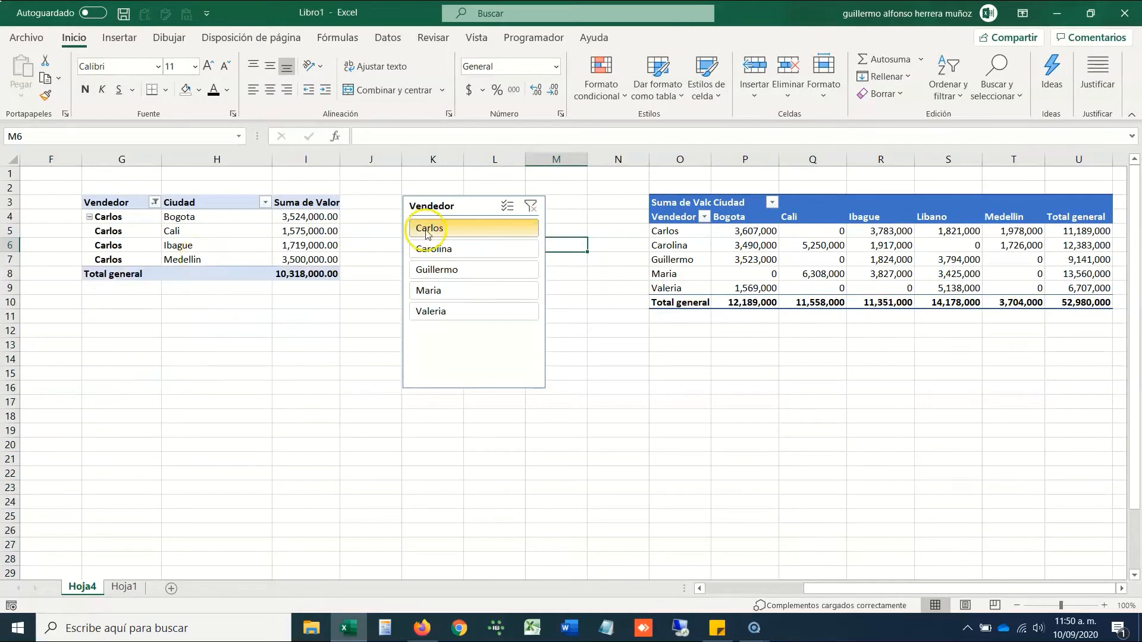
click(439, 252)
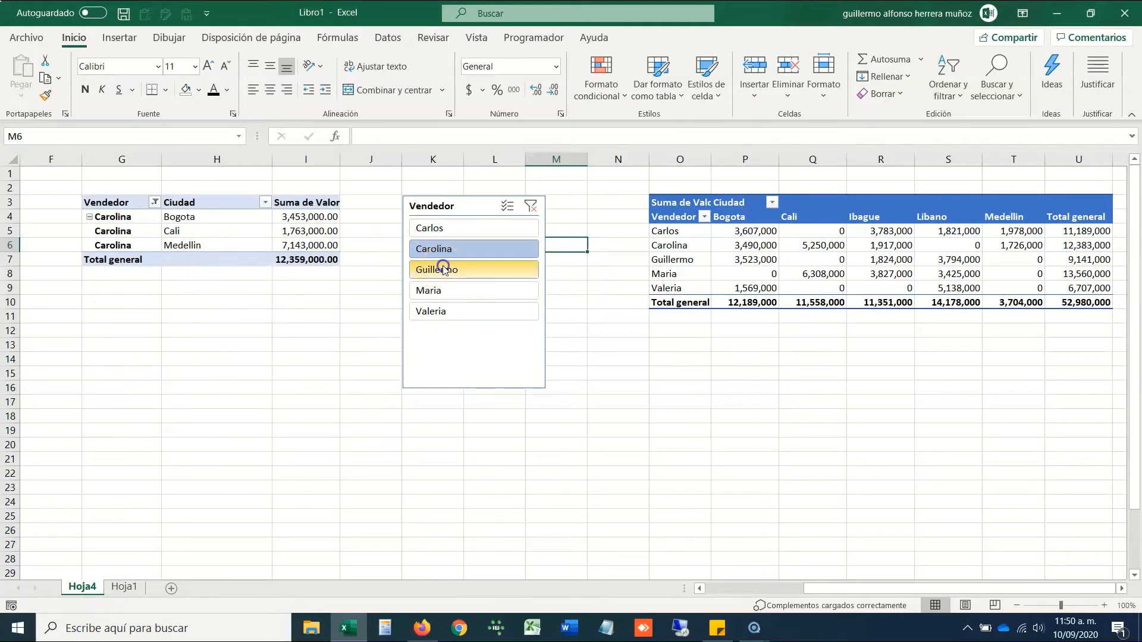
click(440, 269)
click(469, 291)
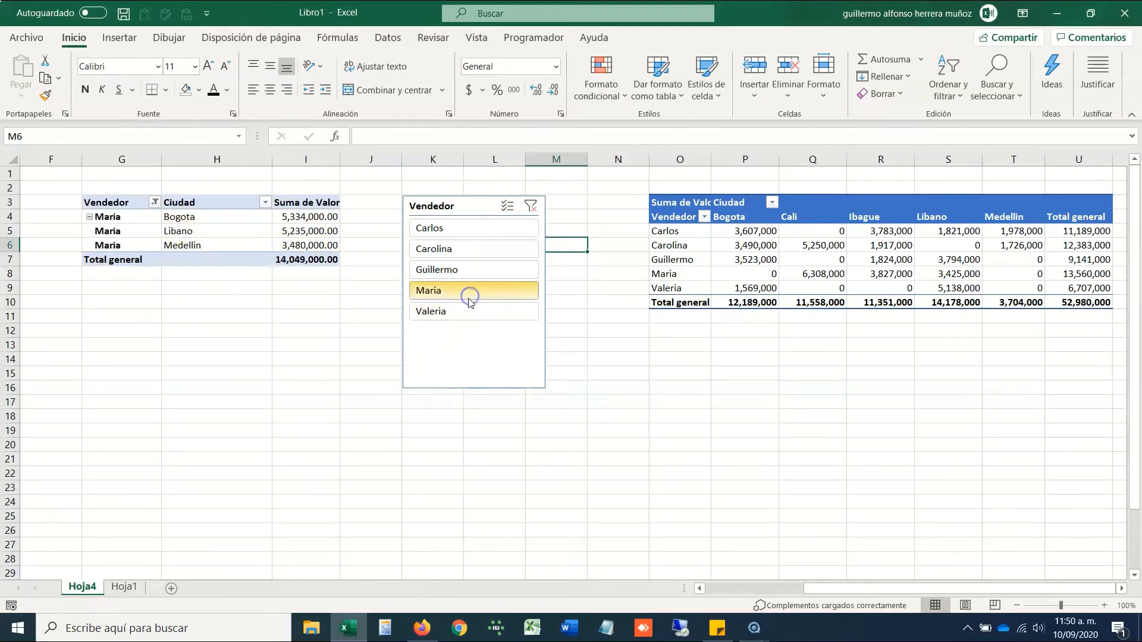
click(456, 311)
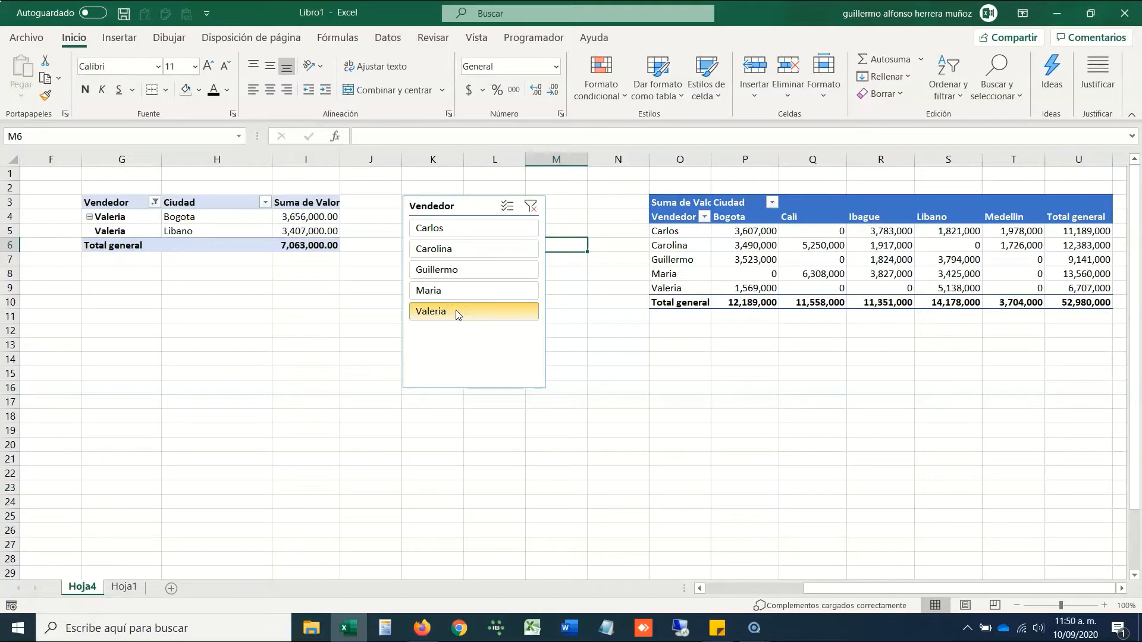
- Delete the Vendedor slicer and clear the Vendedor filter from the pivot table at G3
click(474, 206)
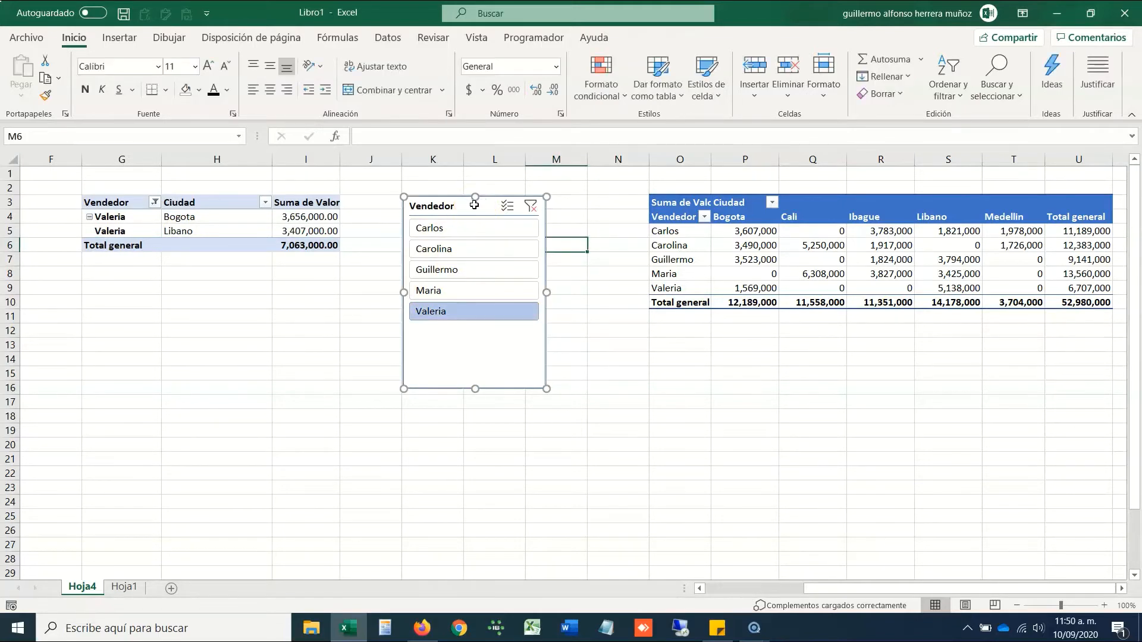
key(Delete)
click(154, 204)
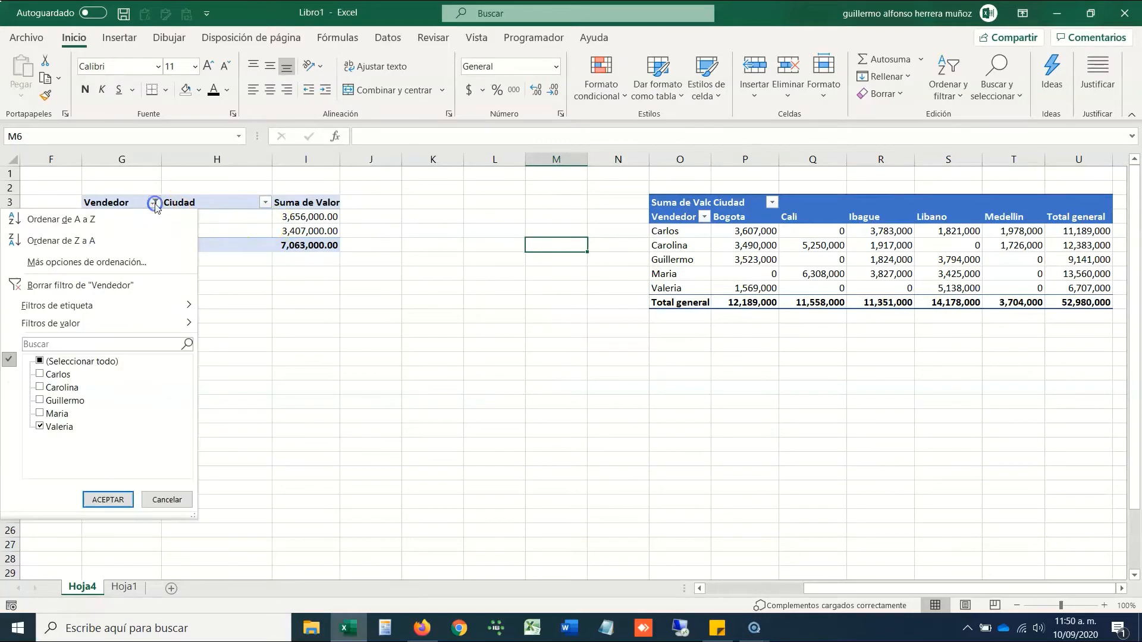
click(81, 287)
- Insert a Fecha timeline for the pivot table at G3 and place it between the two pivot tables, starting at row 3
click(253, 249)
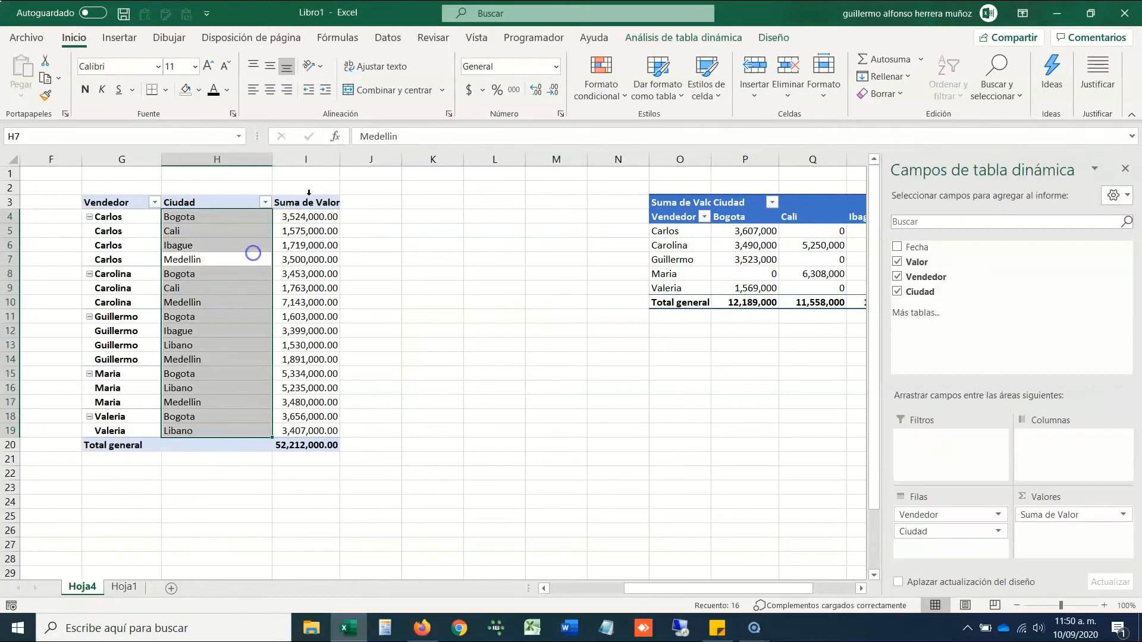
click(651, 37)
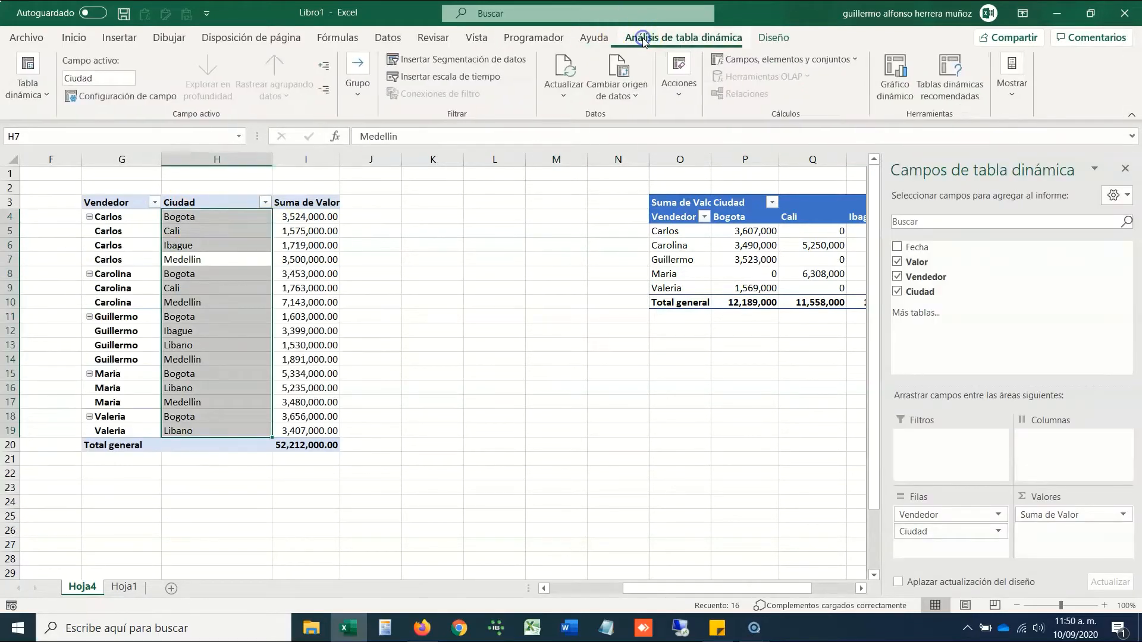
click(464, 78)
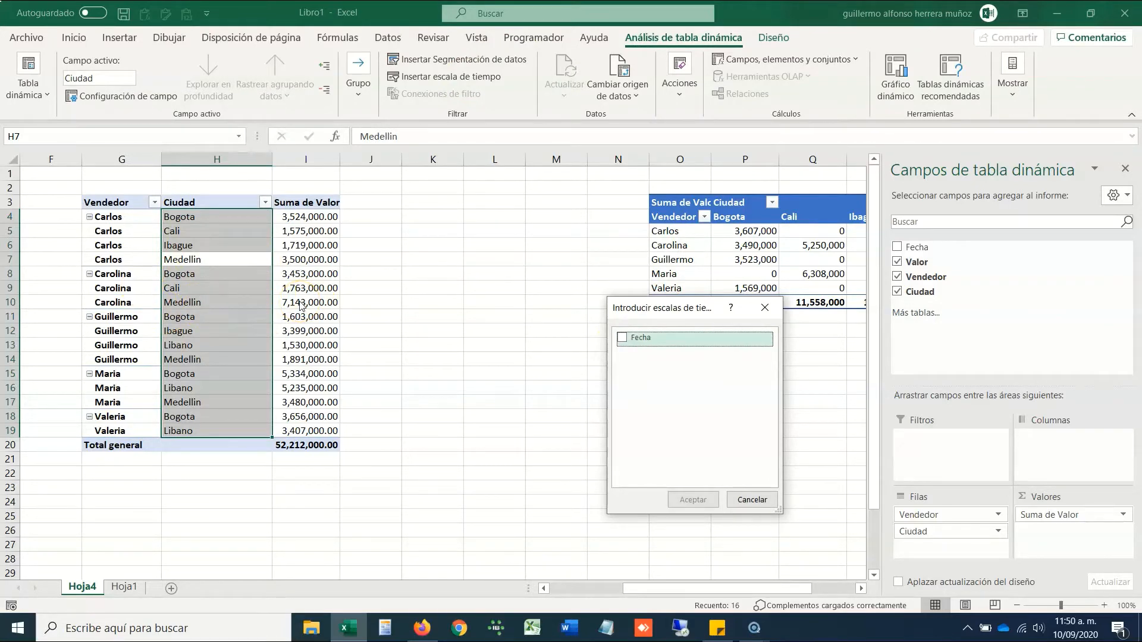
click(623, 340)
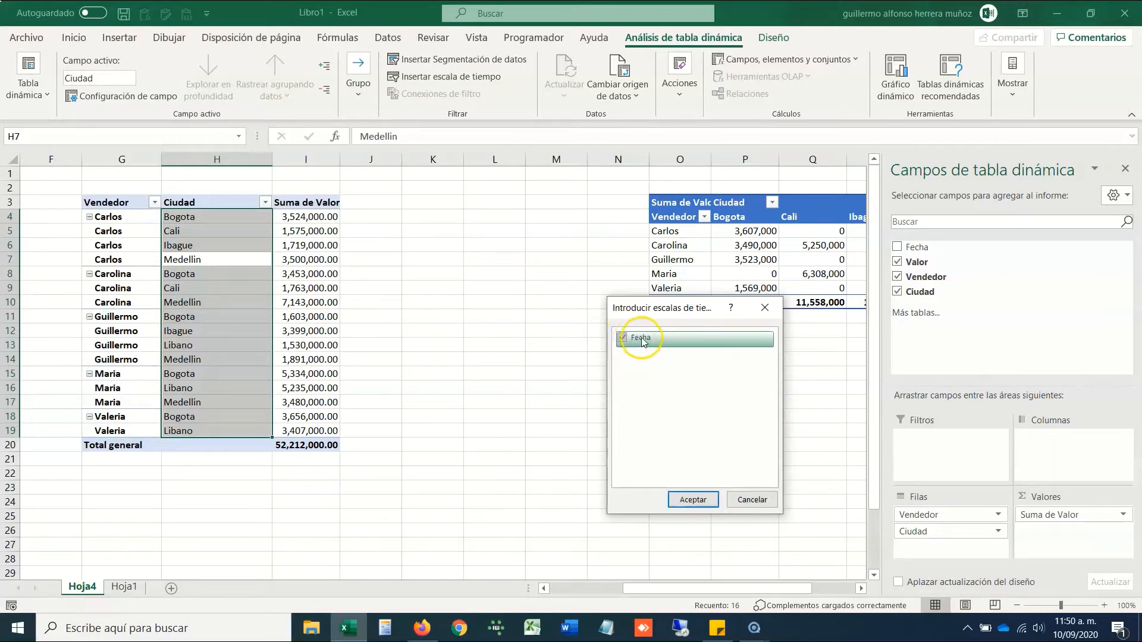
click(693, 499)
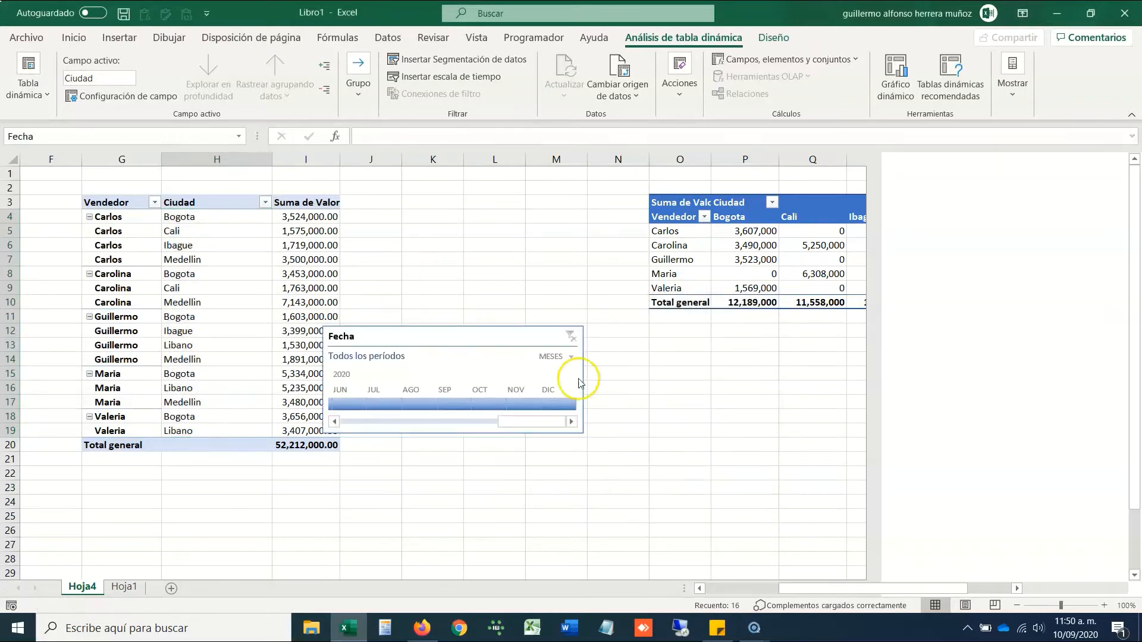
drag(458, 340, 512, 207)
click(591, 382)
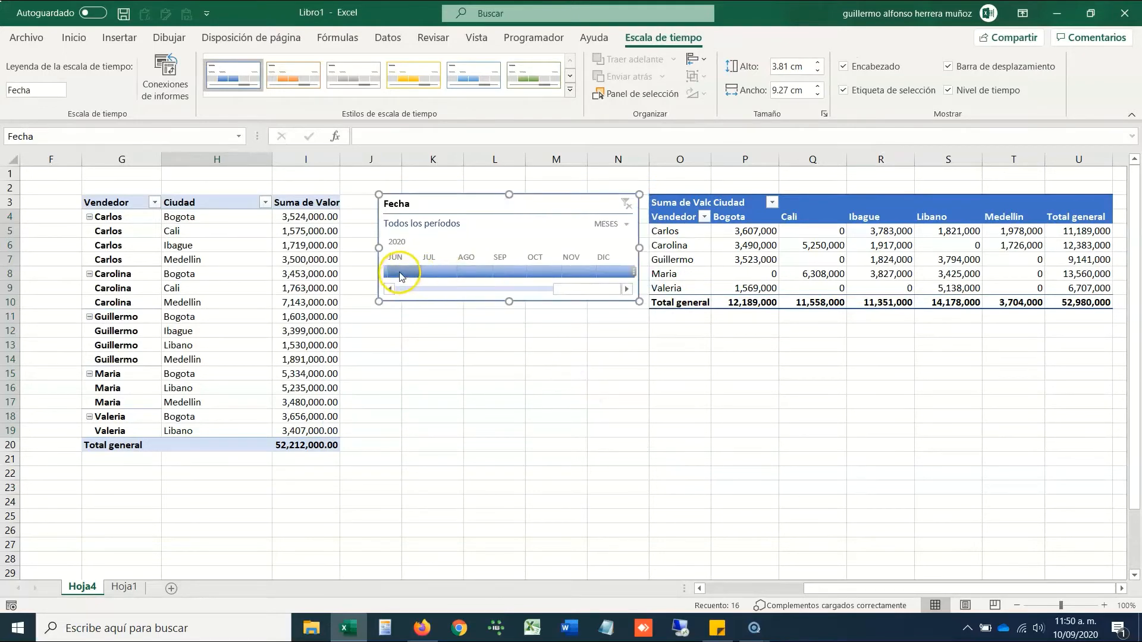
- Filter the pivot table at G3 by each month from June to December 2020 in turn, and bring the Fecha timeline back to January 2019
click(402, 274)
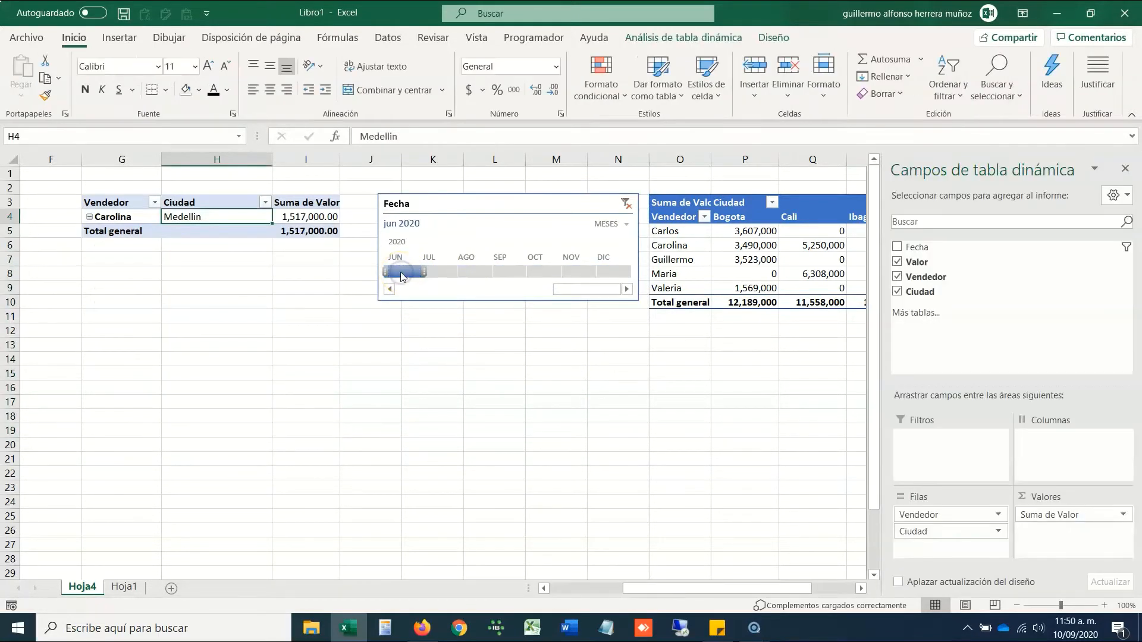
click(434, 273)
click(466, 274)
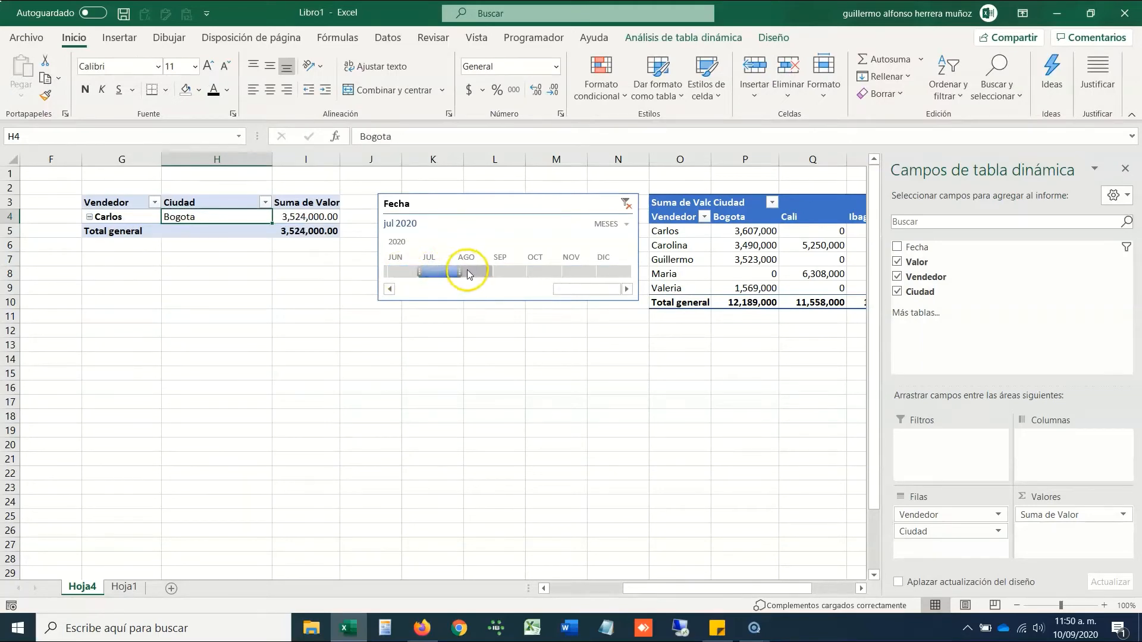
click(503, 271)
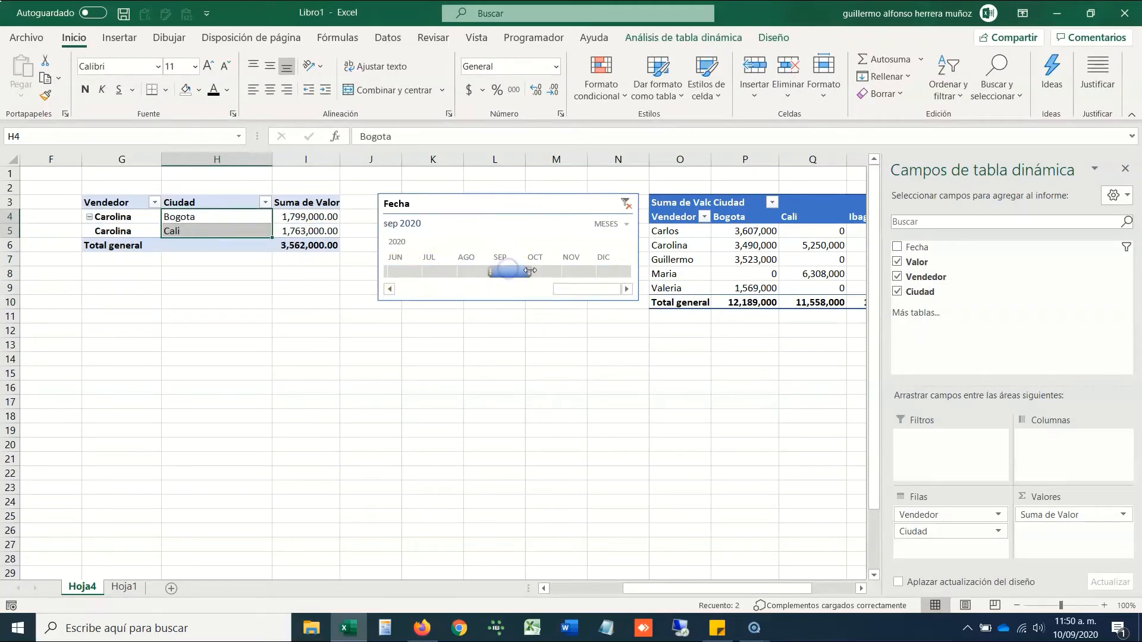
click(534, 271)
click(572, 273)
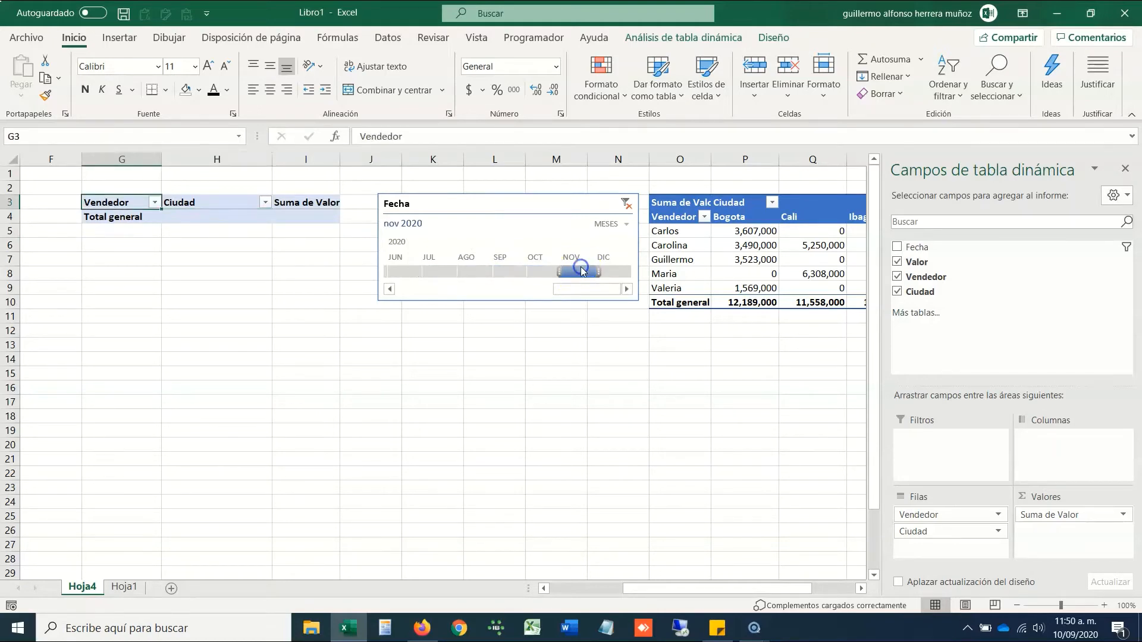
click(610, 272)
drag(588, 289, 396, 303)
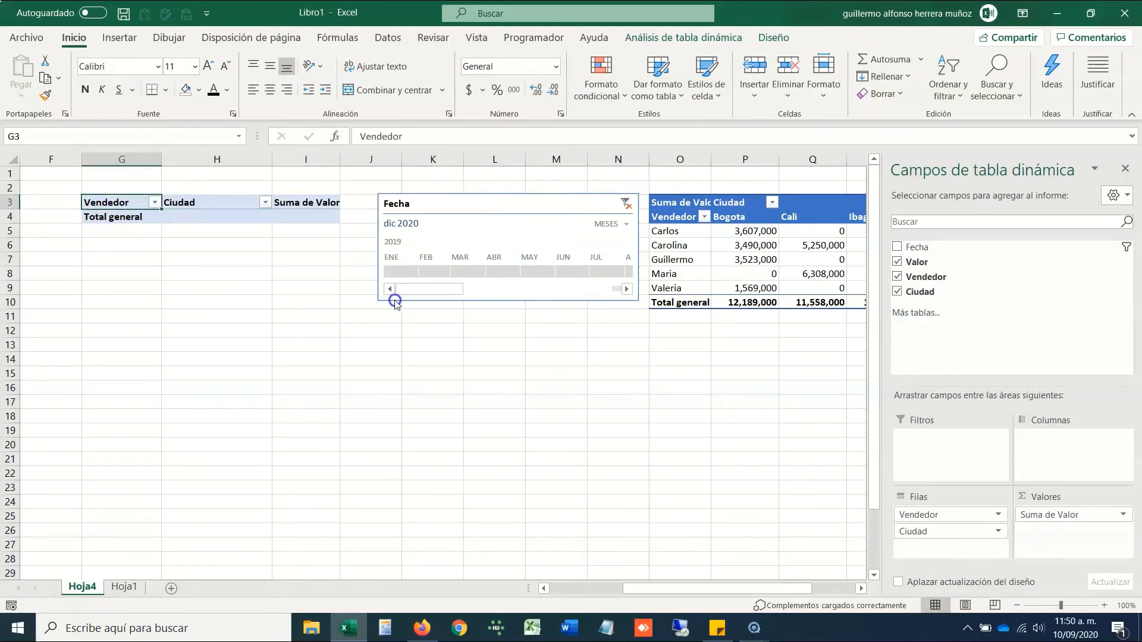
- Clear the Fecha timeline filter, then filter the pivot table at G3 by individual months from February to April 2019, ending with April
click(625, 205)
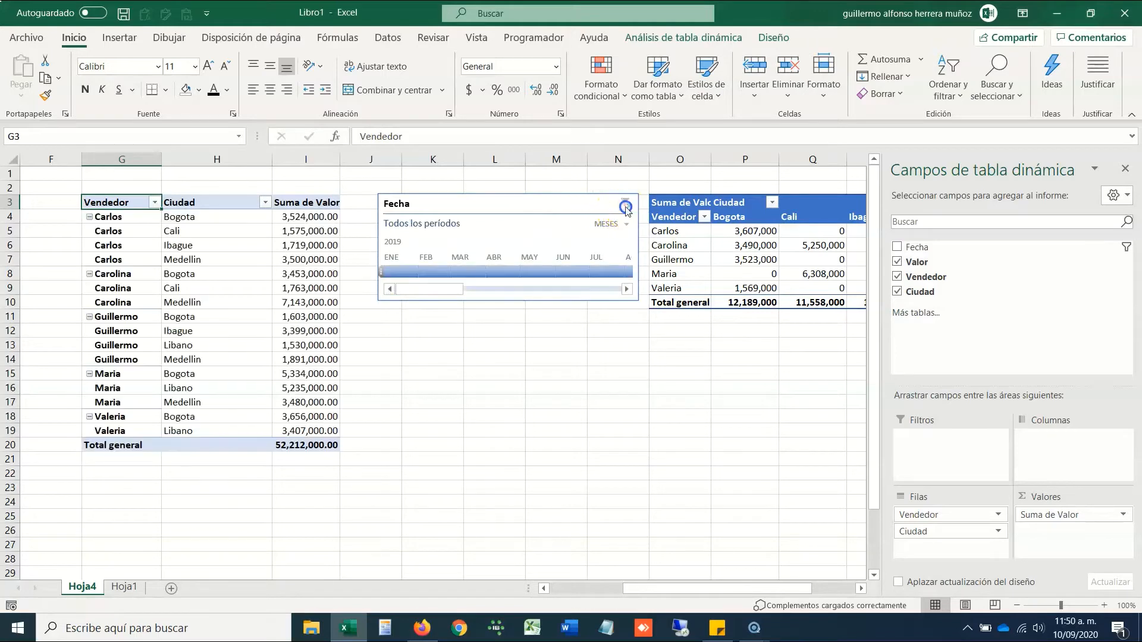
click(424, 272)
click(465, 272)
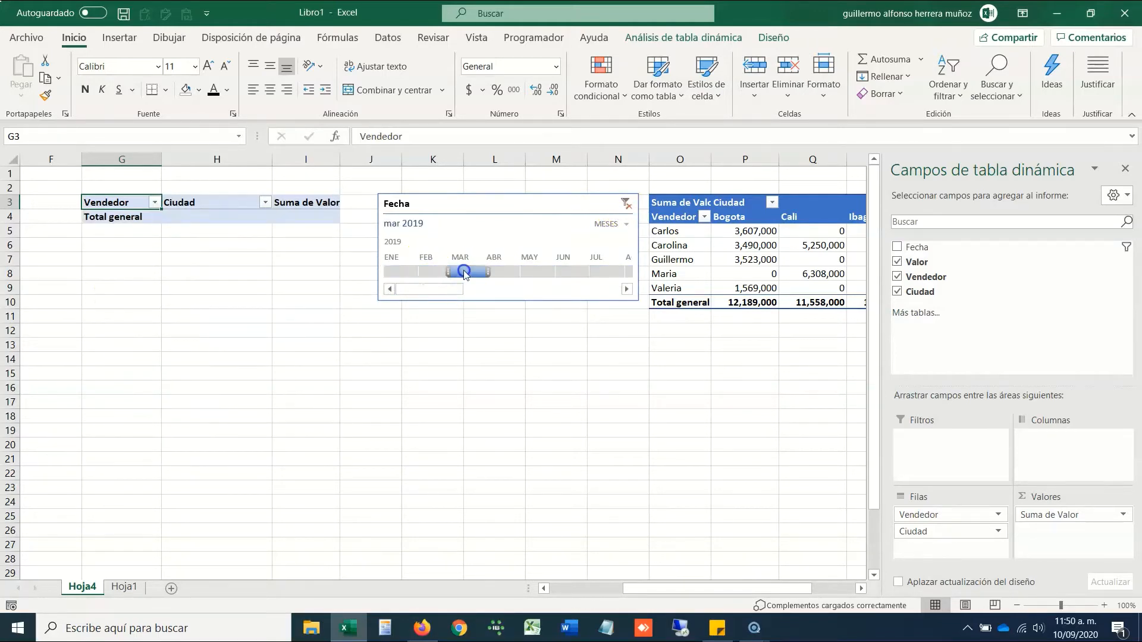
click(434, 272)
click(470, 271)
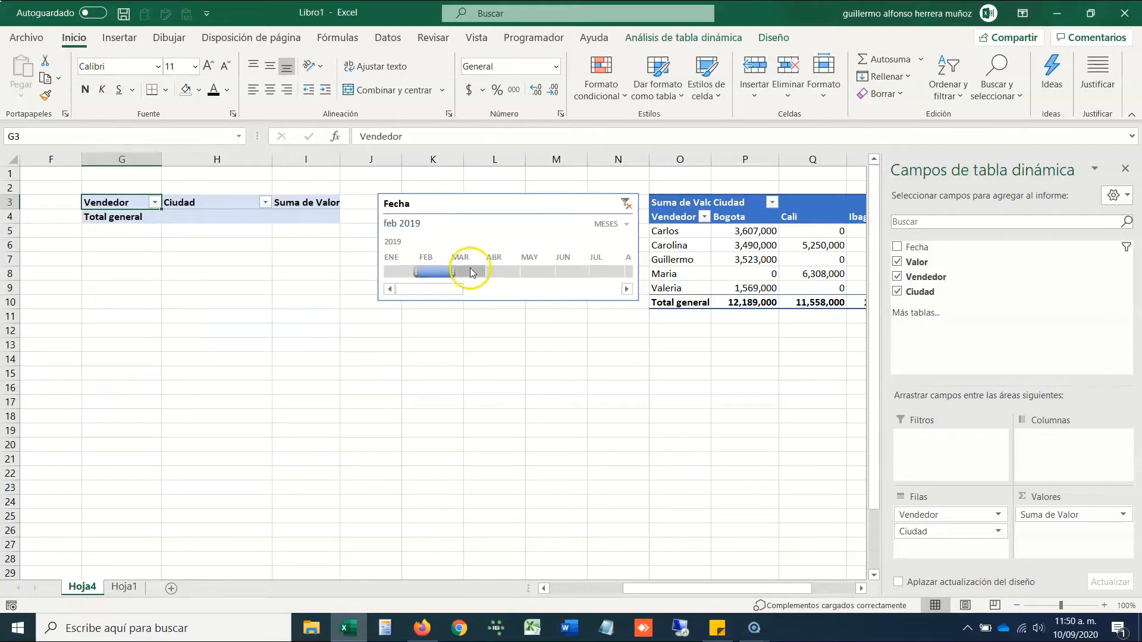
click(502, 272)
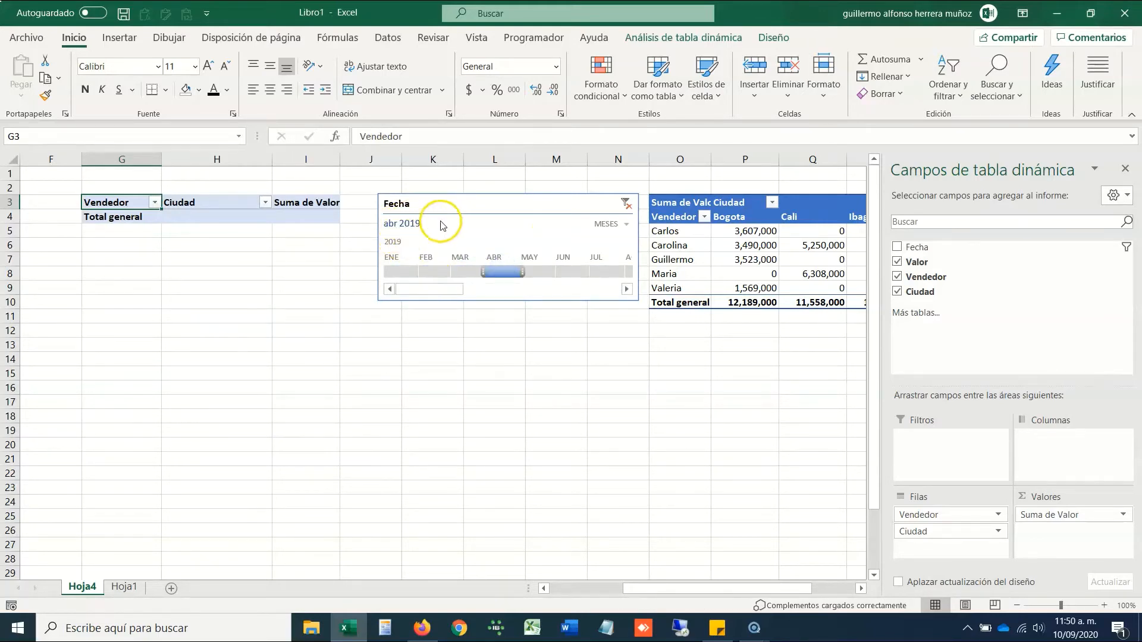
- Switch the Fecha timeline to quarters and filter the pivot table at G3 by quarters of 2019, ending with the fourth
click(624, 224)
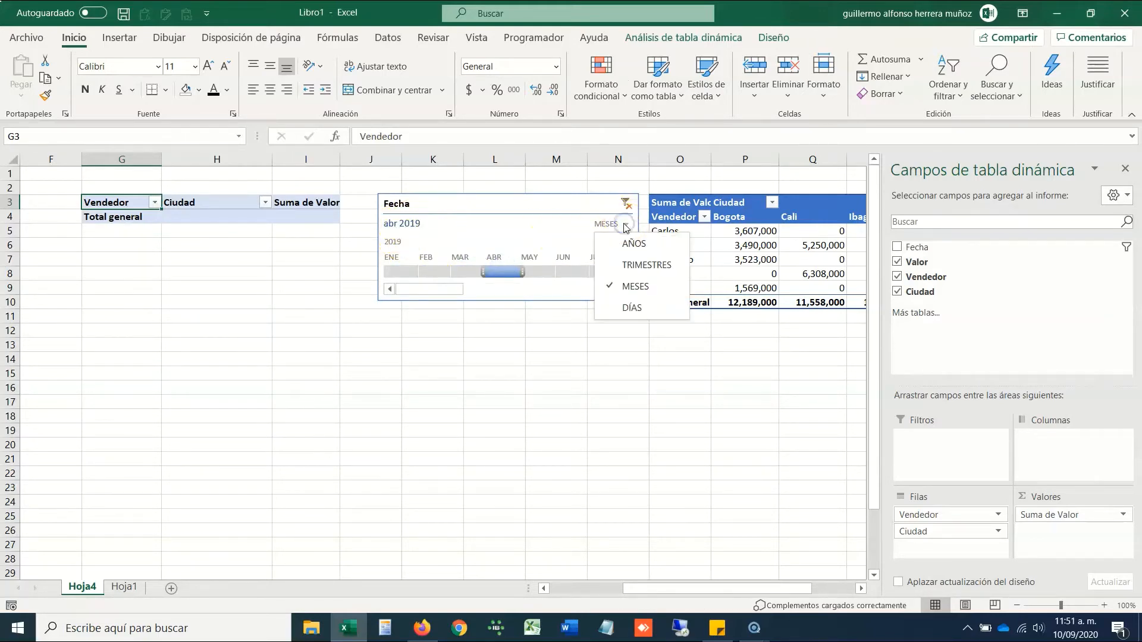
click(636, 264)
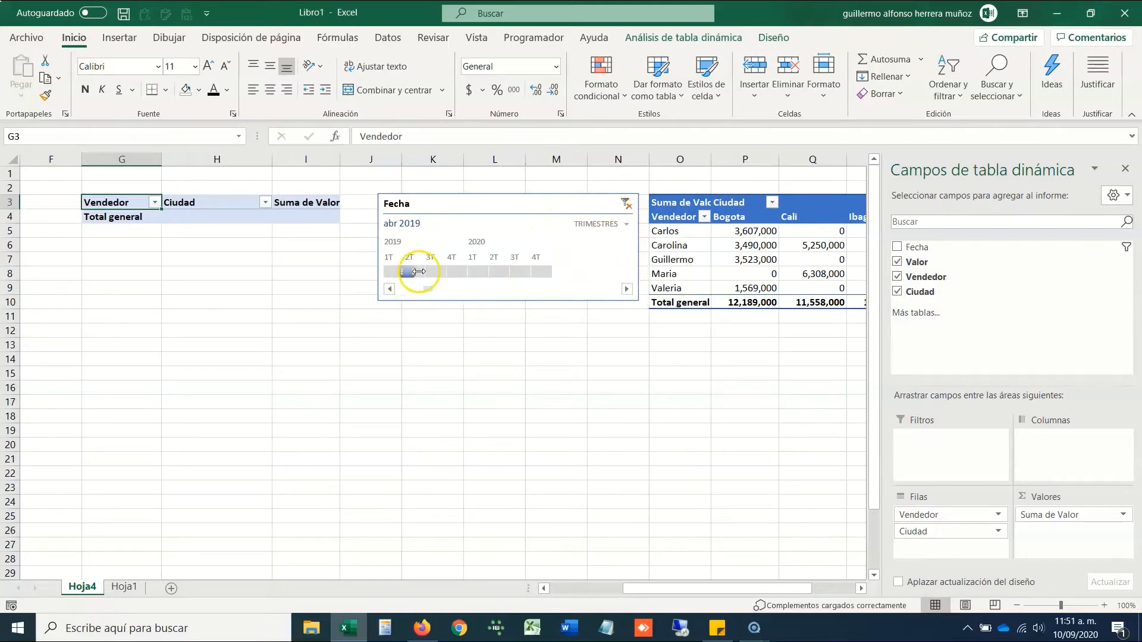
click(400, 272)
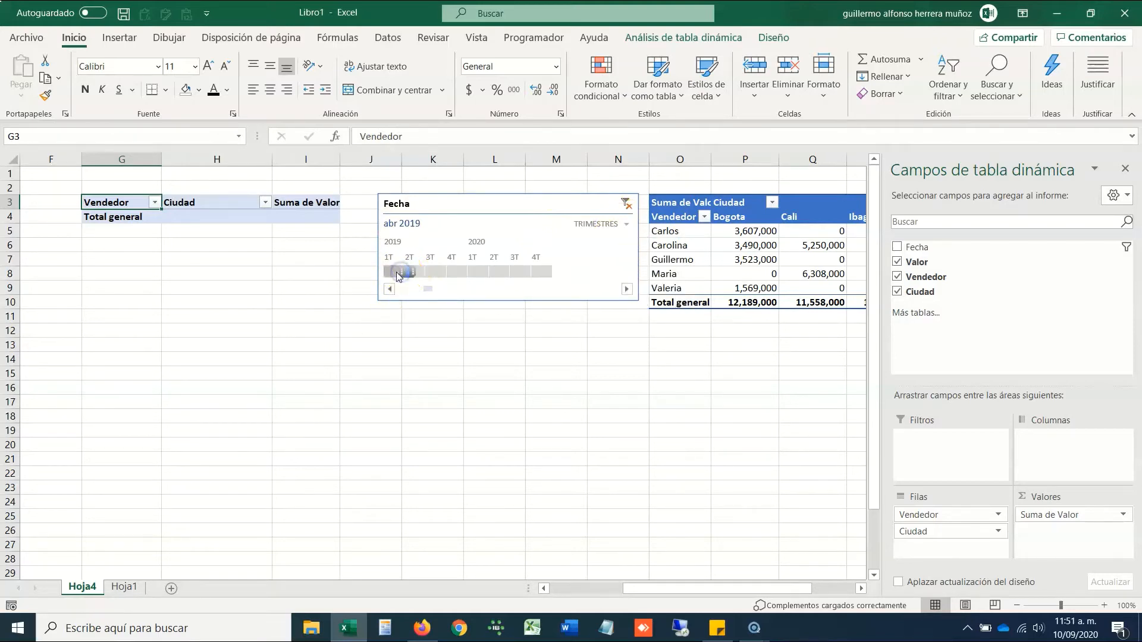
click(399, 273)
click(411, 272)
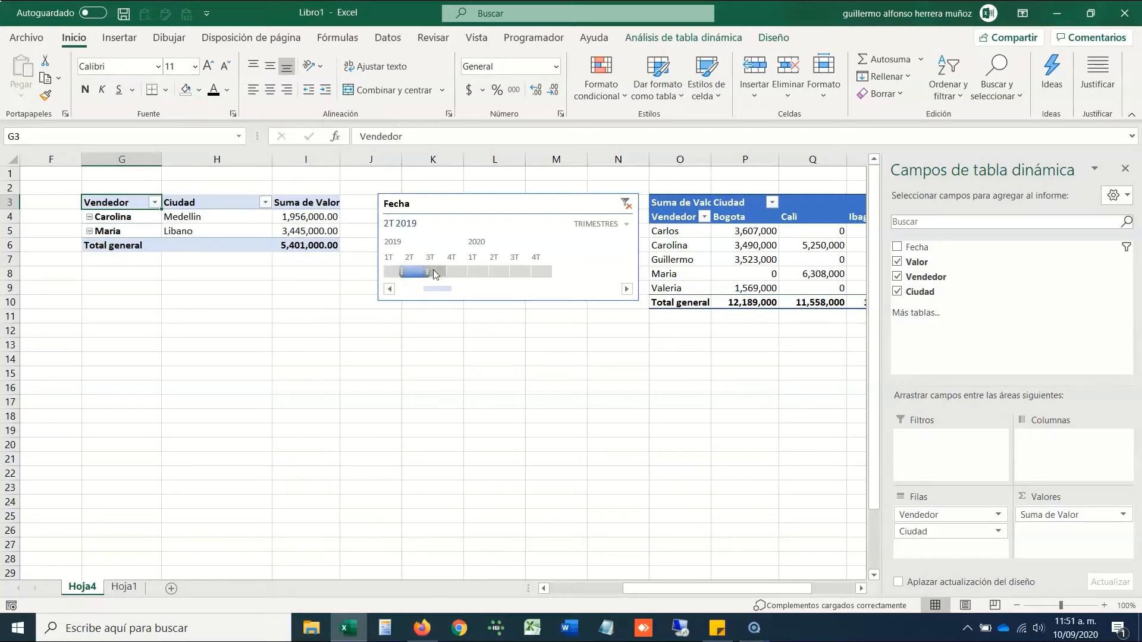
click(438, 273)
click(456, 275)
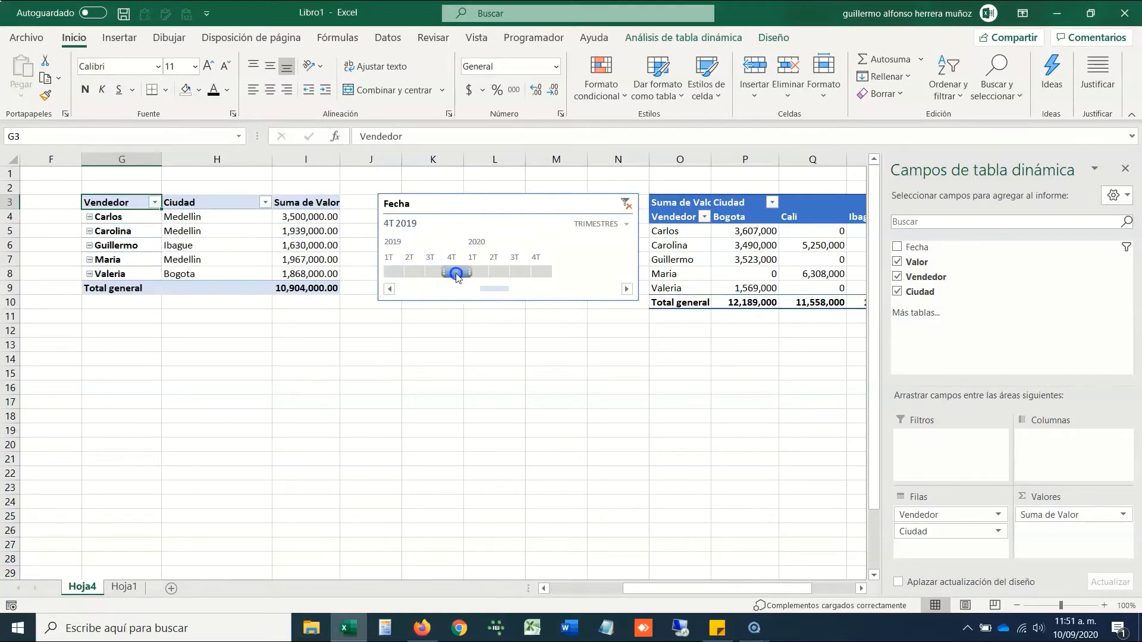
- Switch the Fecha timeline to years and filter the pivot table at G3 by 2019 and 2020 in turn, ending with 2020
click(624, 224)
click(618, 243)
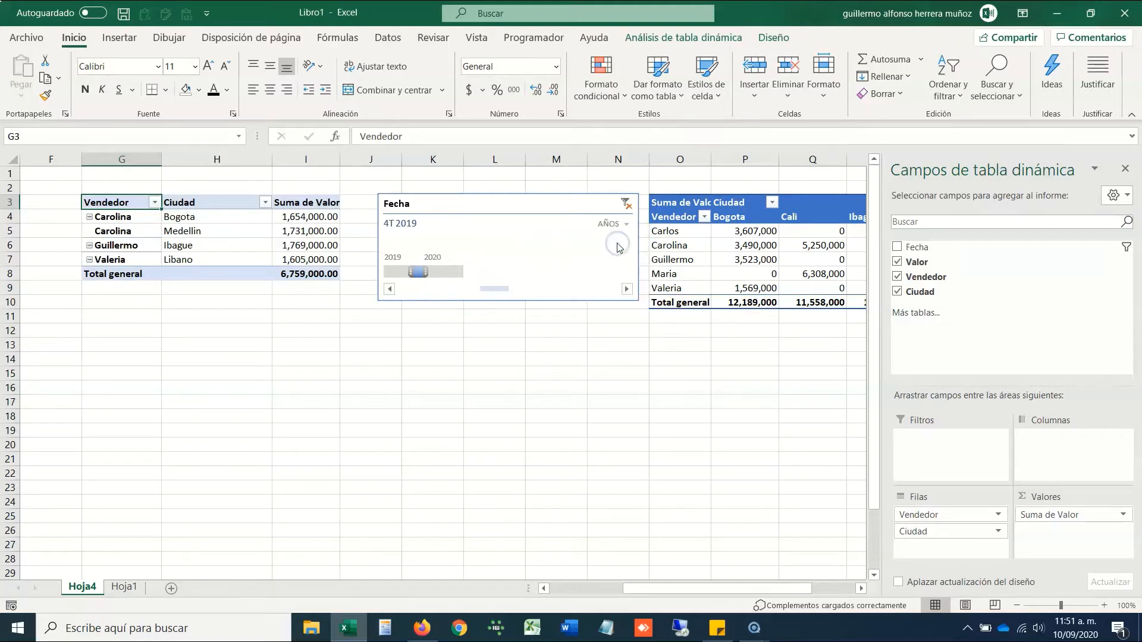
click(409, 273)
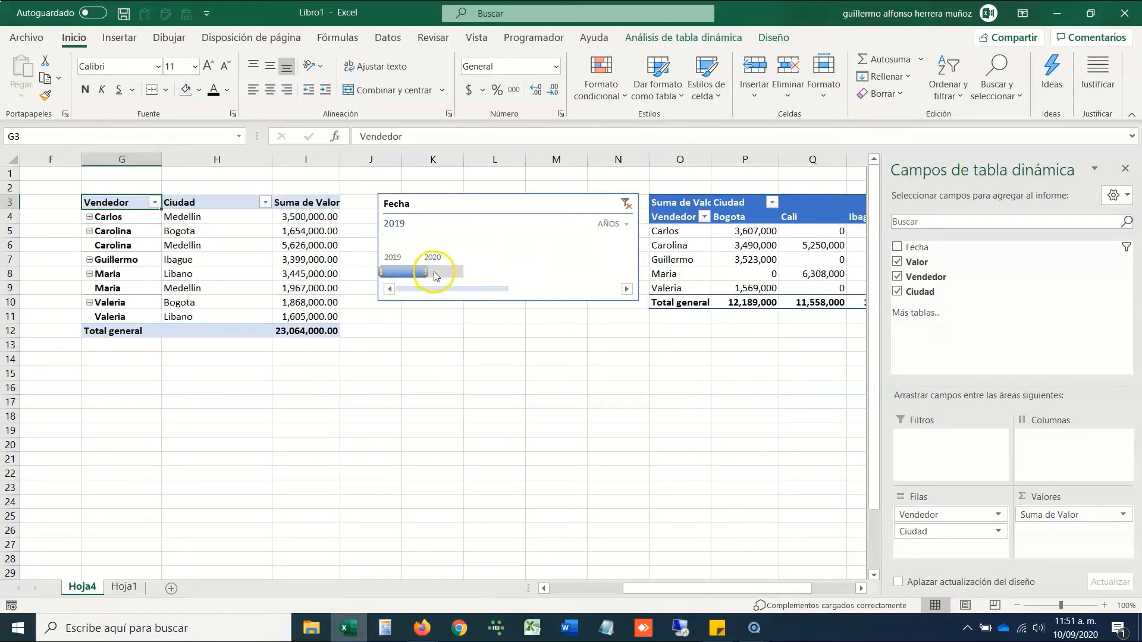
click(444, 272)
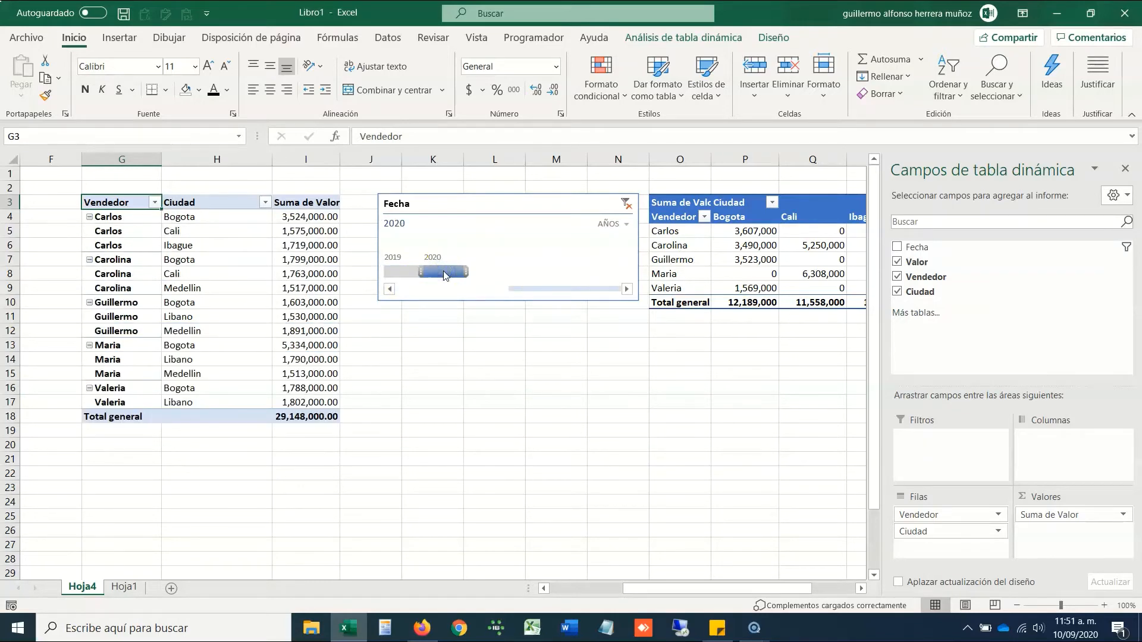
click(395, 274)
click(439, 272)
click(441, 342)
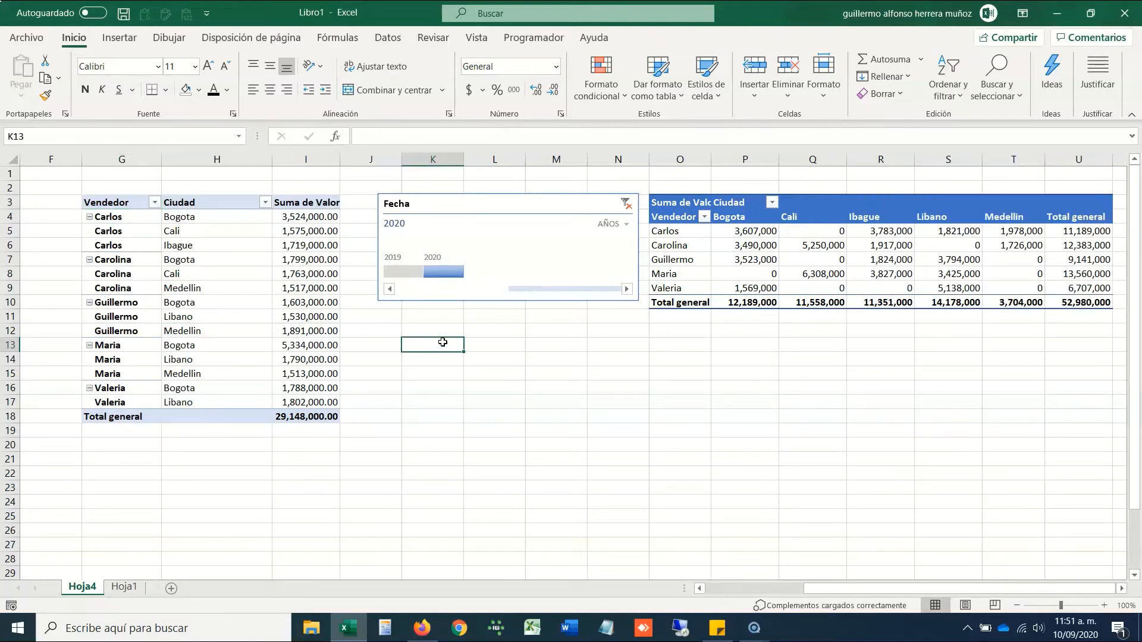
key(ctrl+Home)
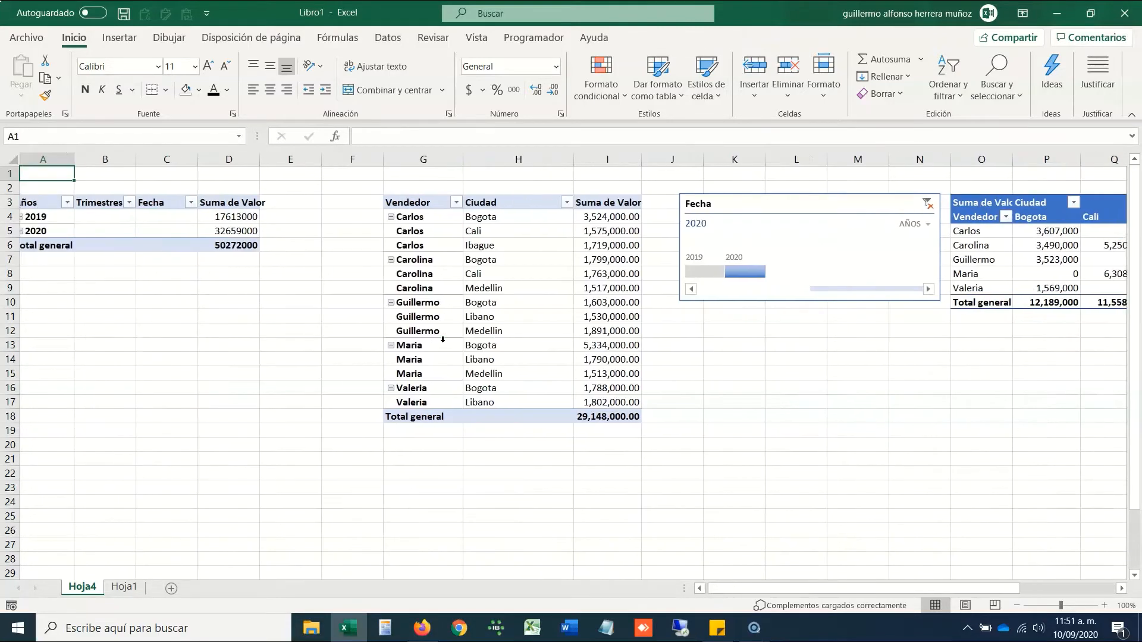
key(Down)
key(Down)
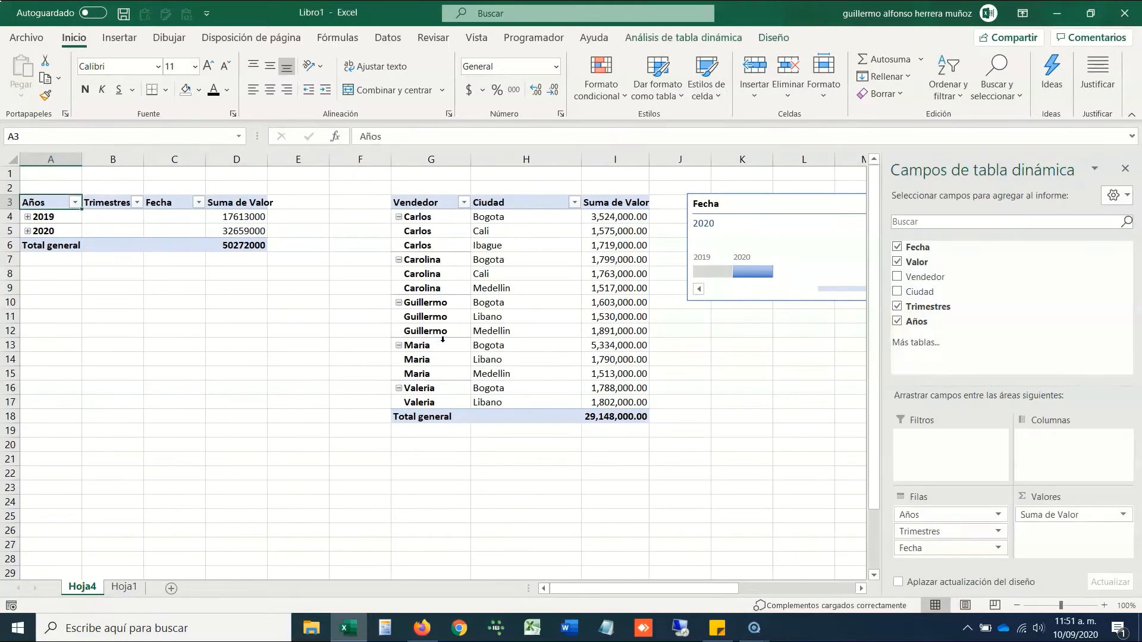
key(ctrl+Home)
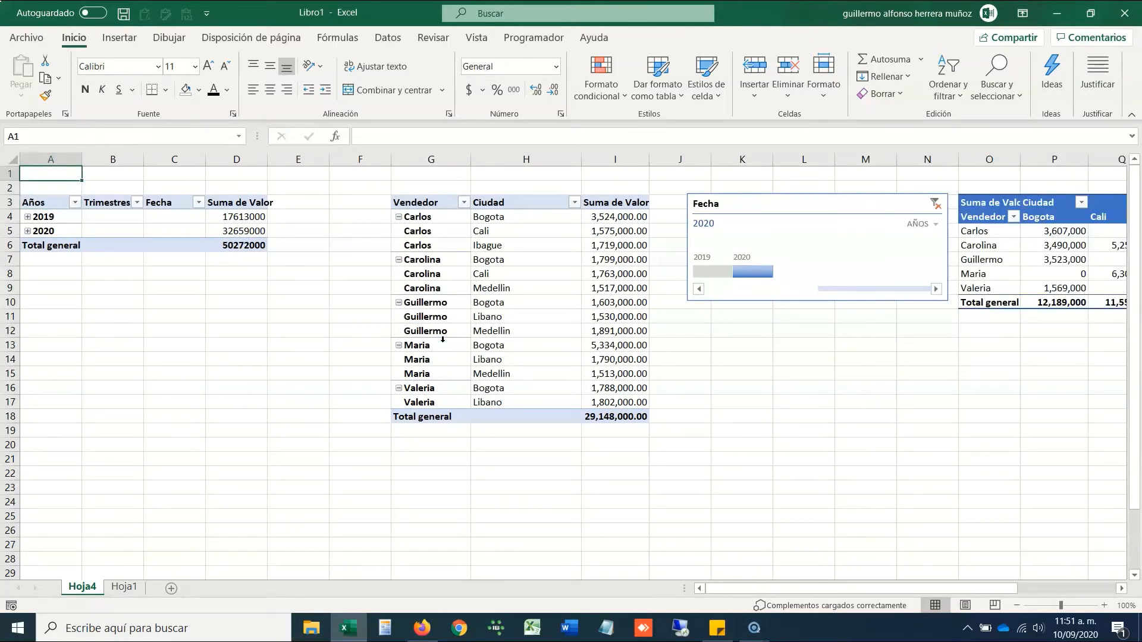
click(53, 204)
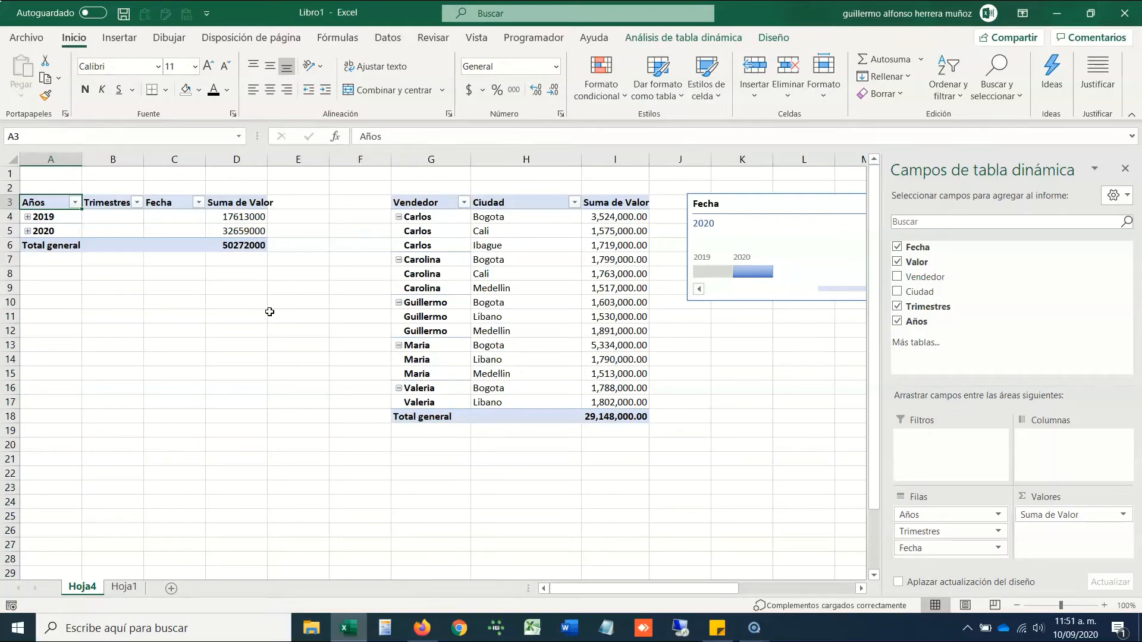
click(61, 216)
right_click(63, 217)
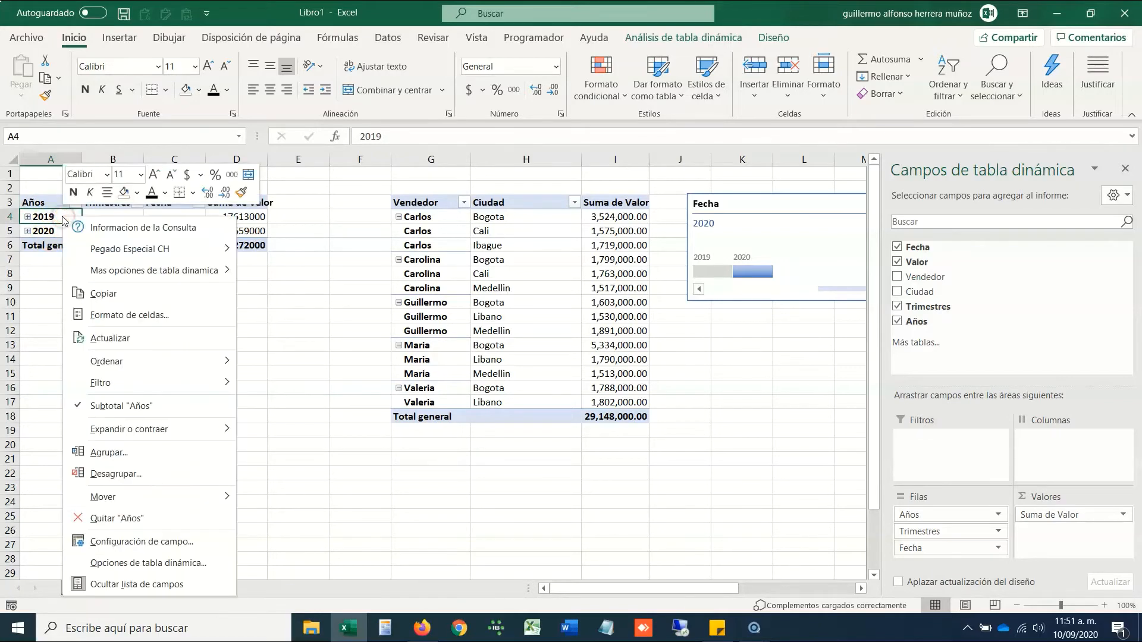
key(Escape)
click(38, 203)
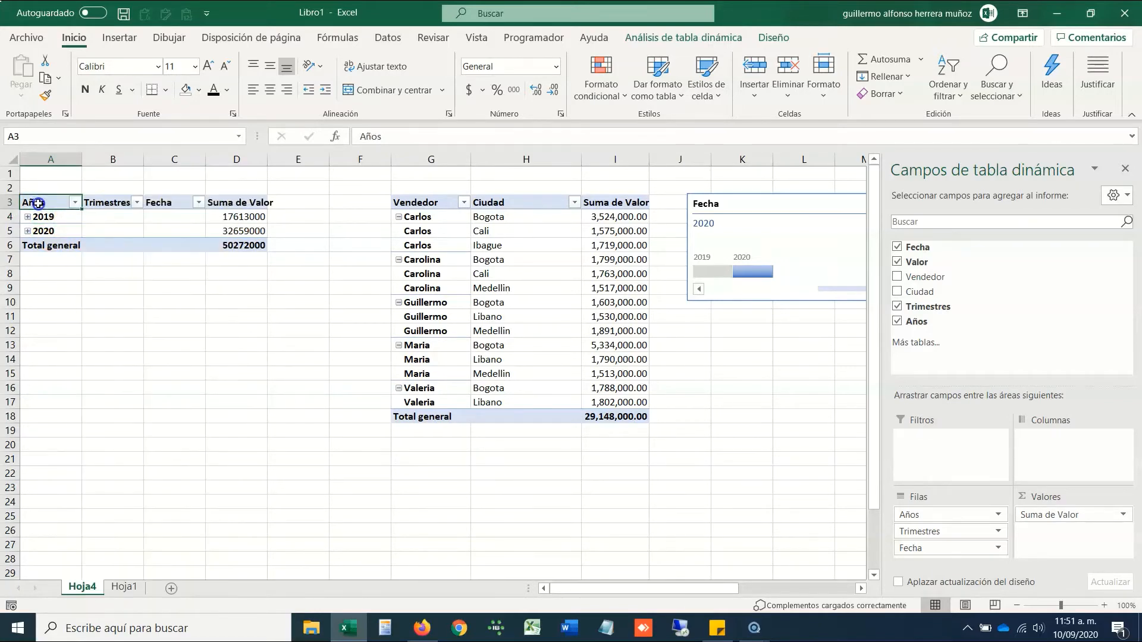
- Ungroup the years and quarters in the pivot table at A3 so it lists individual dates
click(68, 217)
right_click(69, 217)
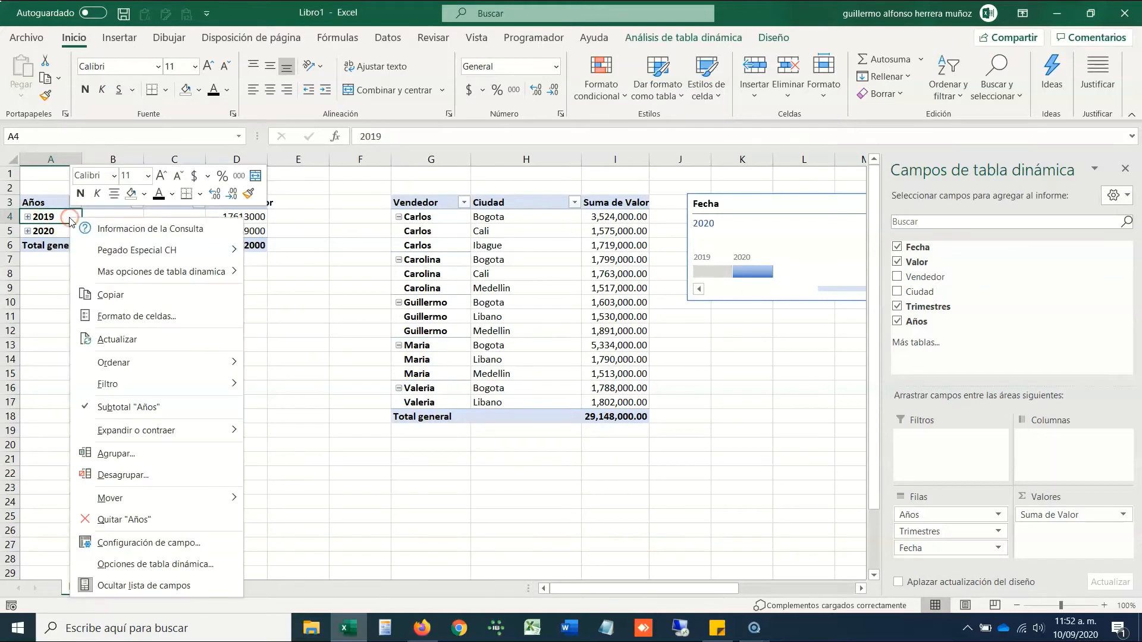
click(148, 475)
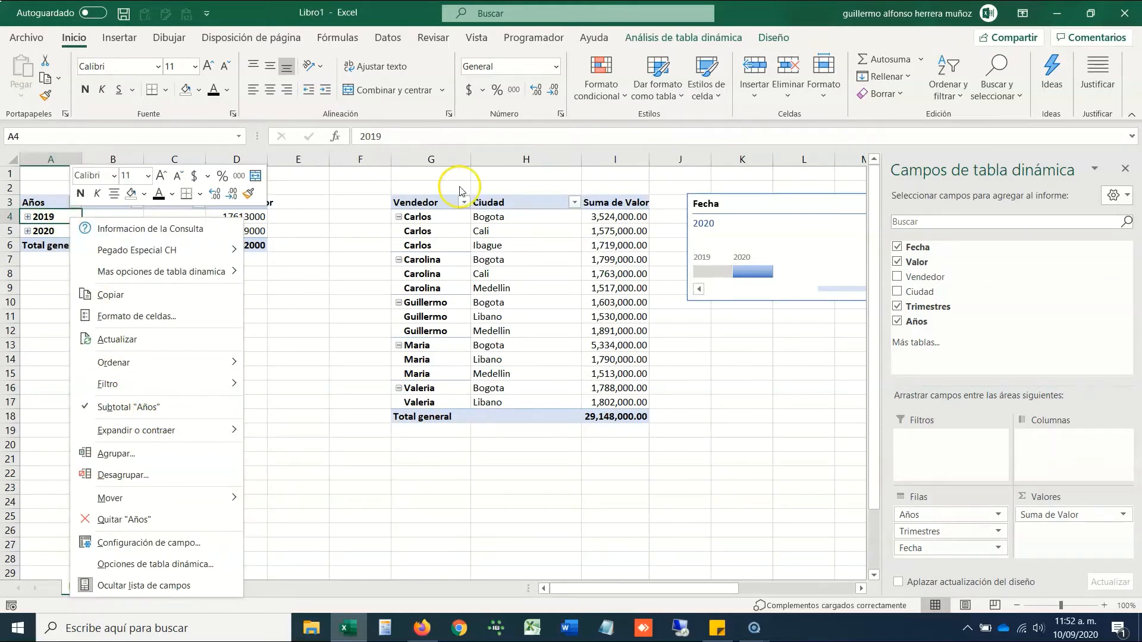
click(724, 38)
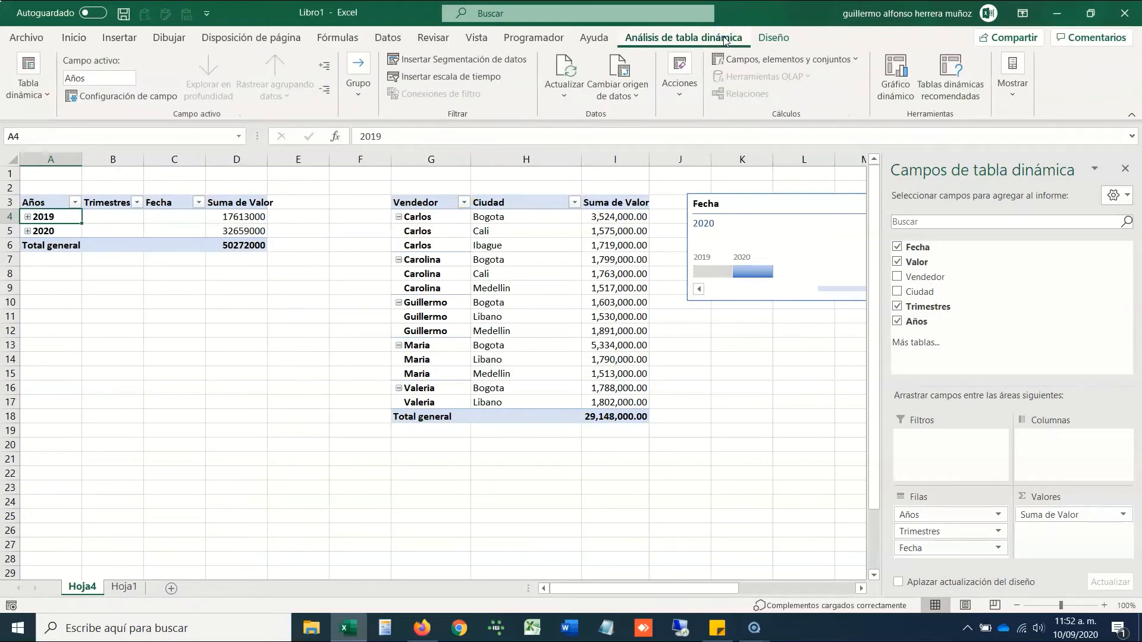
click(654, 43)
click(359, 96)
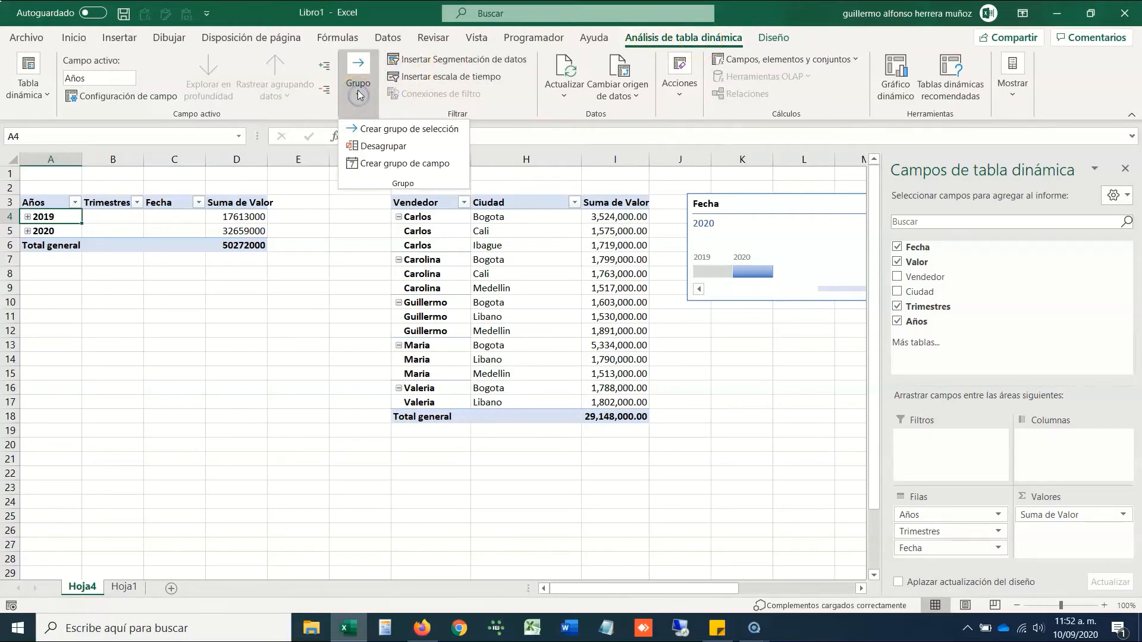
click(380, 147)
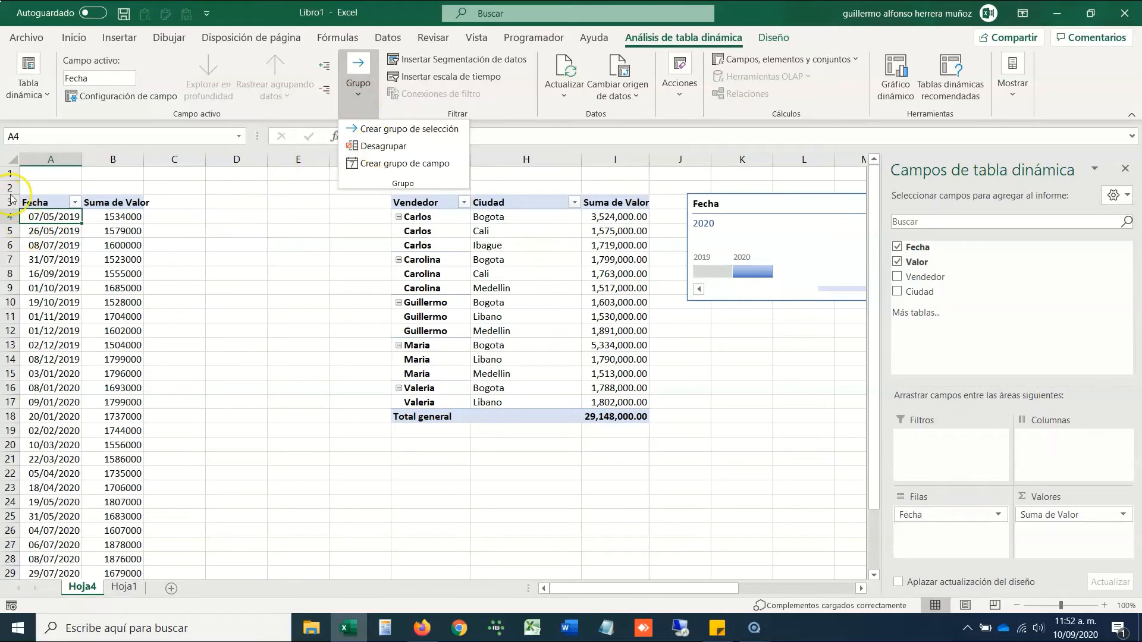
- Widen column A and format column B as numbers with thousands separators and two decimals
click(79, 158)
drag(79, 157, 99, 158)
click(117, 156)
key(ctrl+shift+1)
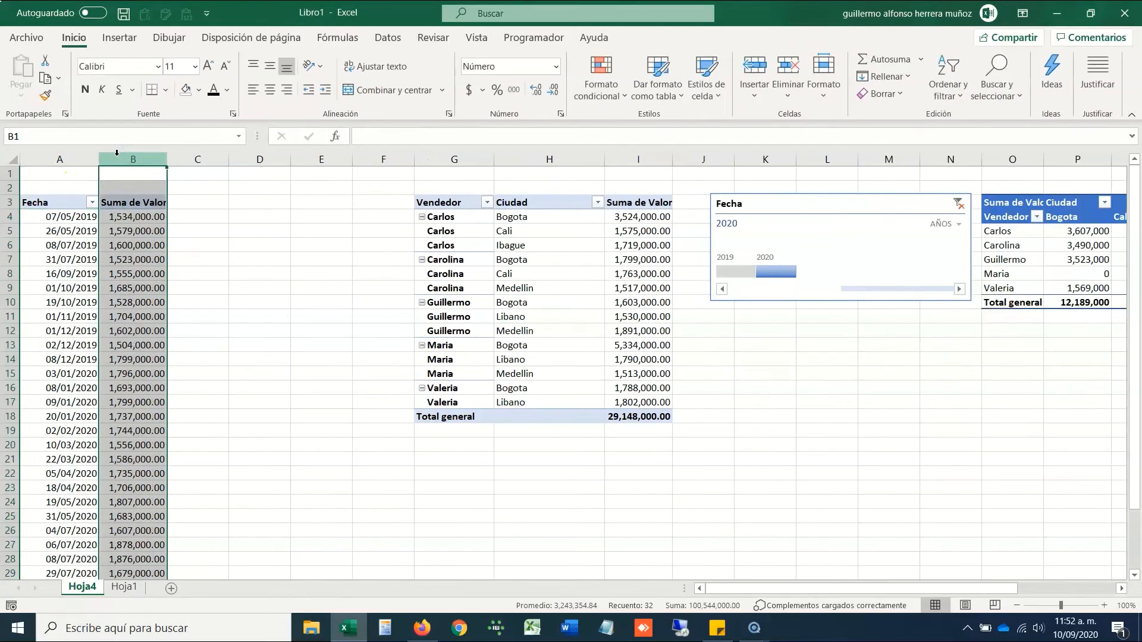
key(ctrl+Down)
key(Down)
key(Left)
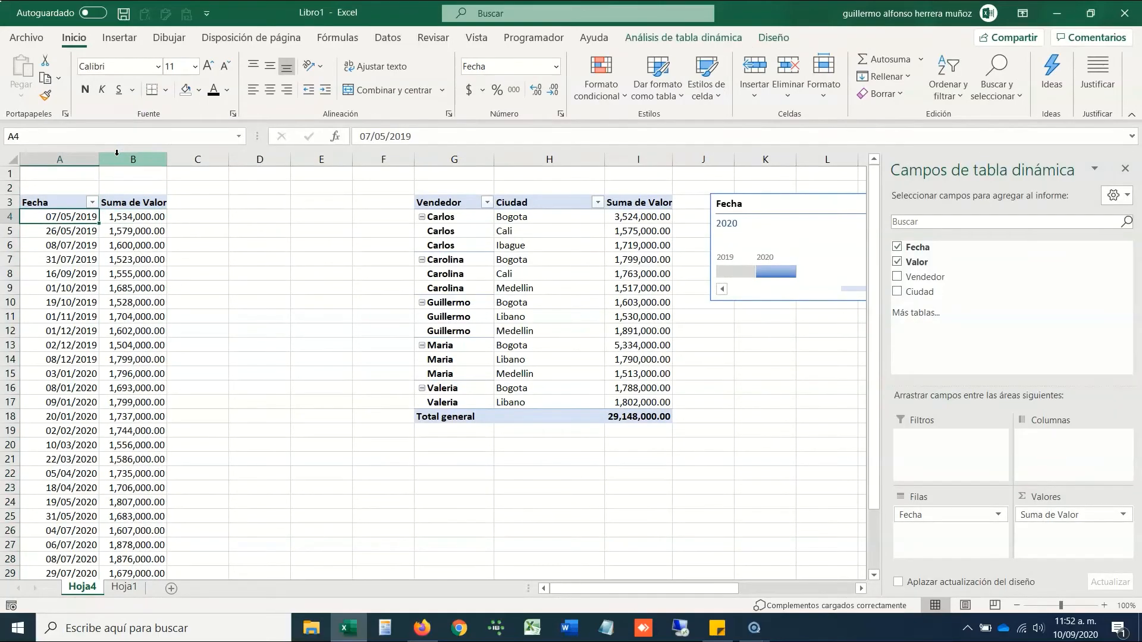
- Look at the source table's Fecha column on sheet Hoja1 and return to sheet Hoja4
key(ctrl+Page_Down)
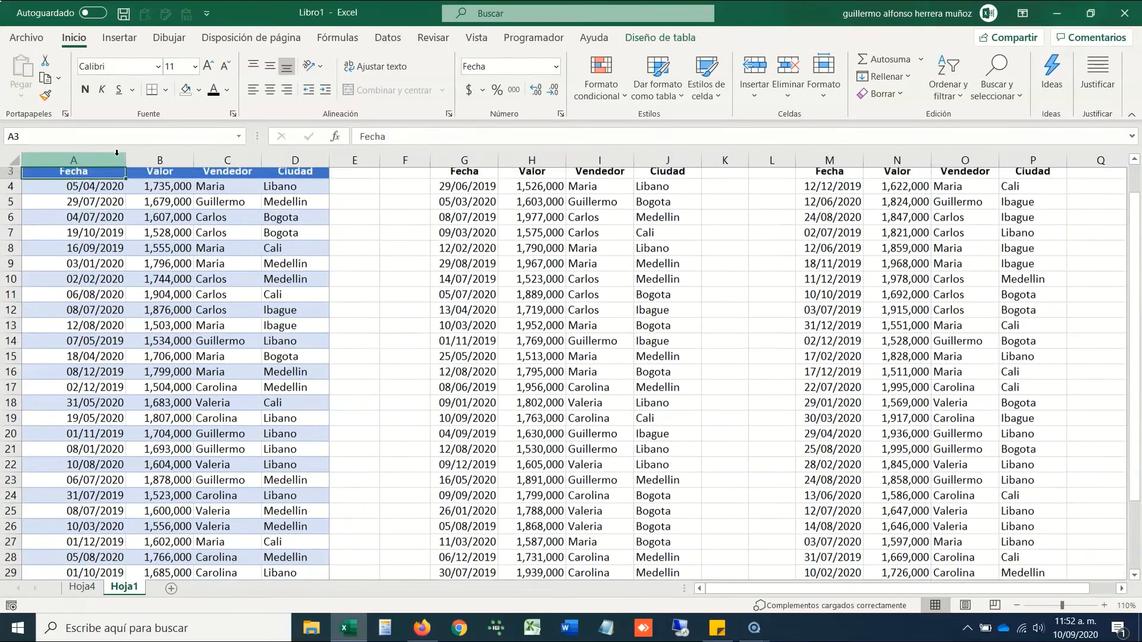
key(Up)
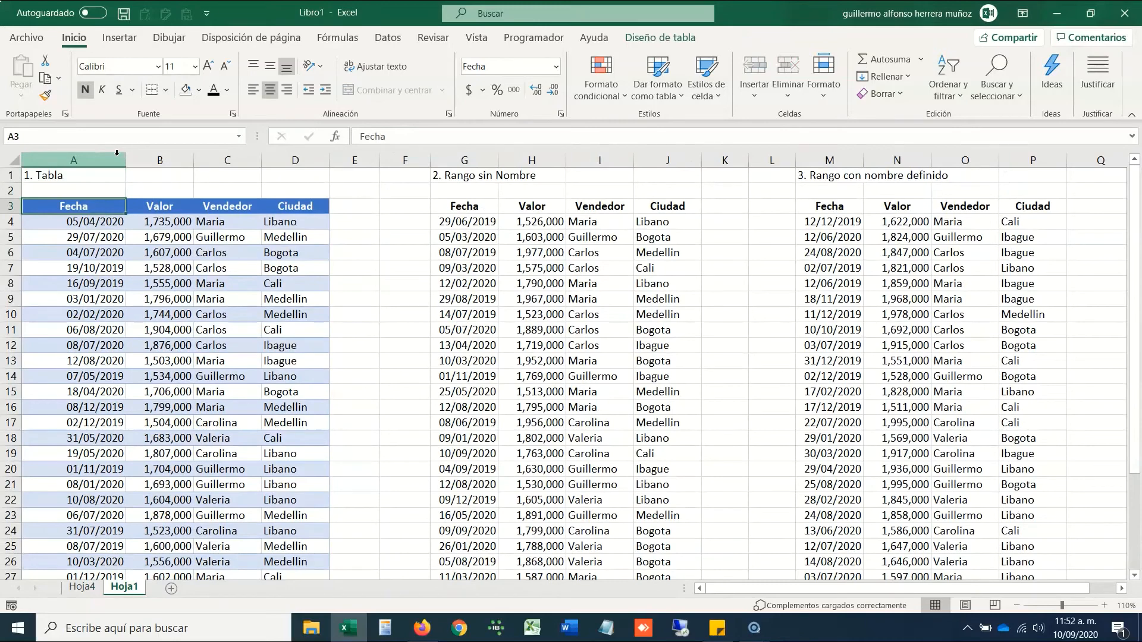
key(ctrl+Page_Up)
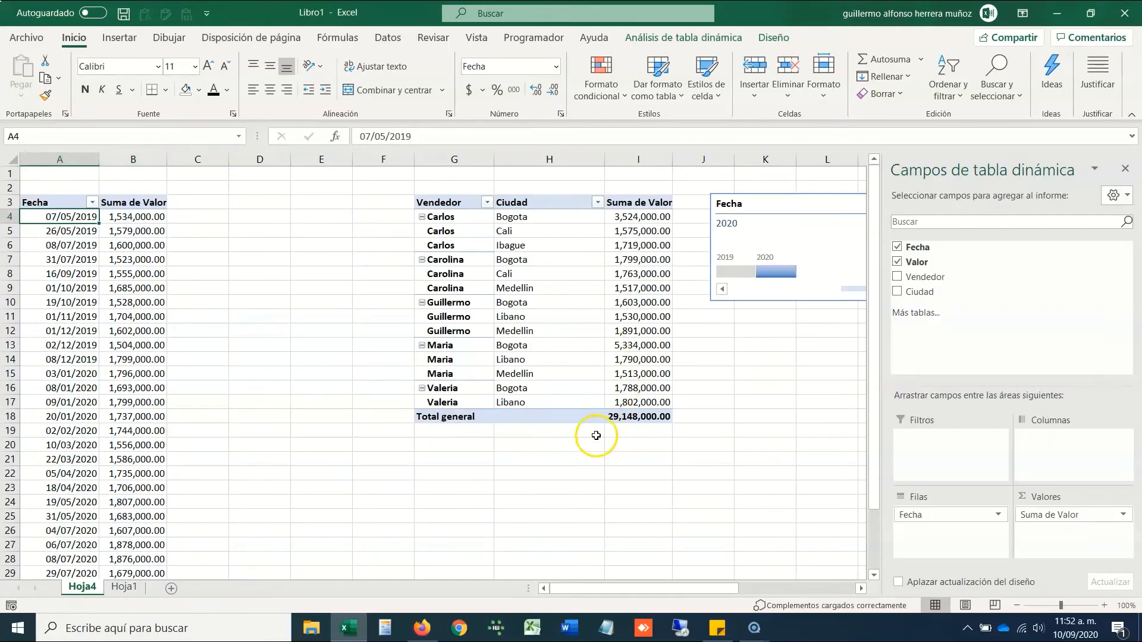
- Zoom the sheet to 110% and give column A's dates the custom format dd mm yyyy
click(1105, 606)
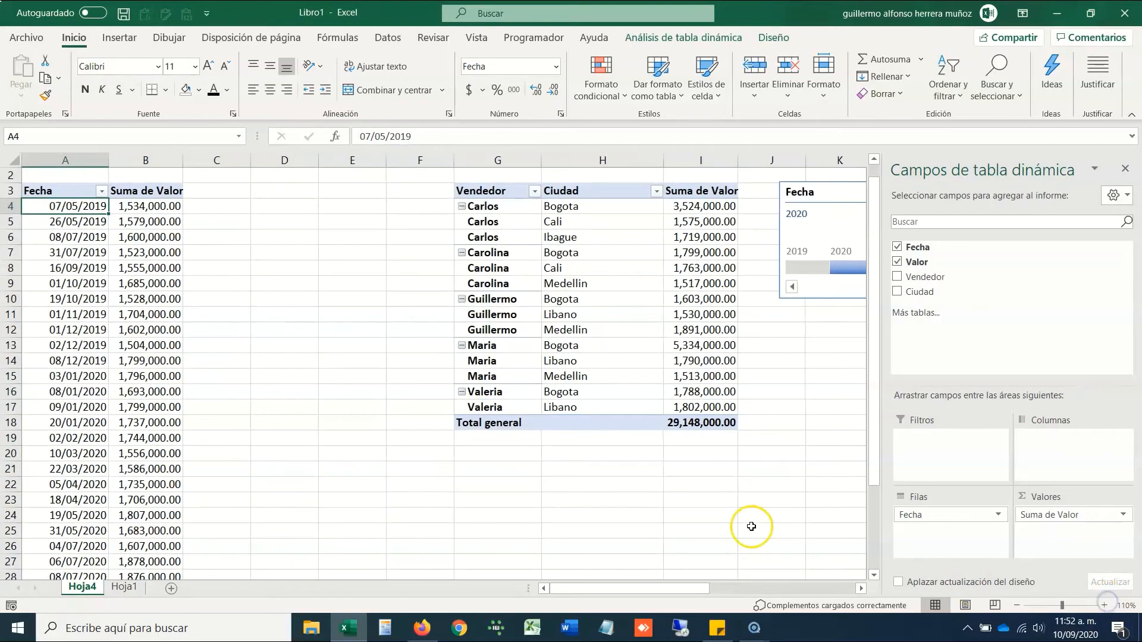
key(ctrl+Home)
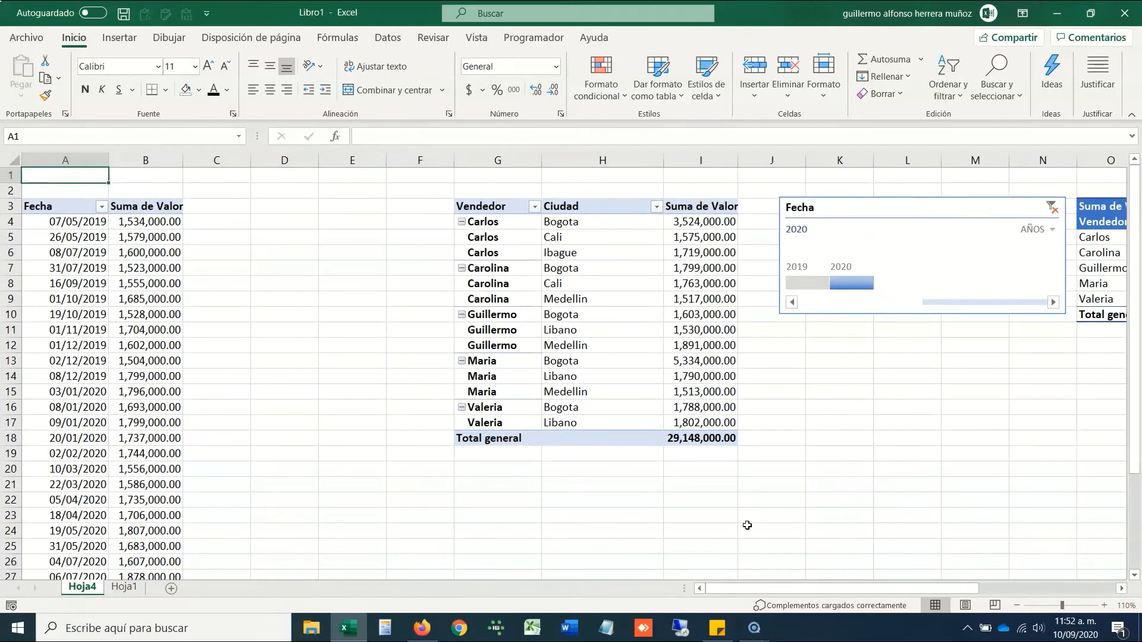
key(Down)
key(Down)
key(Down)
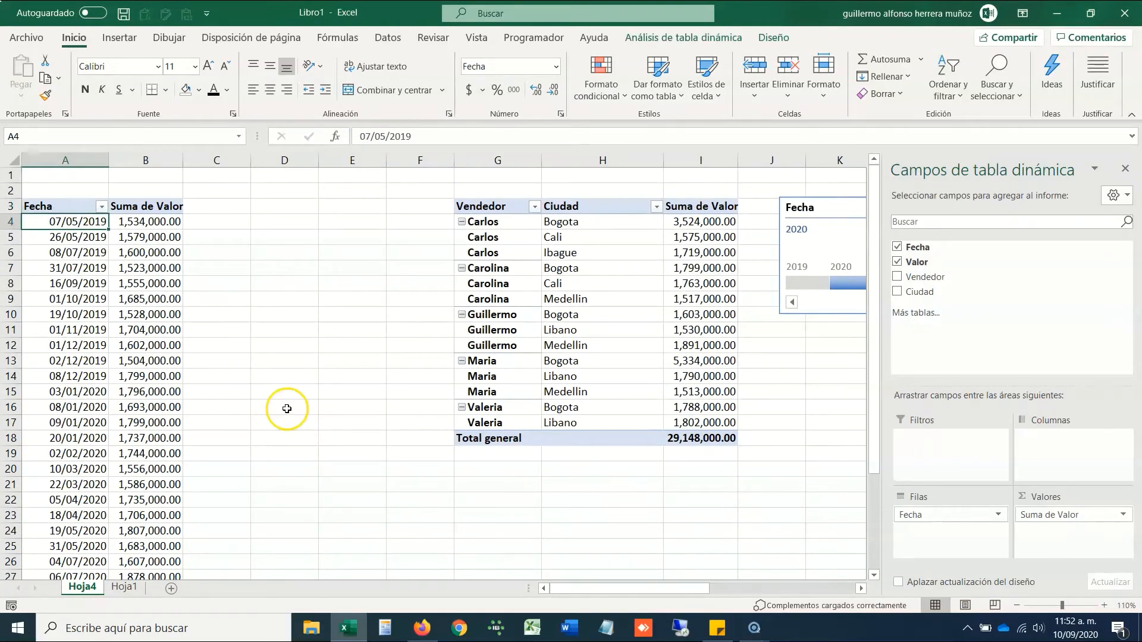
key(ctrl+space)
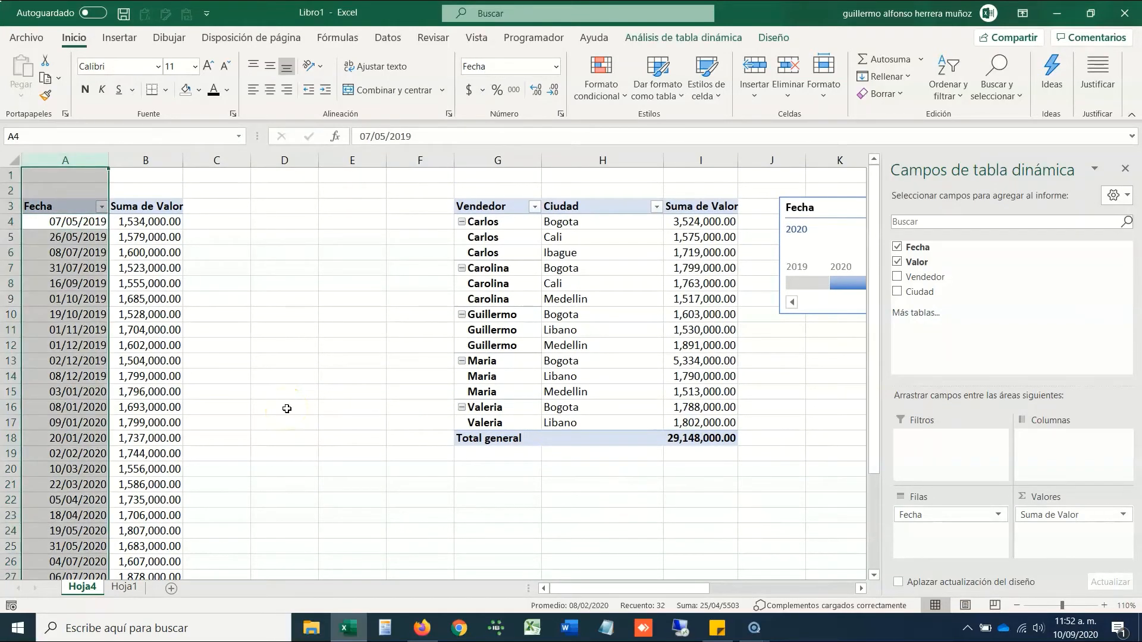
key(ctrl+1)
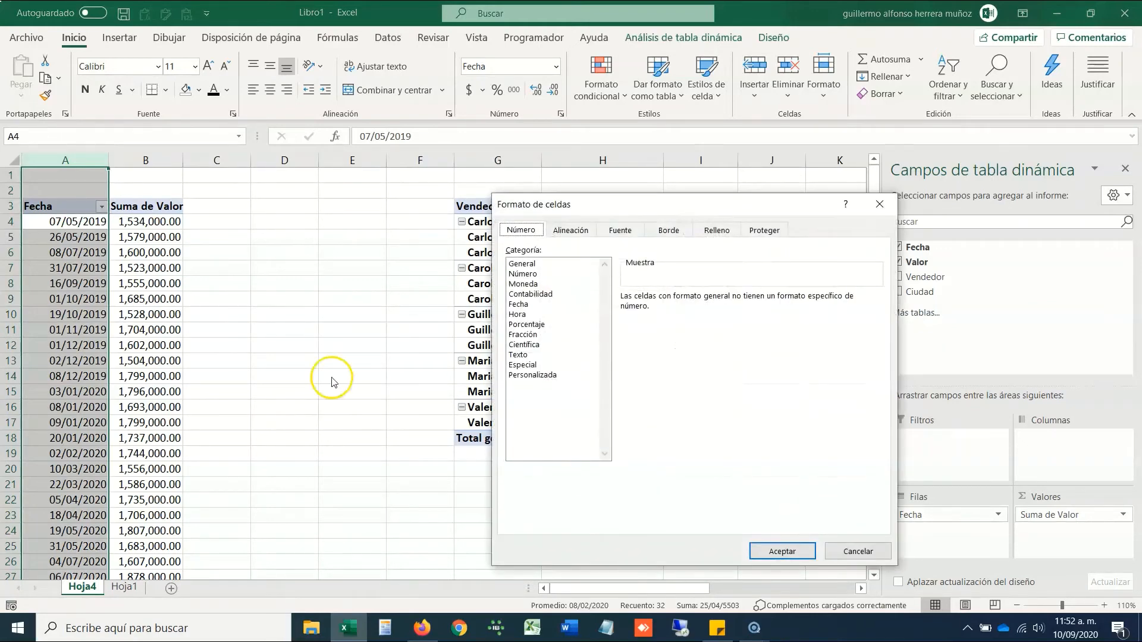
click(538, 305)
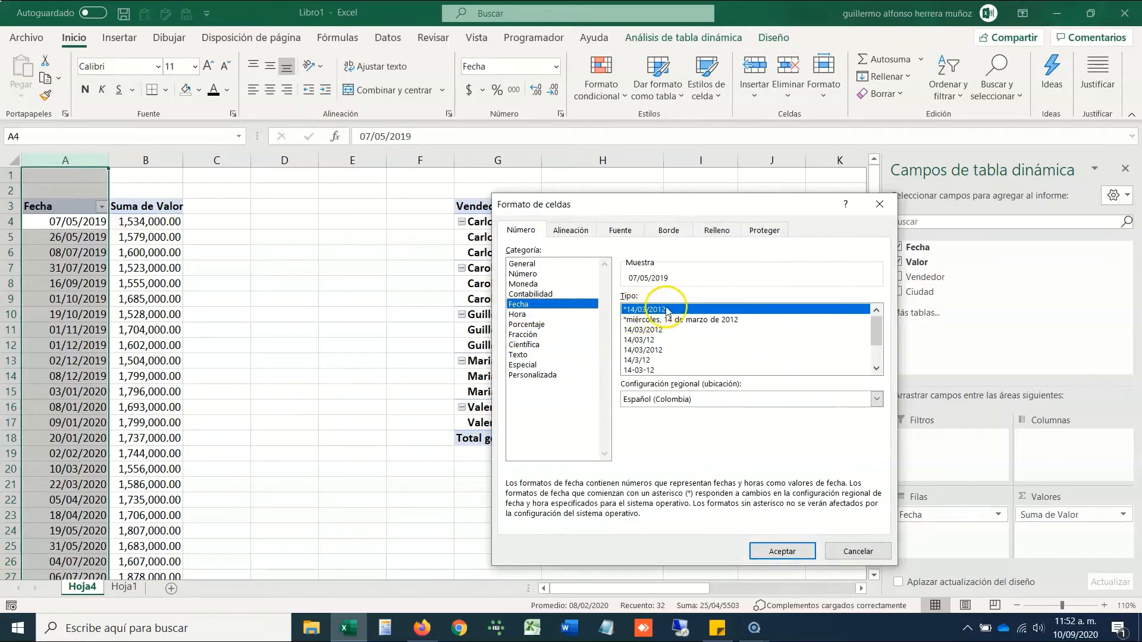
click(539, 375)
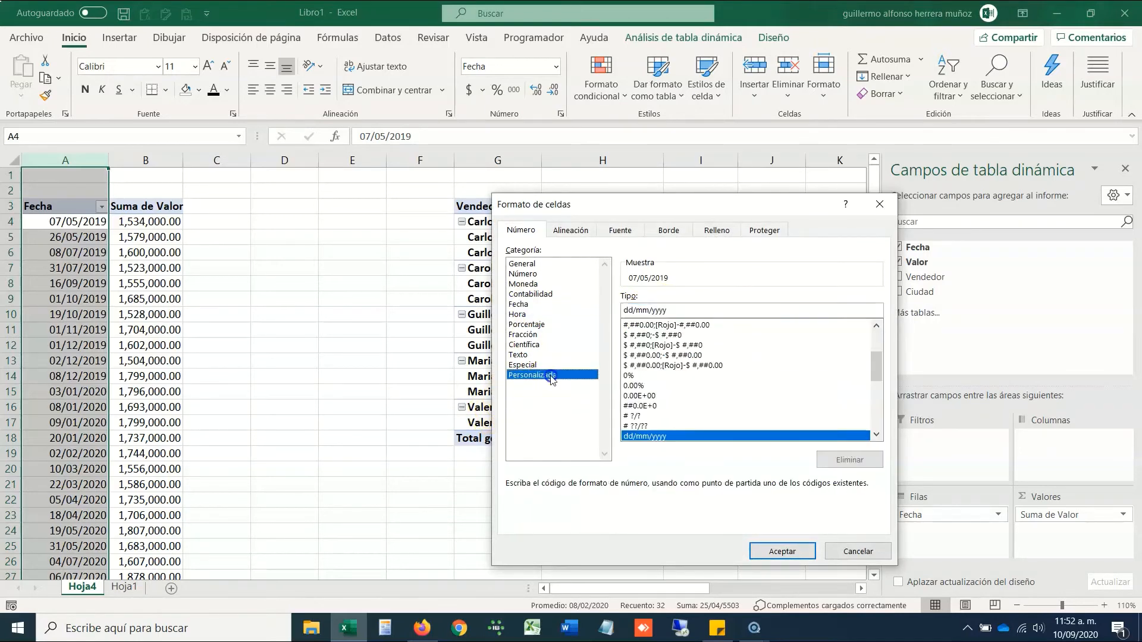
click(635, 310)
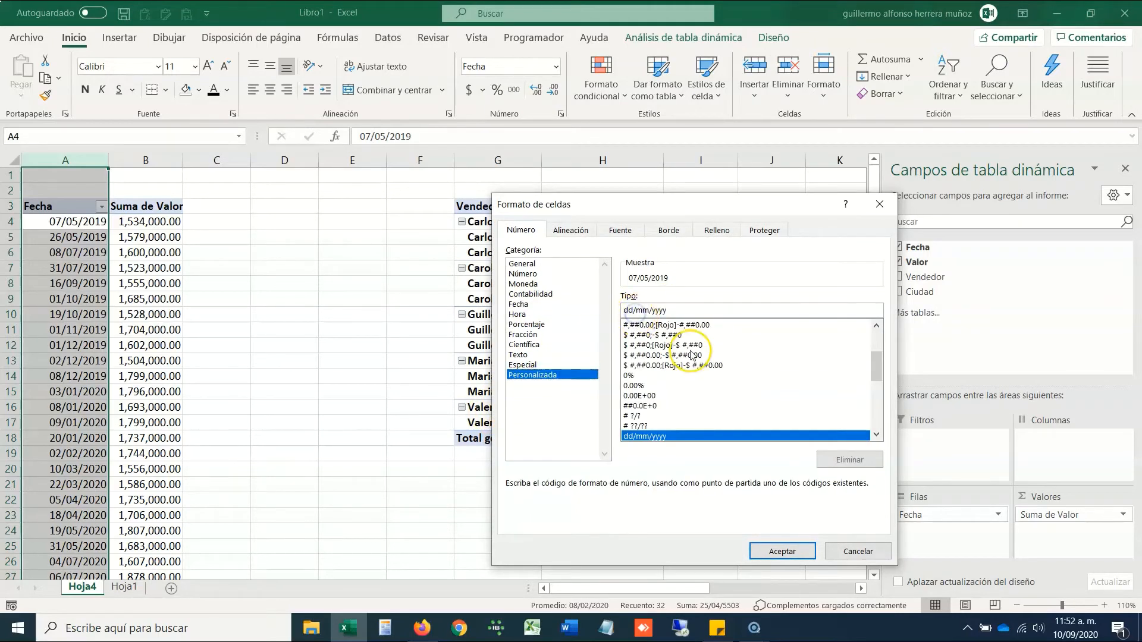
key(BackSpace)
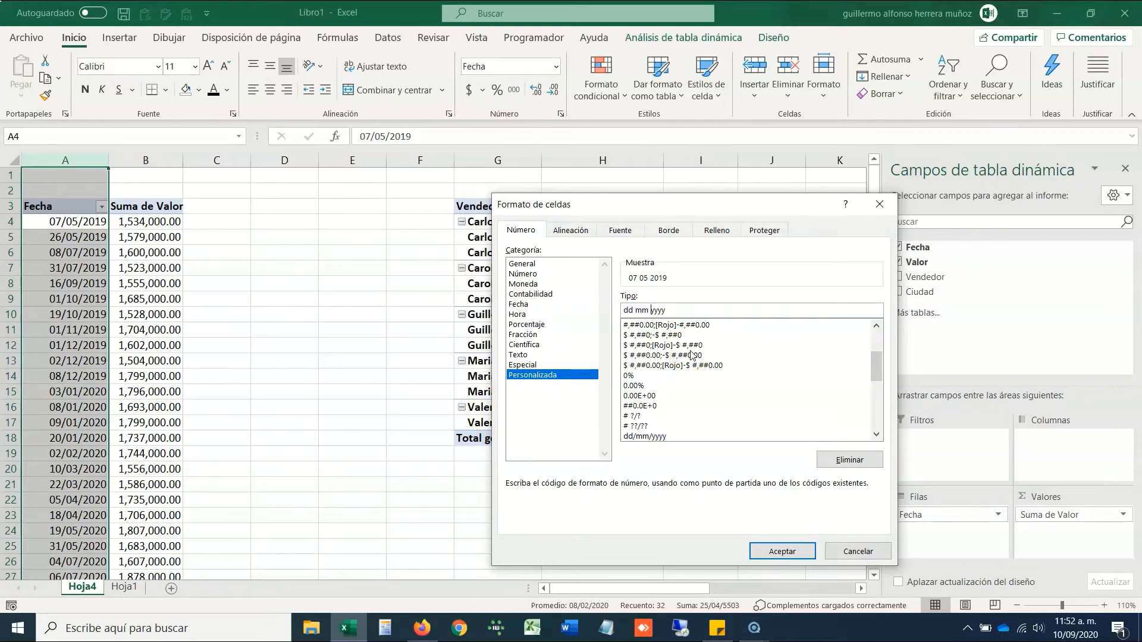
click(763, 550)
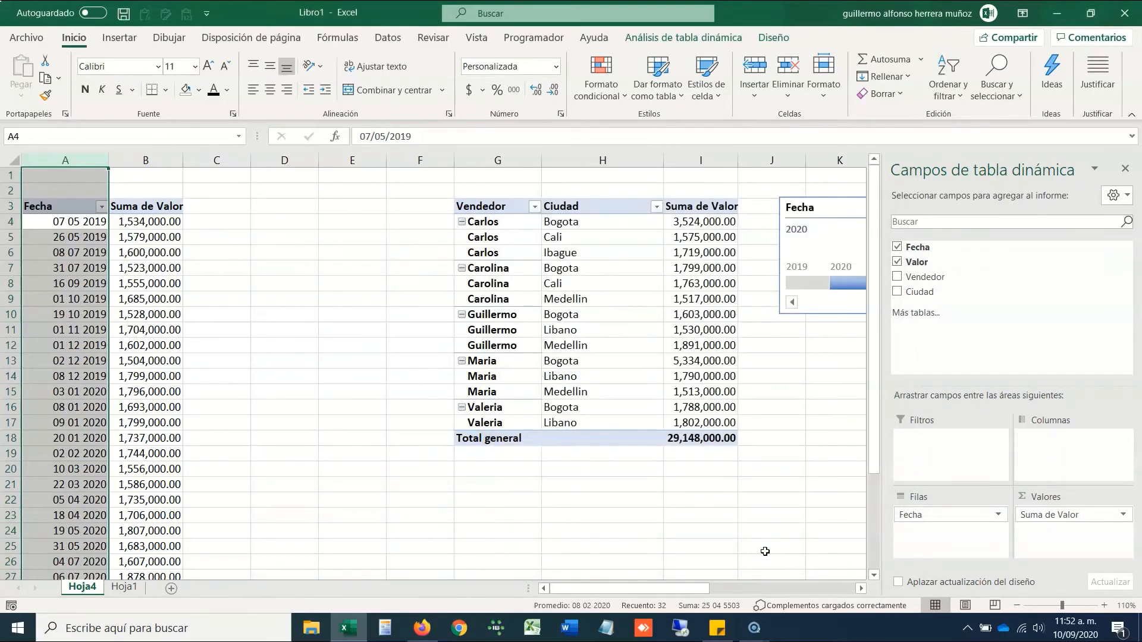
- Change column A's custom date format to dd mmm yyyy to abbreviate the month names
key(ctrl+1)
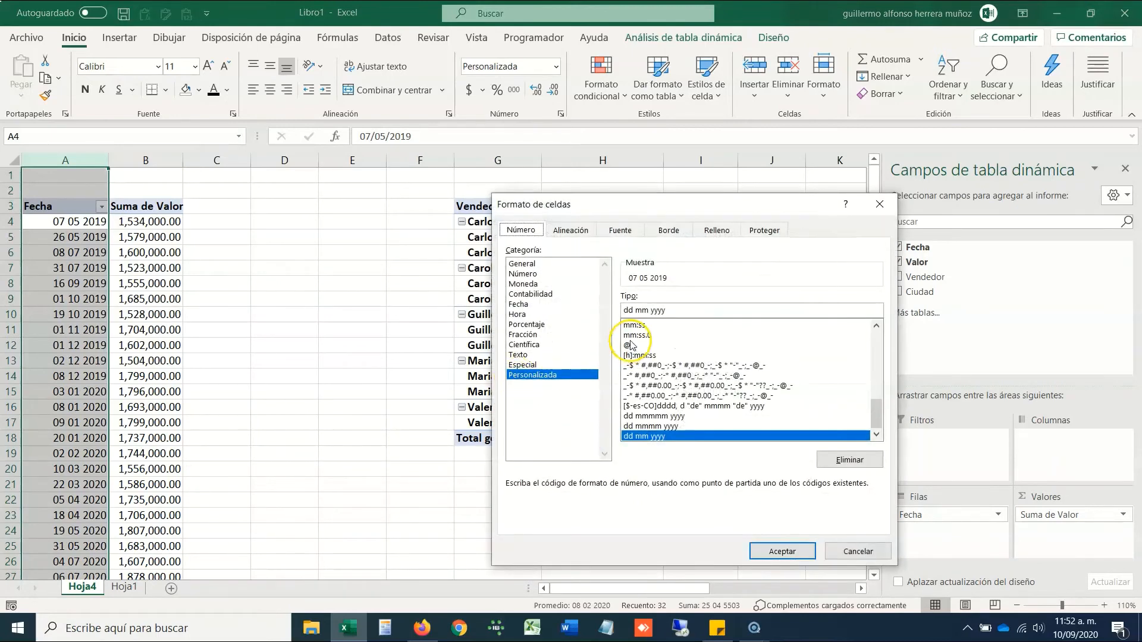
click(647, 310)
text(M)
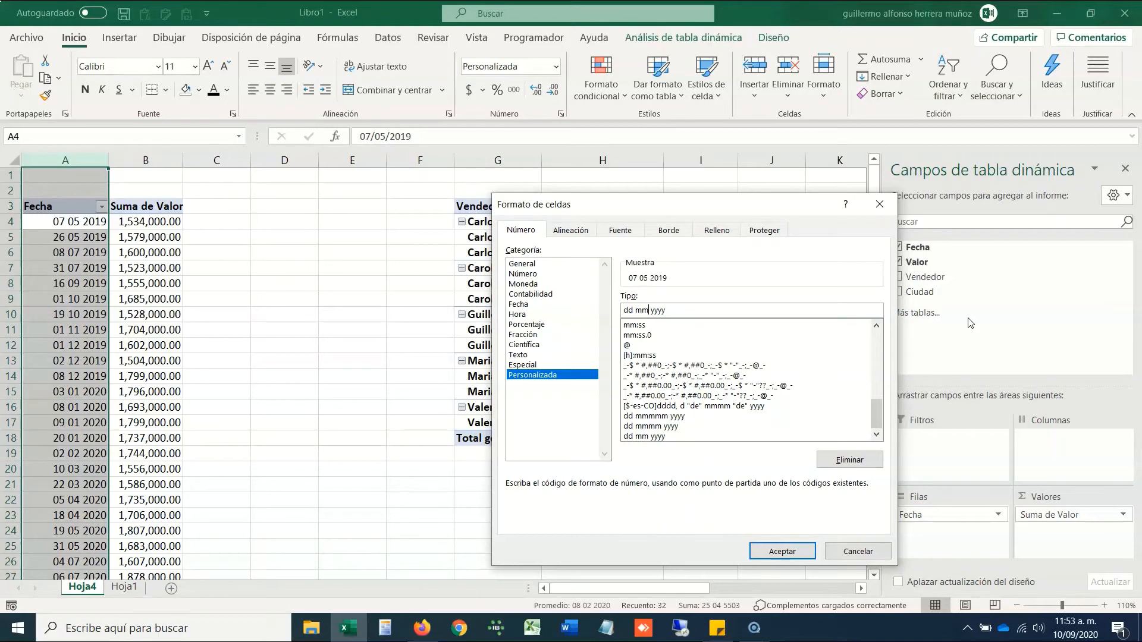
click(800, 550)
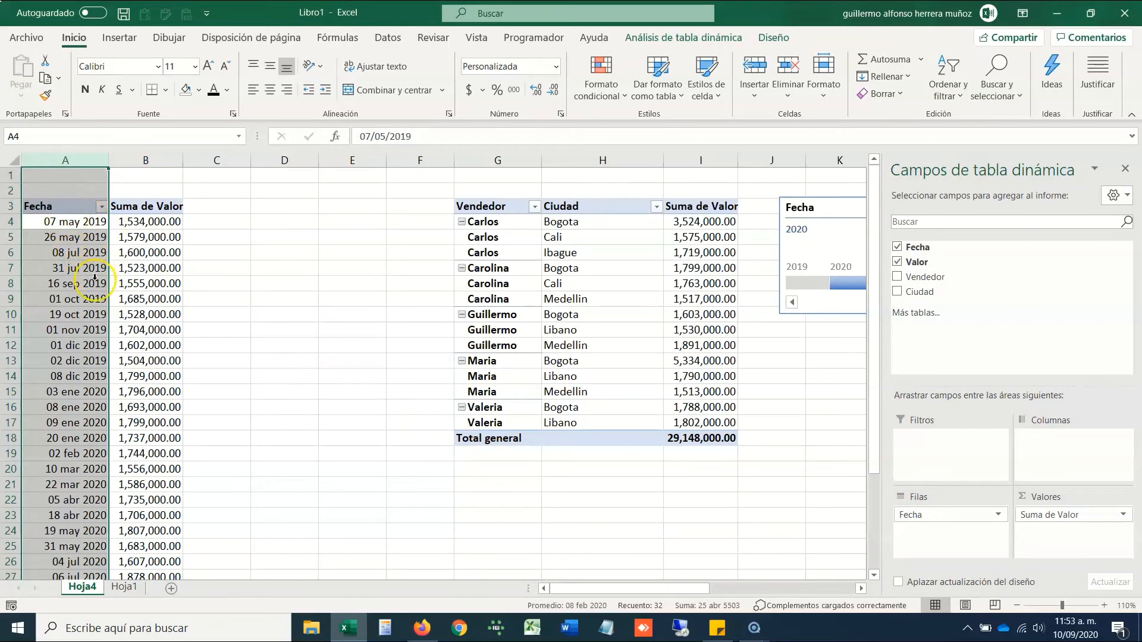
- Set column A's custom date format to dd mmmm yyyy and autofit the column width
key(ctrl+1)
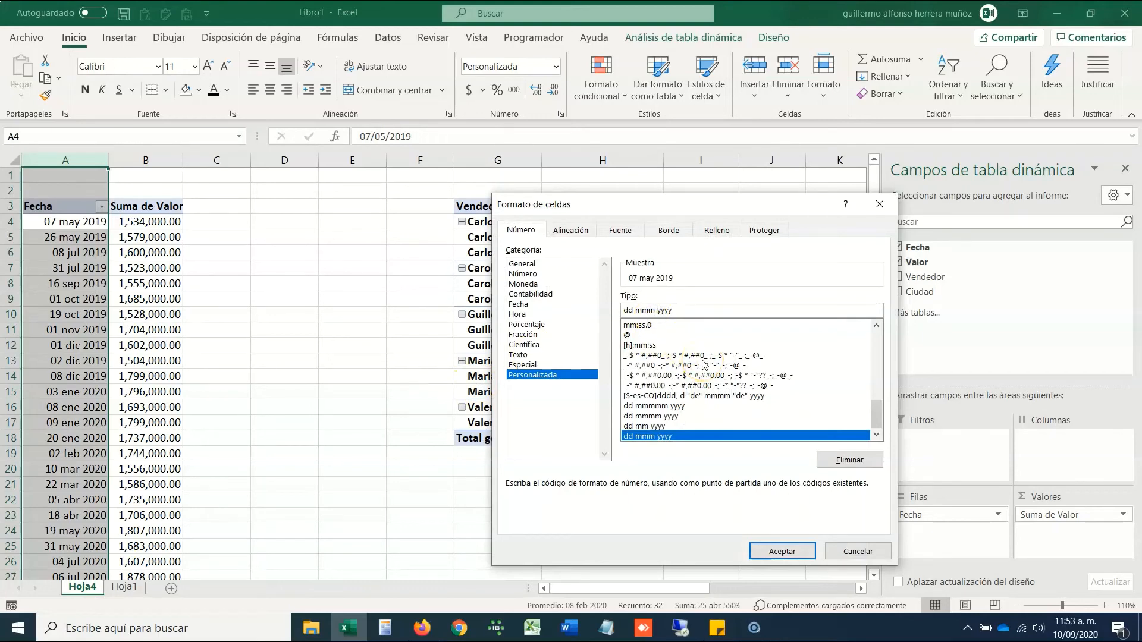
text(m)
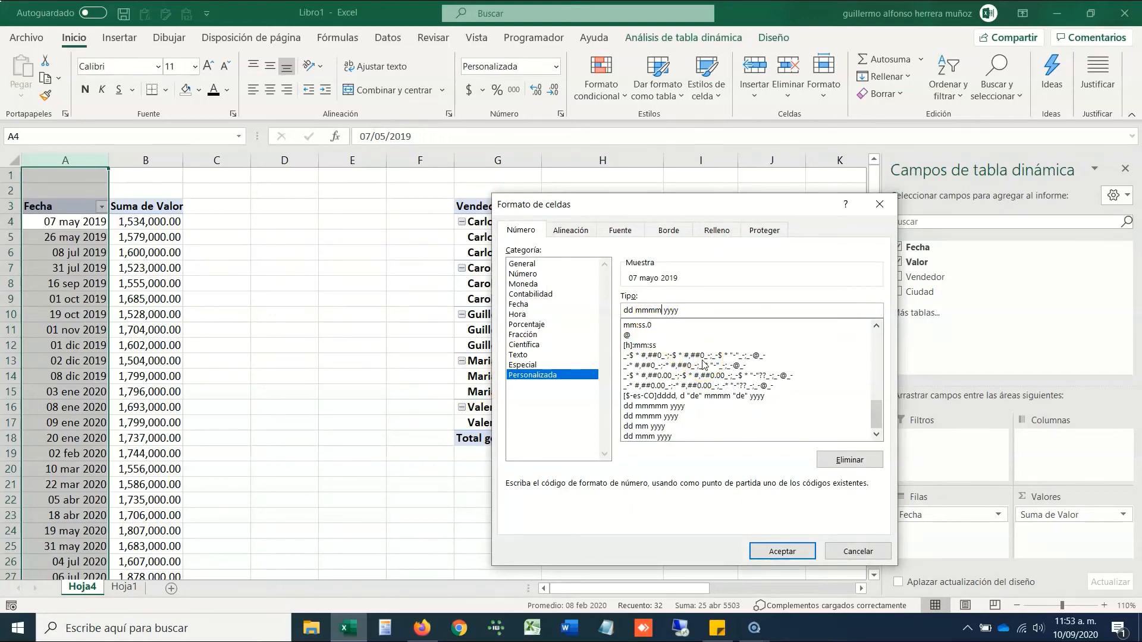
click(779, 550)
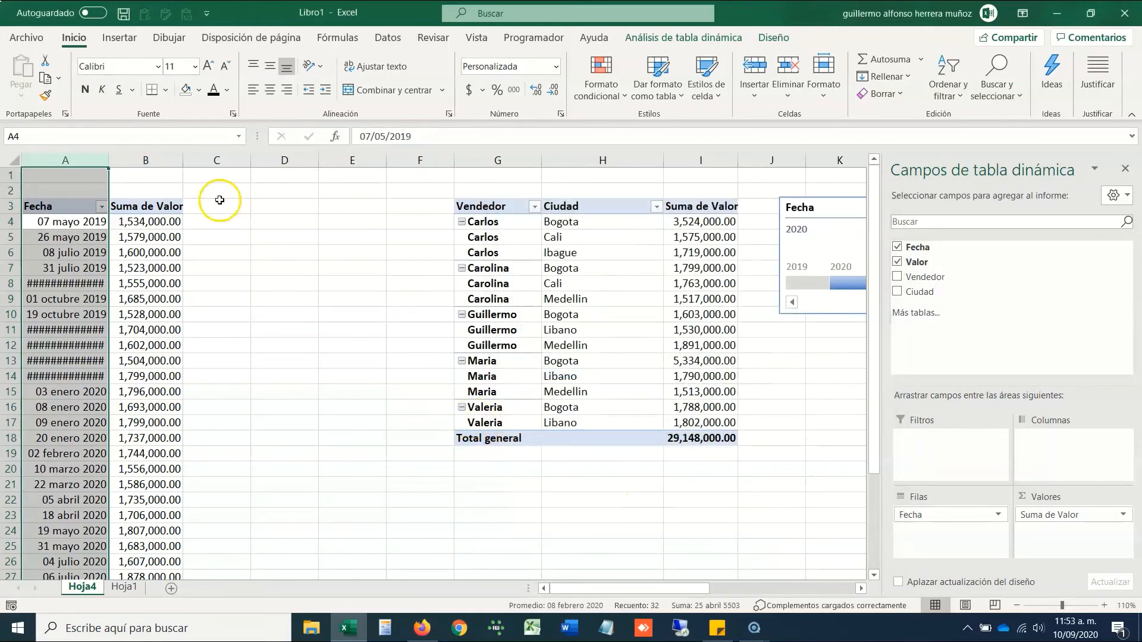
double_click(108, 160)
click(117, 239)
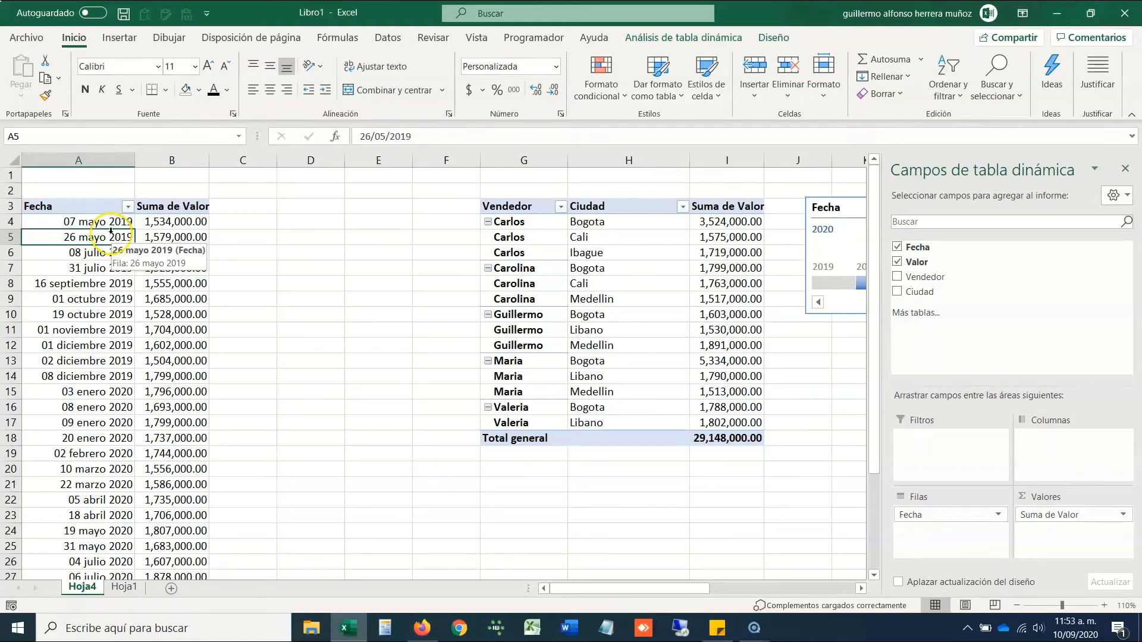
- Delete the empty columns E and F between the first two pivot tables
click(105, 206)
click(175, 207)
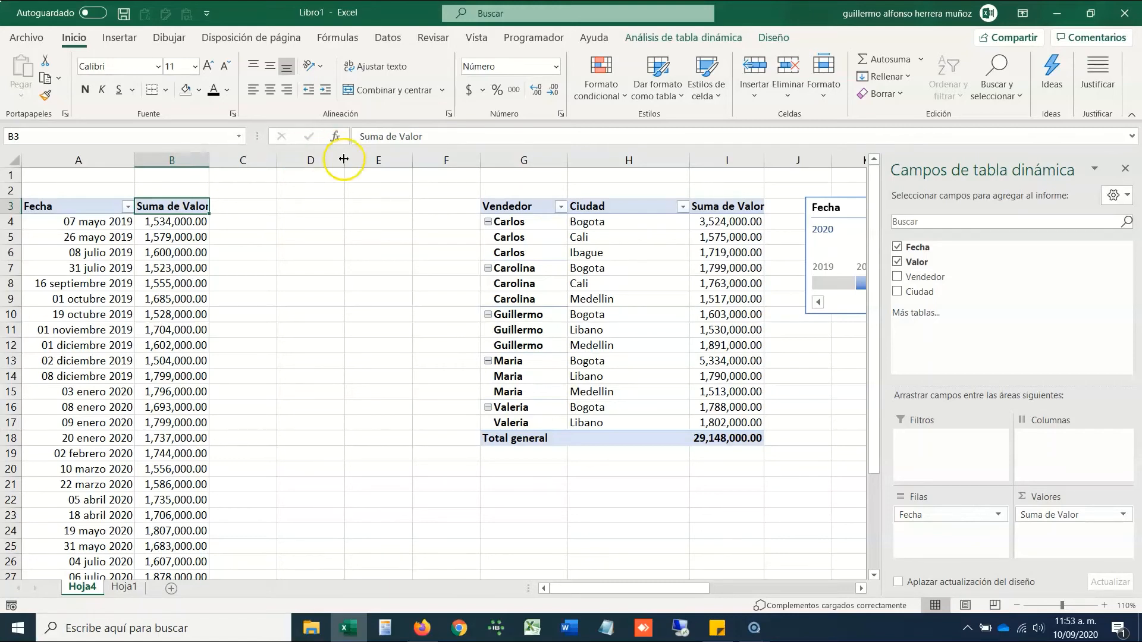
drag(378, 160, 431, 160)
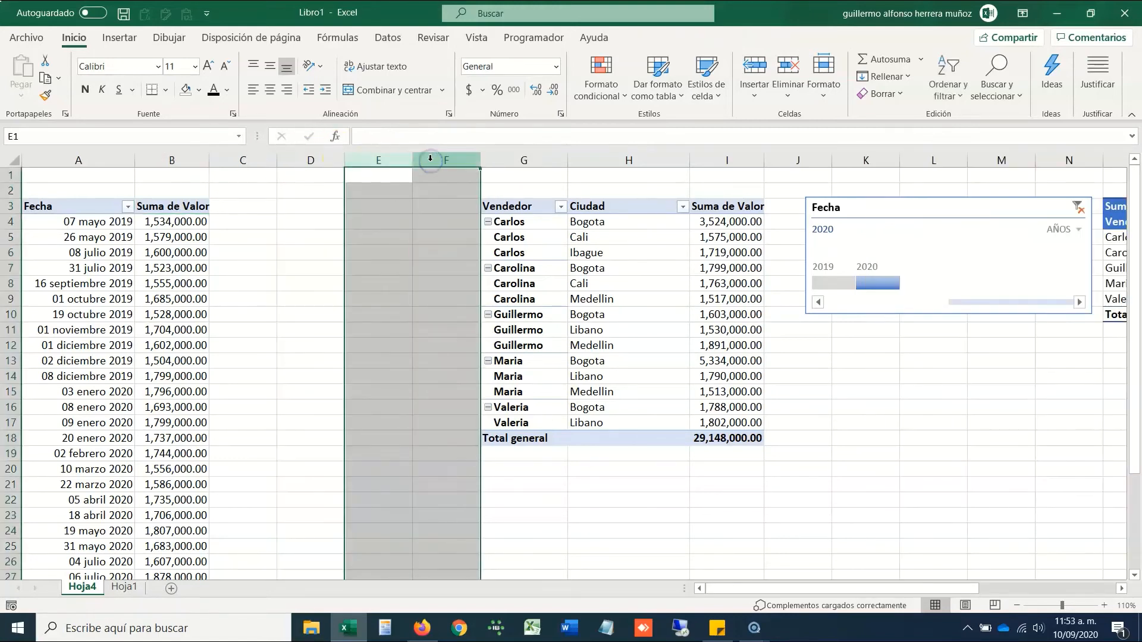
key(ctrl+minus)
- Examine the full extent of the "1. Tabla" source table at A3 on sheet Hoja1
key(ctrl+Page_Down)
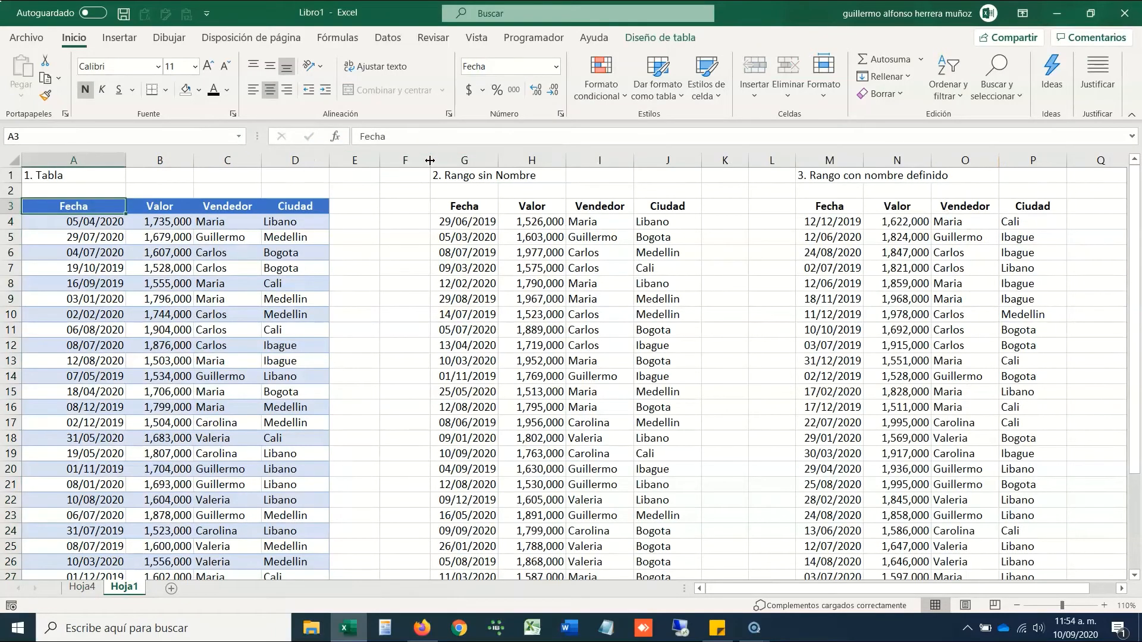
key(ctrl+shift+Right)
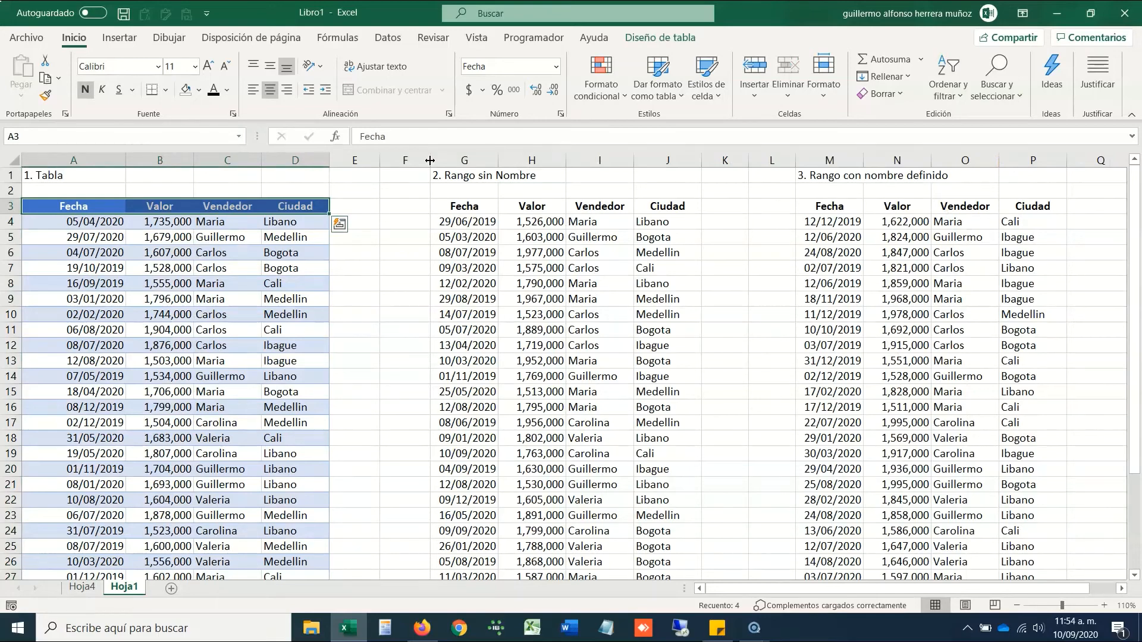
key(ctrl+shift+Down)
key(ctrl+Home)
key(ctrl+Down)
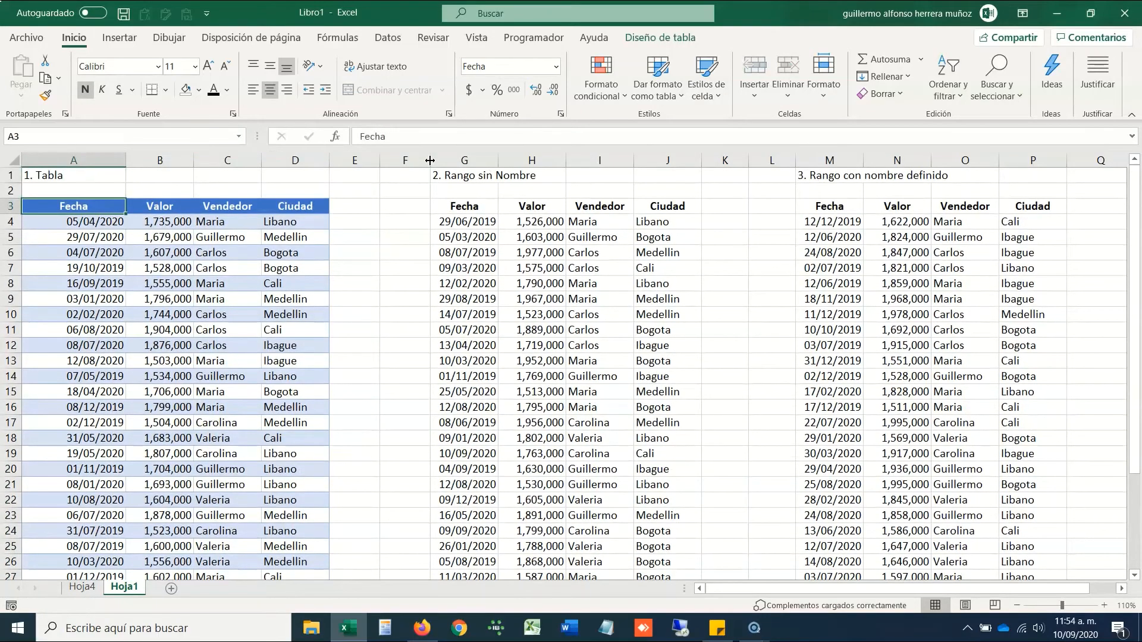
key(ctrl+shift+Right)
key(ctrl+shift+Down)
key(Up)
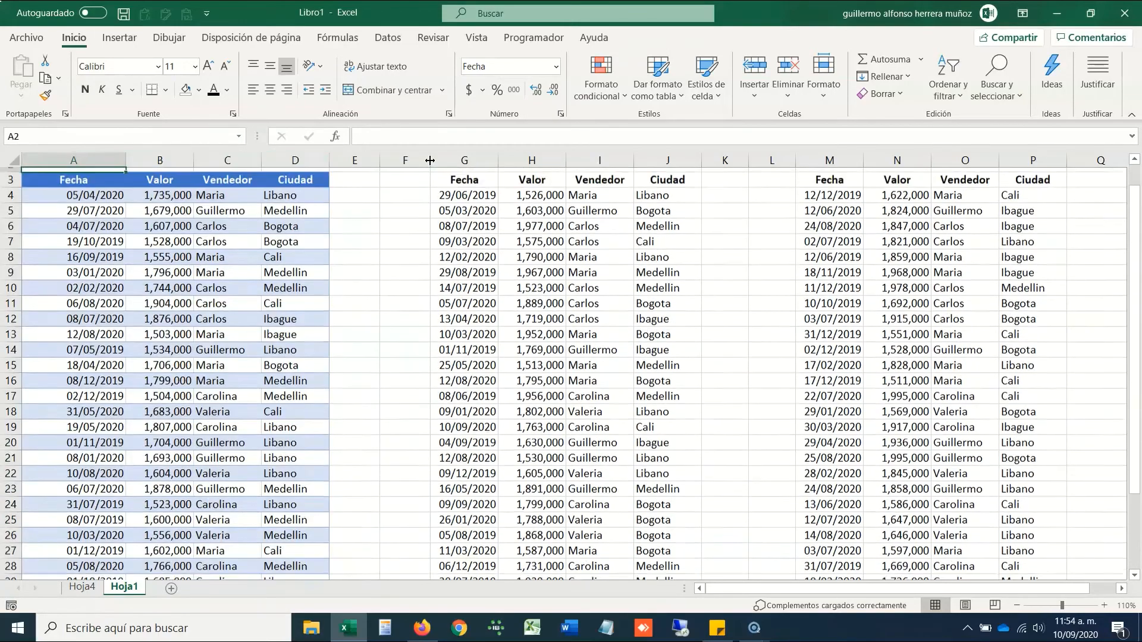
key(Down)
key(ctrl+shift+Right)
key(ctrl+shift+Down)
key(Up)
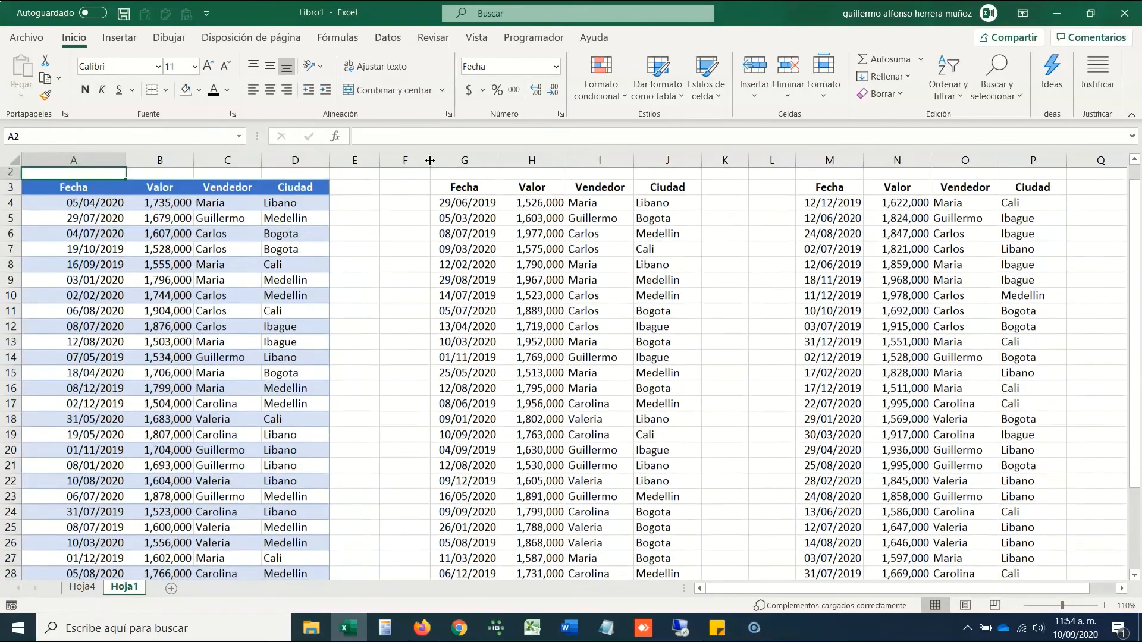
- Examine the full extent of the "2. Rango sin Nombre" source range starting at G3
key(Down)
key(ctrl+Right)
key(ctrl+Right)
key(ctrl+shift+Right)
key(ctrl+shift+Down)
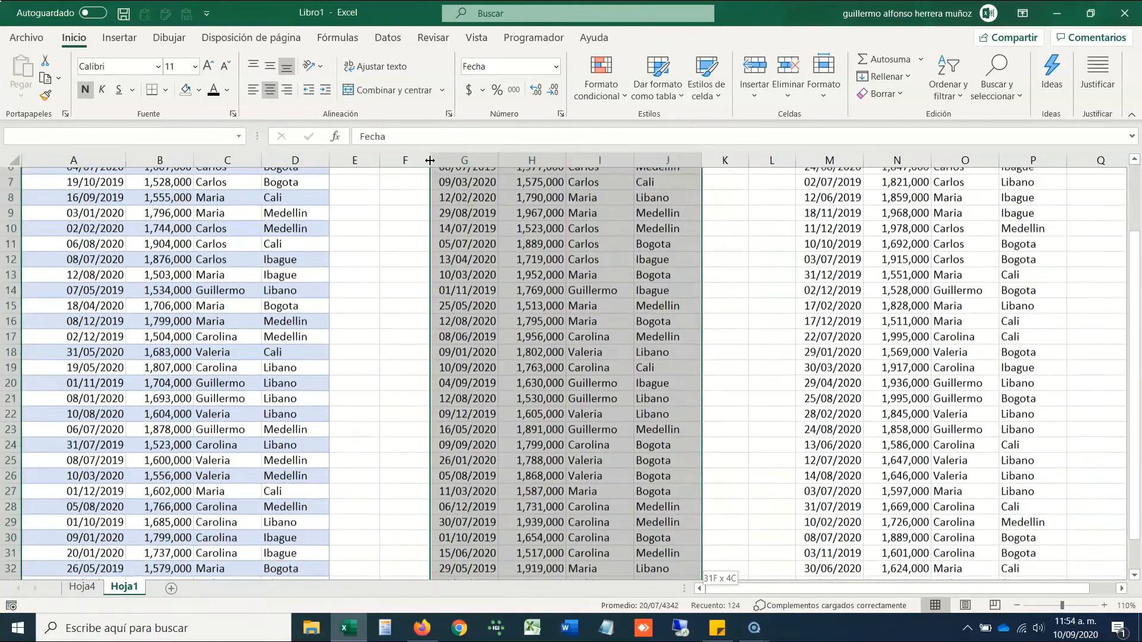
key(ctrl+Up)
key(ctrl+Down)
key(ctrl+Down)
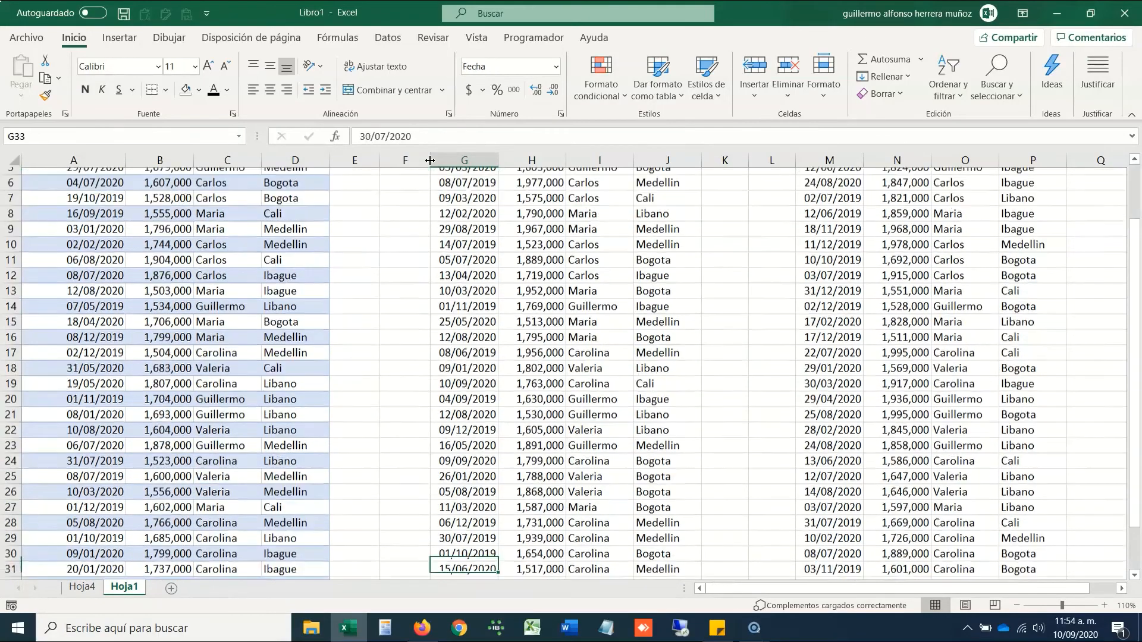
key(ctrl+Right)
key(ctrl+Up)
key(ctrl+Up)
key(ctrl+Down)
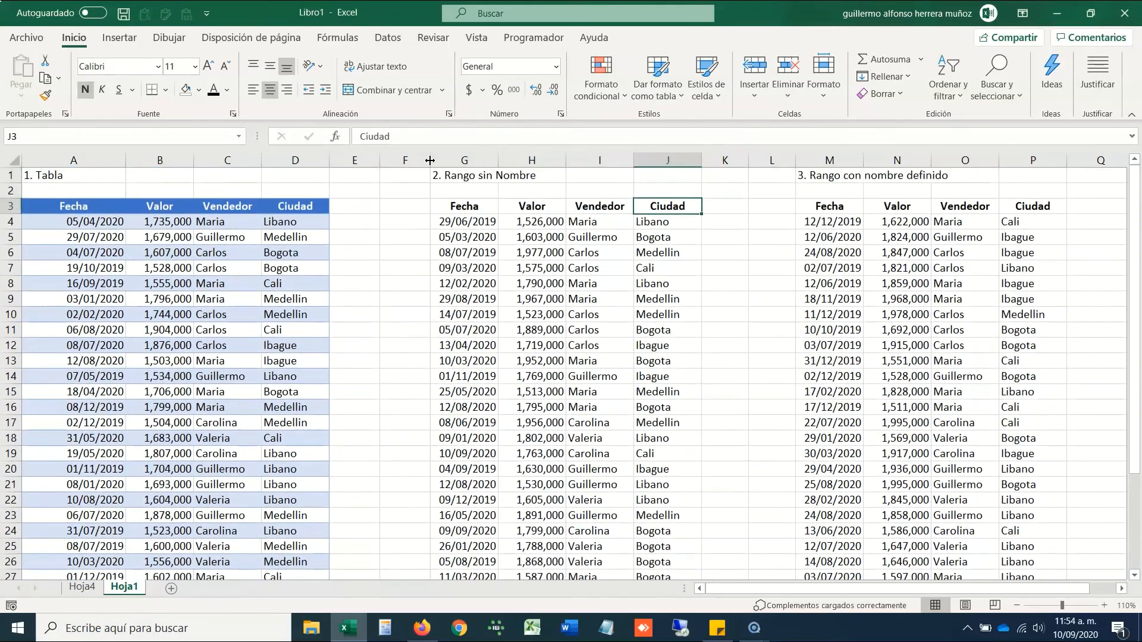
- Select the whole "3. Rango con nombre definido" source range starting at M3 to check its defined name
key(ctrl+Right)
key(ctrl+shift+Down)
key(ctrl+shift+Right)
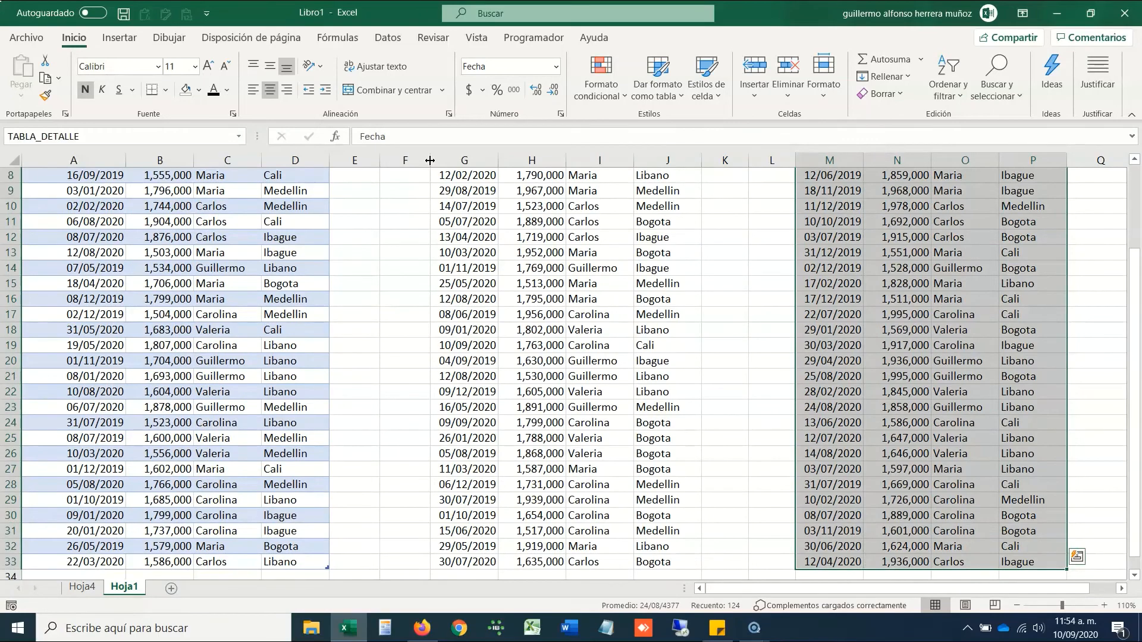
- Return to sheet Hoja4 and look across the three pivot tables and the Fecha timeline
key(ctrl+Page_Up)
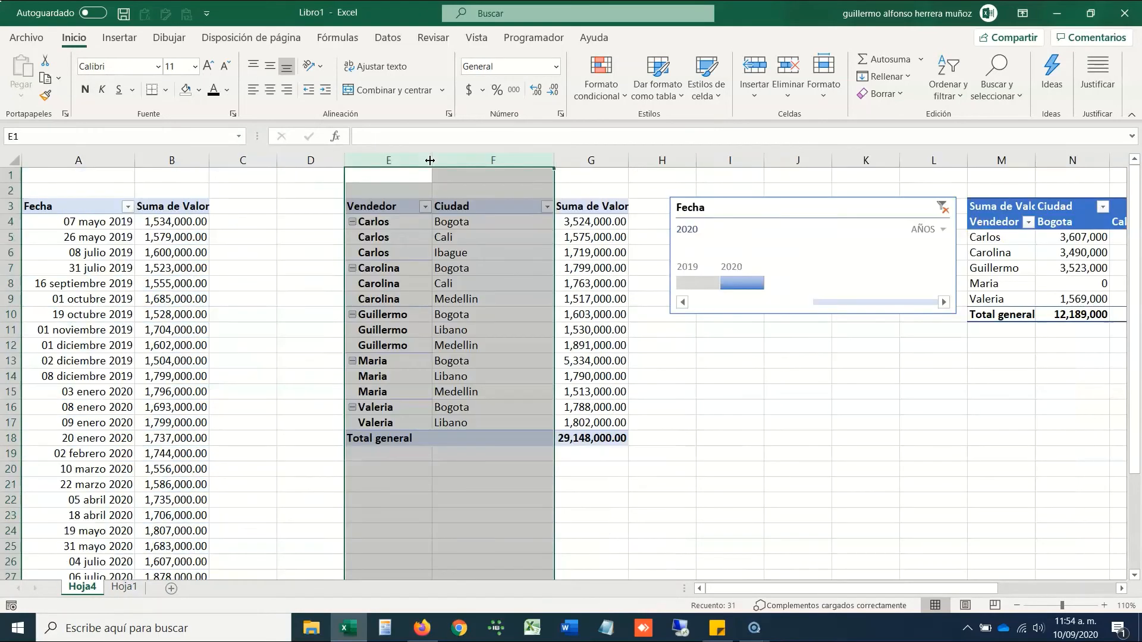
key(Right)
key(Right)
key(Right)
key(Right)
key(Right)
key(Right)
key(Right)
key(Right)
key(Right)
key(Right)
key(Right)
key(Right)
key(Right)
key(Right)
key(Right)
key(Right)
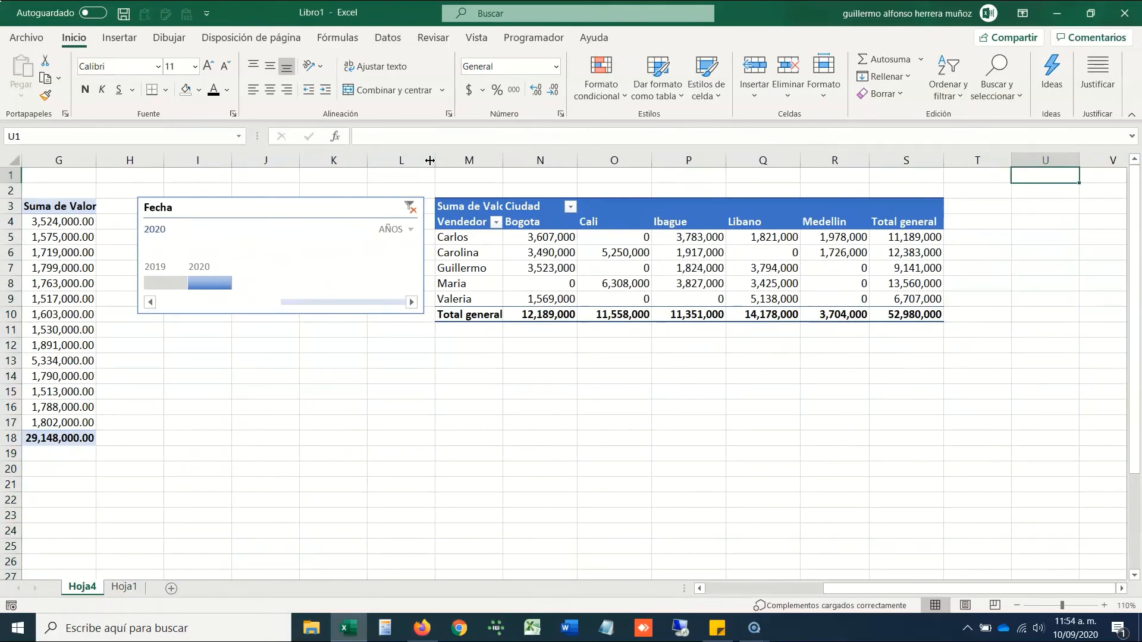
key(ctrl+Home)
key(Right)
key(Right)
key(Right)
key(Right)
key(Right)
key(Right)
key(Right)
key(Right)
key(Right)
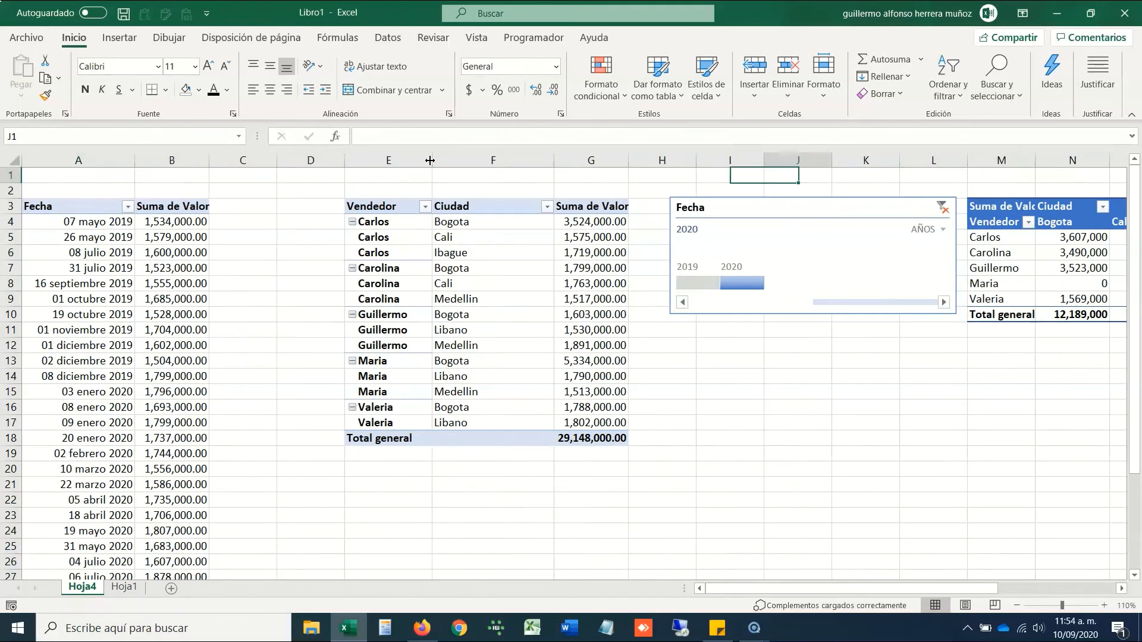
key(Down)
key(Down)
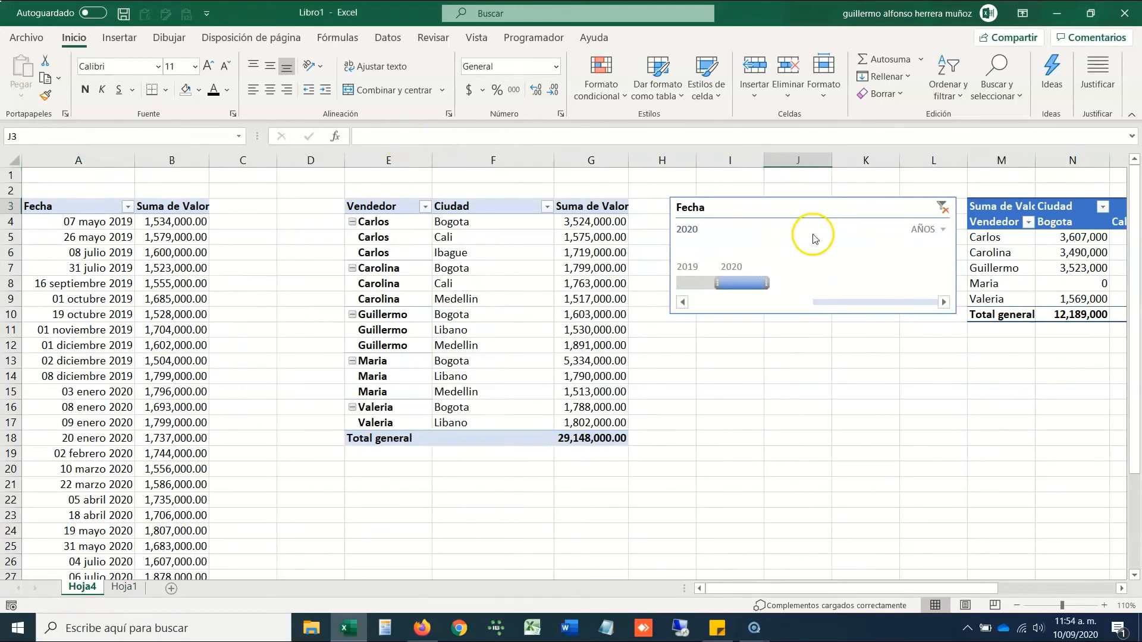
- Select the Fecha timeline, then the whole pivot table in E3:G18 to examine what it covers
click(786, 215)
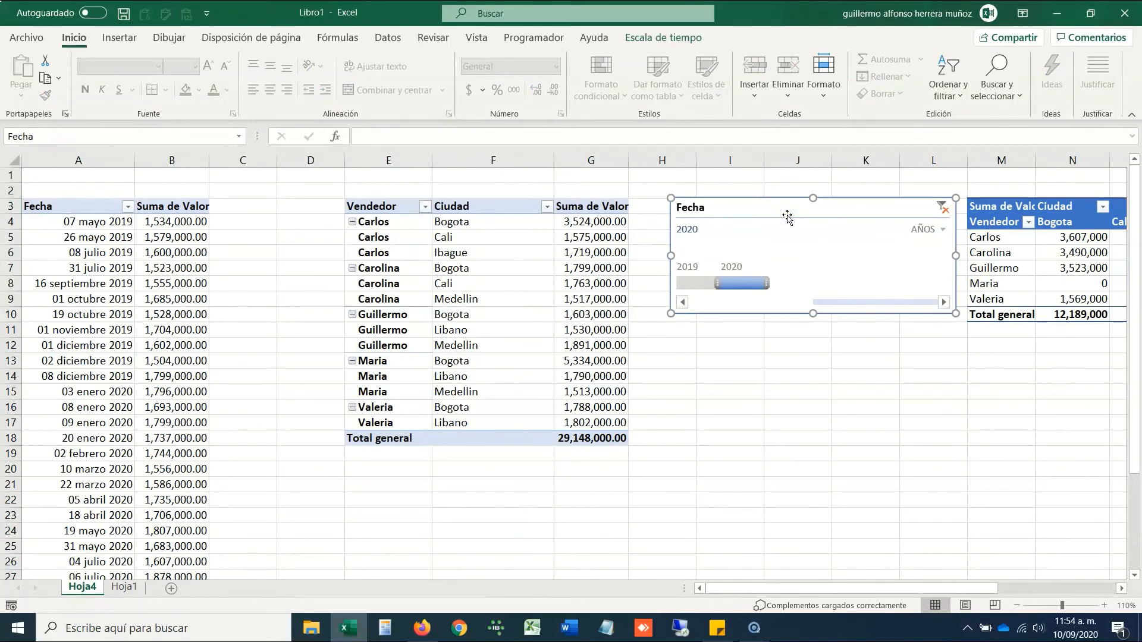
click(682, 303)
click(390, 206)
drag(390, 206, 580, 435)
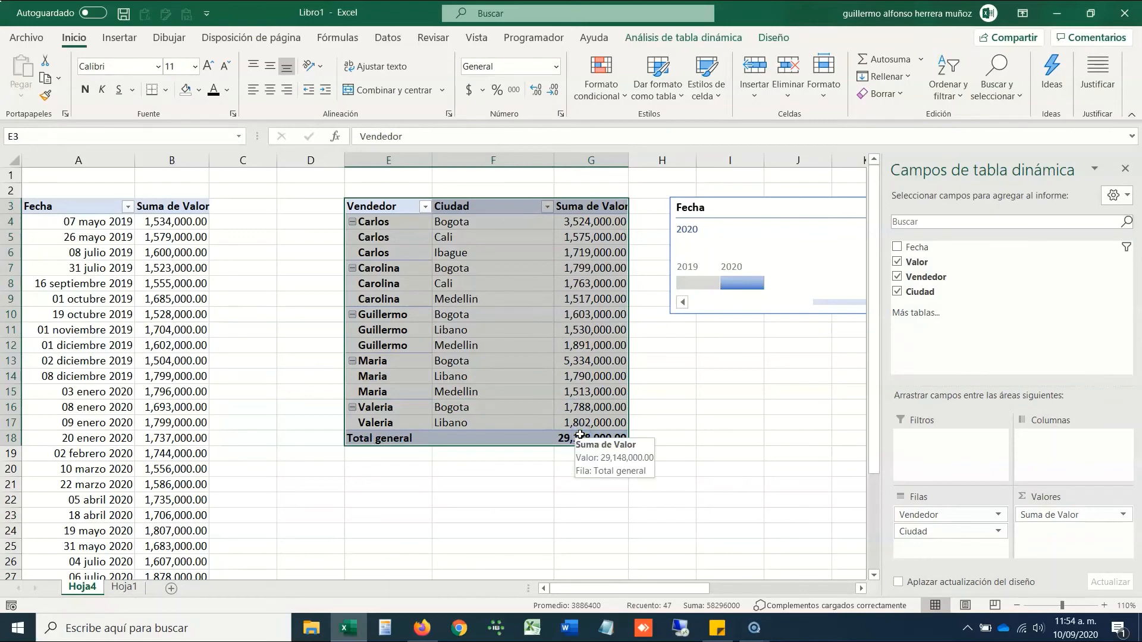
- Hide the pivot table field list and select cell F17 inside the middle pivot table
click(1123, 167)
click(699, 421)
key(Left)
key(Left)
key(Left)
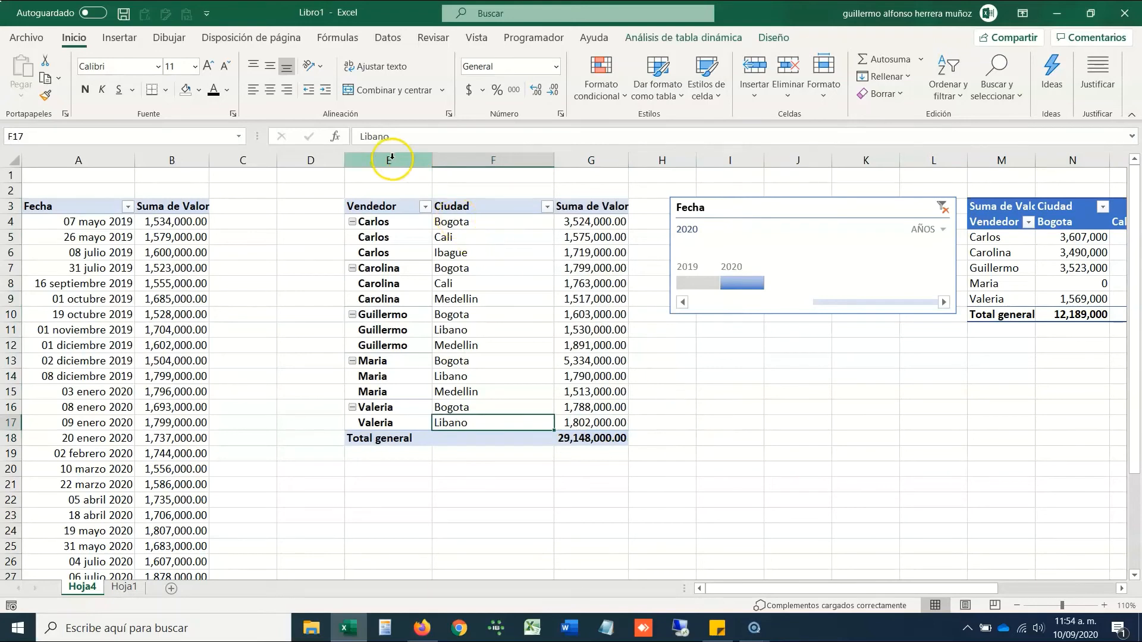
- Select columns E to L on Hoja4, then the whole "2. Rango sin Nombre" range on Hoja1 to examine the pivot table's source
drag(389, 159, 922, 161)
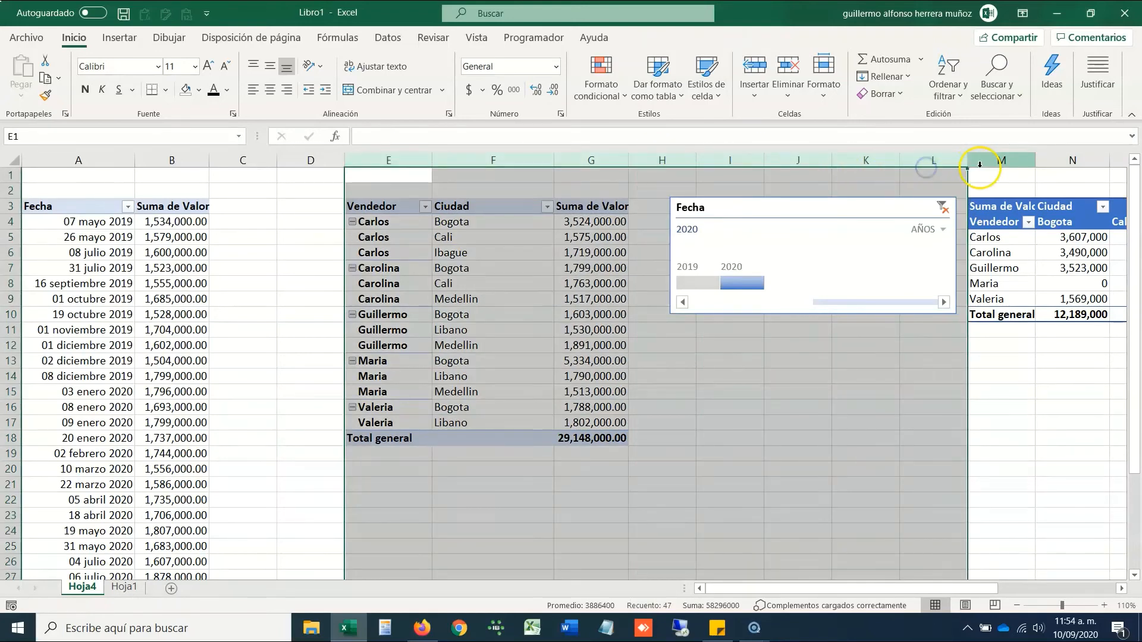
click(124, 587)
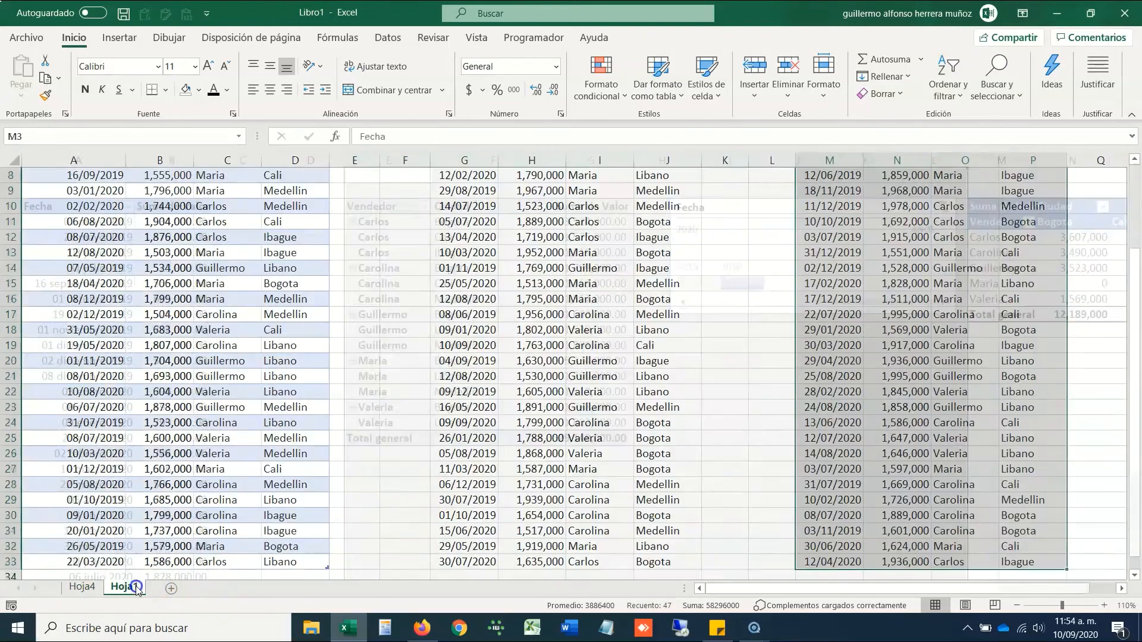
click(443, 225)
key(ctrl+Up)
key(ctrl+Up)
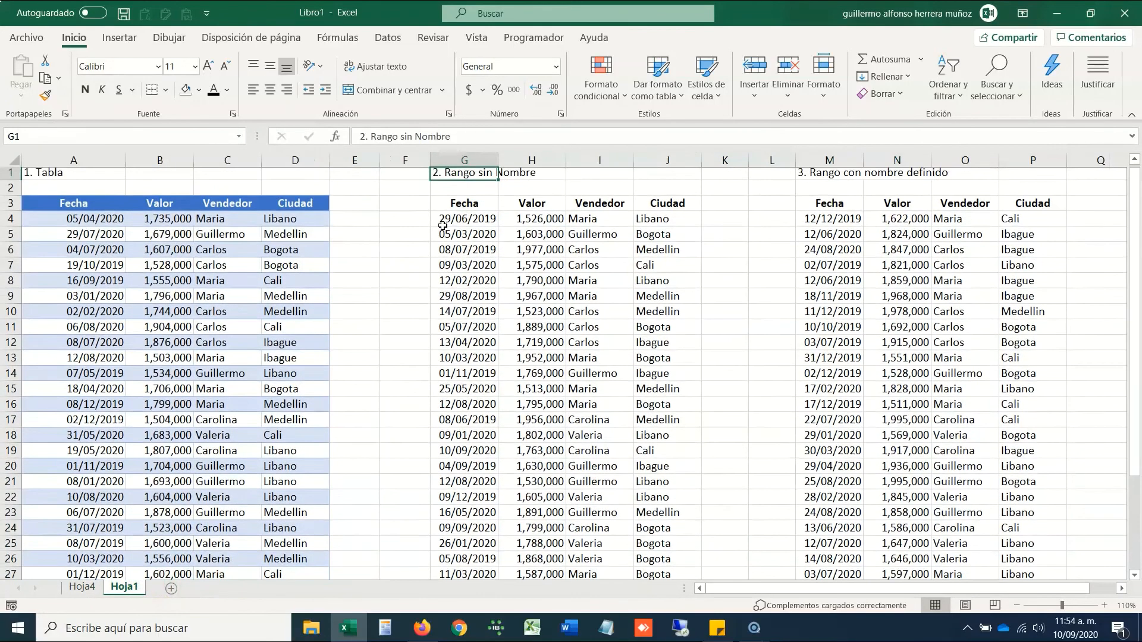
key(ctrl+Down)
key(shift+Right)
key(shift+Right)
key(shift+Right)
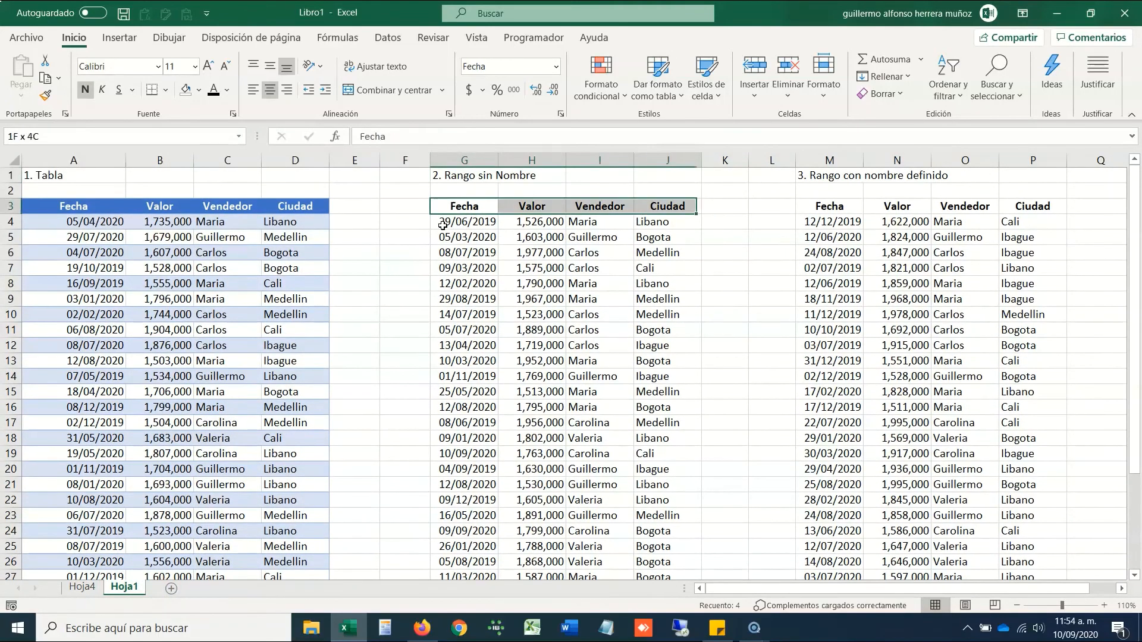
key(ctrl+shift+Down)
- Copy the whole pivot table in E3:G18 on Hoja4 and paste the duplicate at E22
key(ctrl+Page_Up)
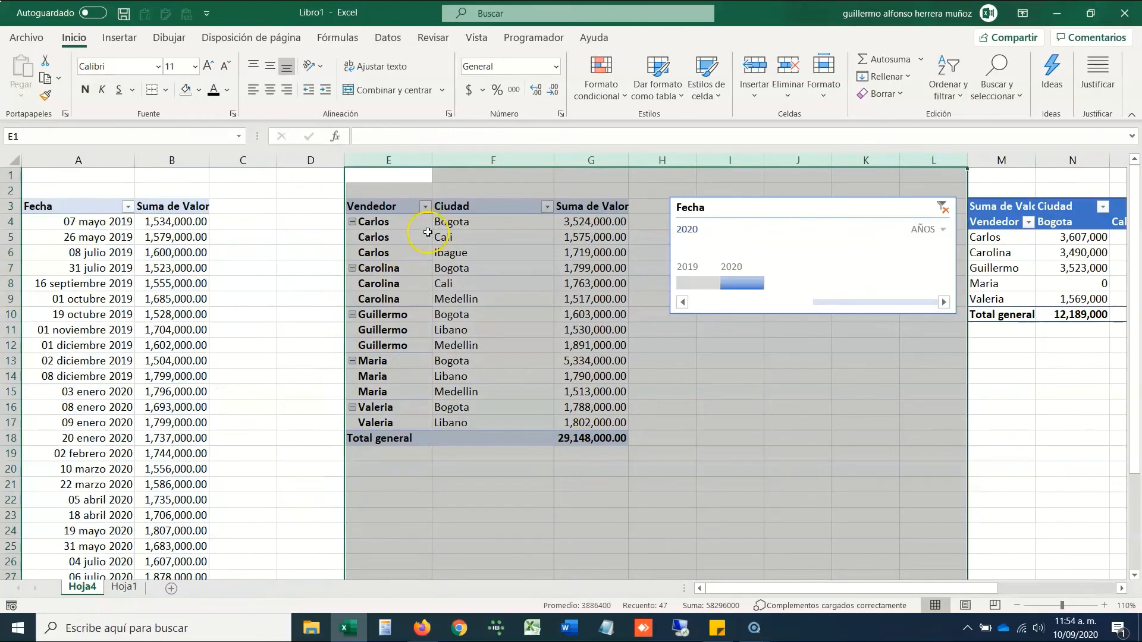
drag(389, 206, 584, 438)
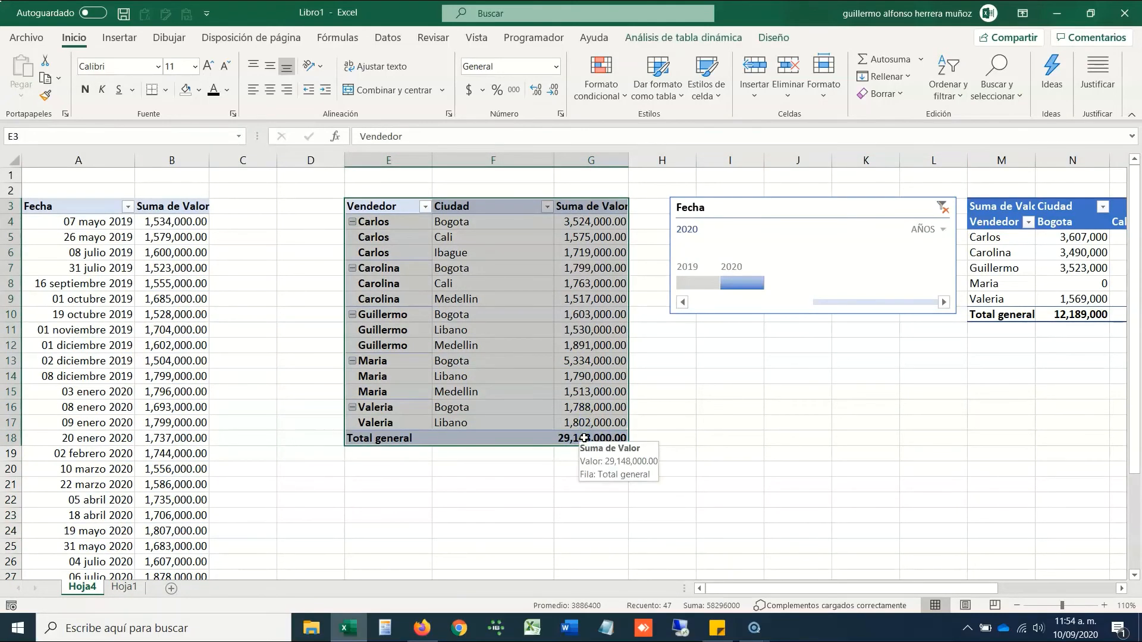
key(ctrl+c)
click(384, 496)
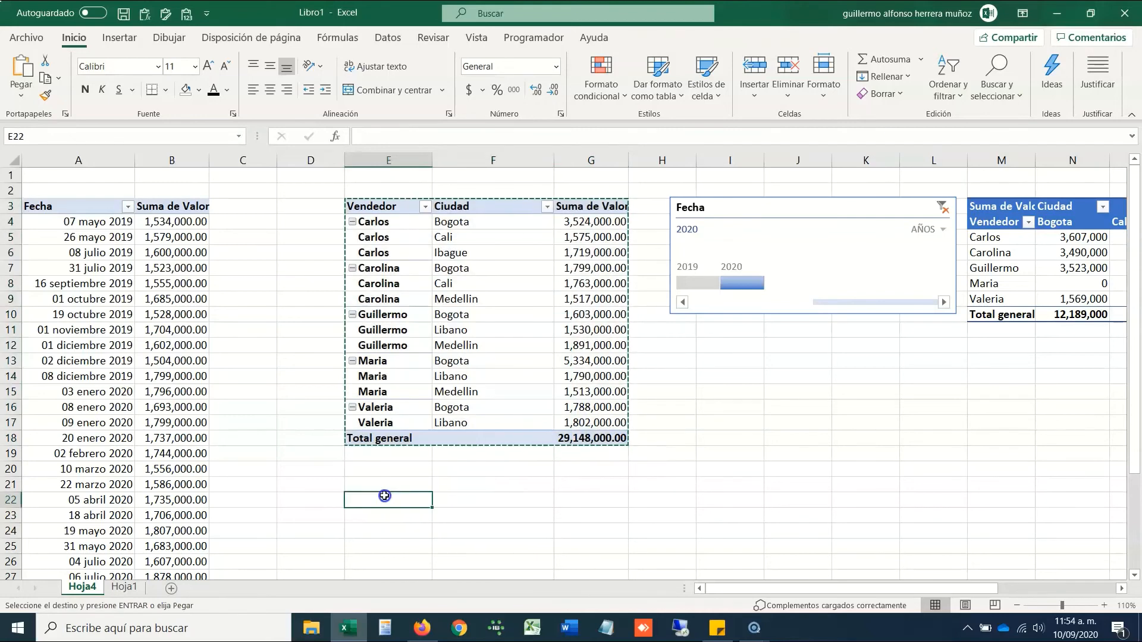
key(ctrl+v)
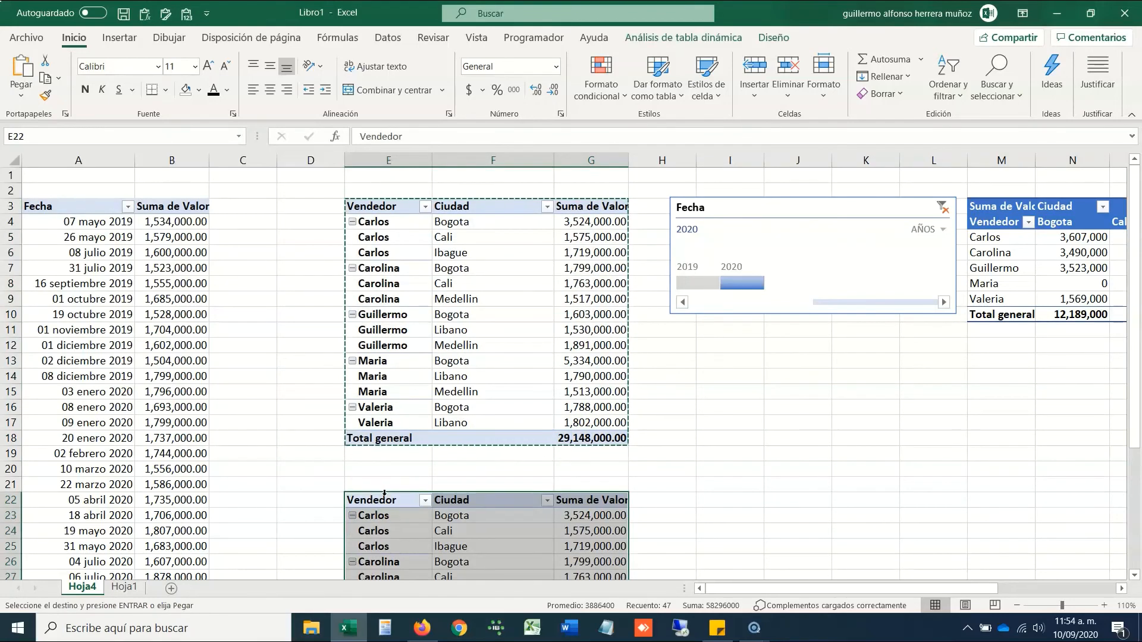
- Reduce the copied pivot table at E22 to Vendedor as rows and the sum of Valor as values, removing Ciudad
click(482, 534)
right_click(501, 531)
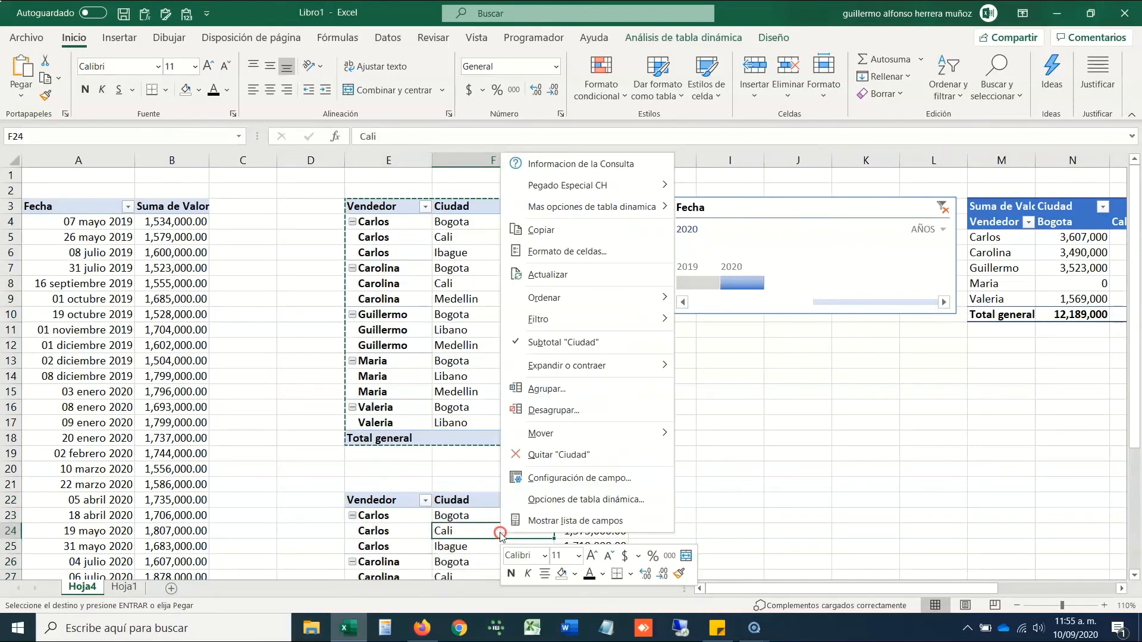
click(531, 521)
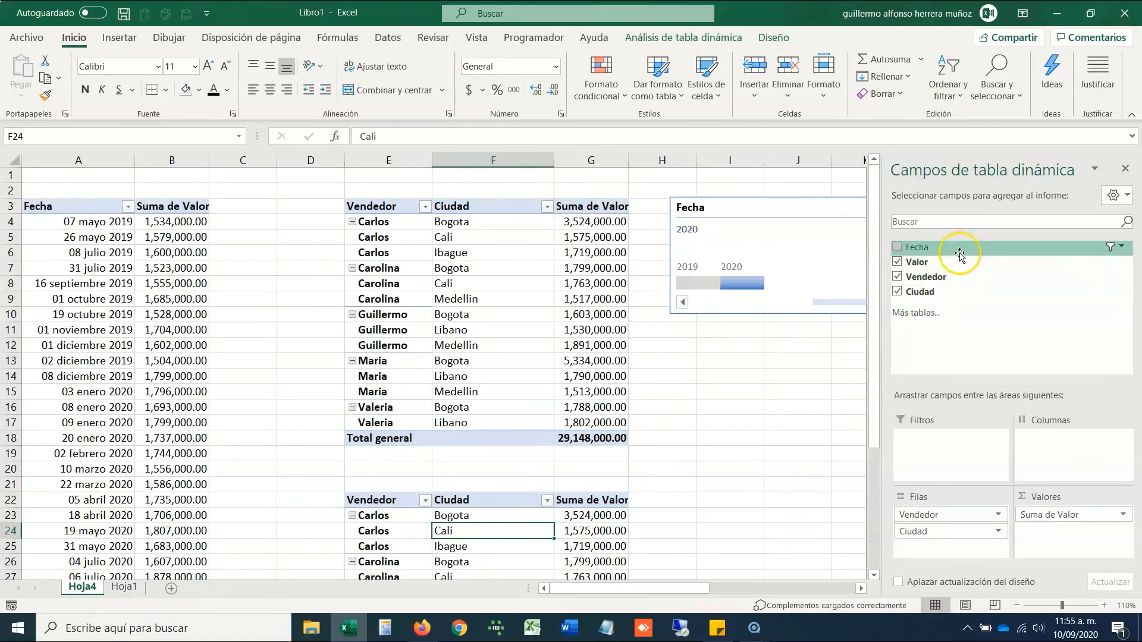
click(897, 262)
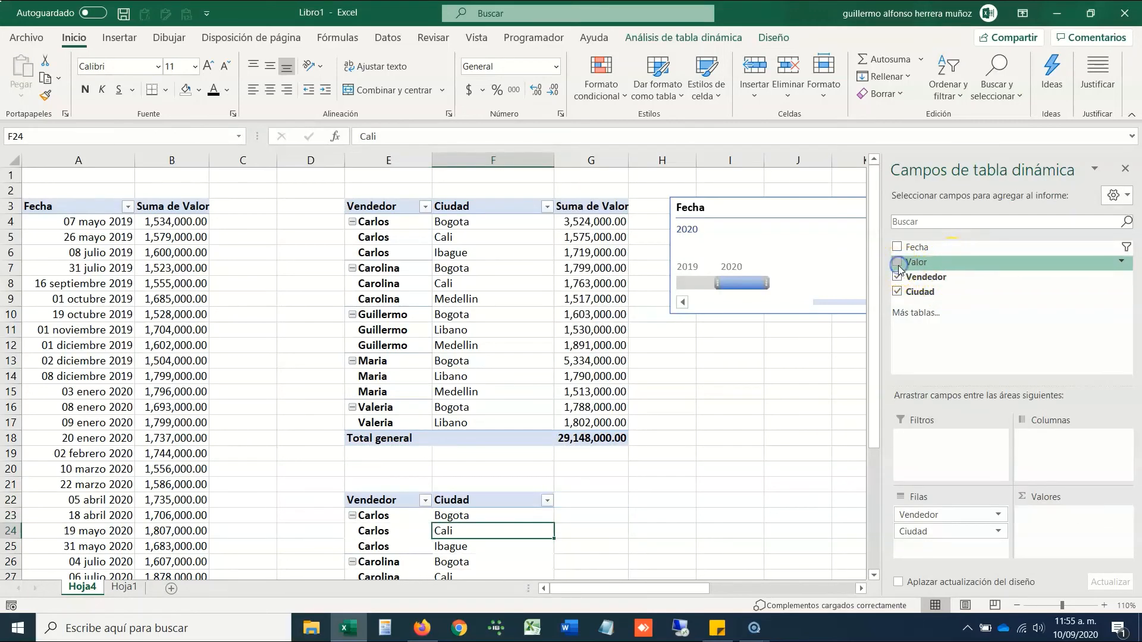
click(897, 291)
drag(907, 261, 1075, 541)
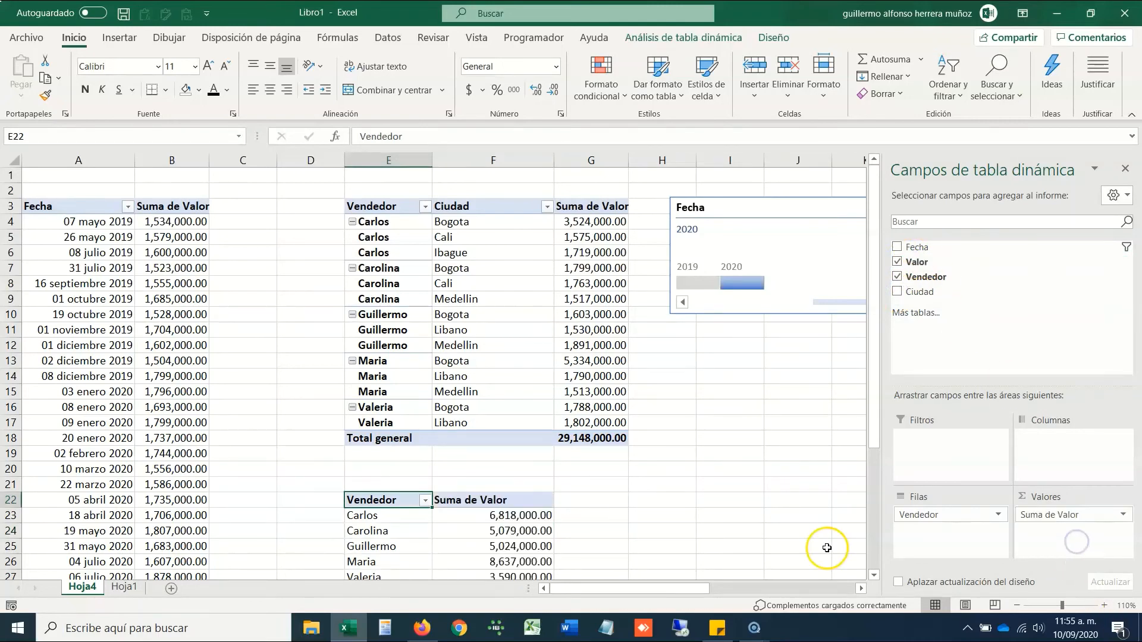
- Look over the pivot table at E22 and its values together with the pivot table above it
click(657, 552)
key(Down)
key(Down)
key(Left)
key(Left)
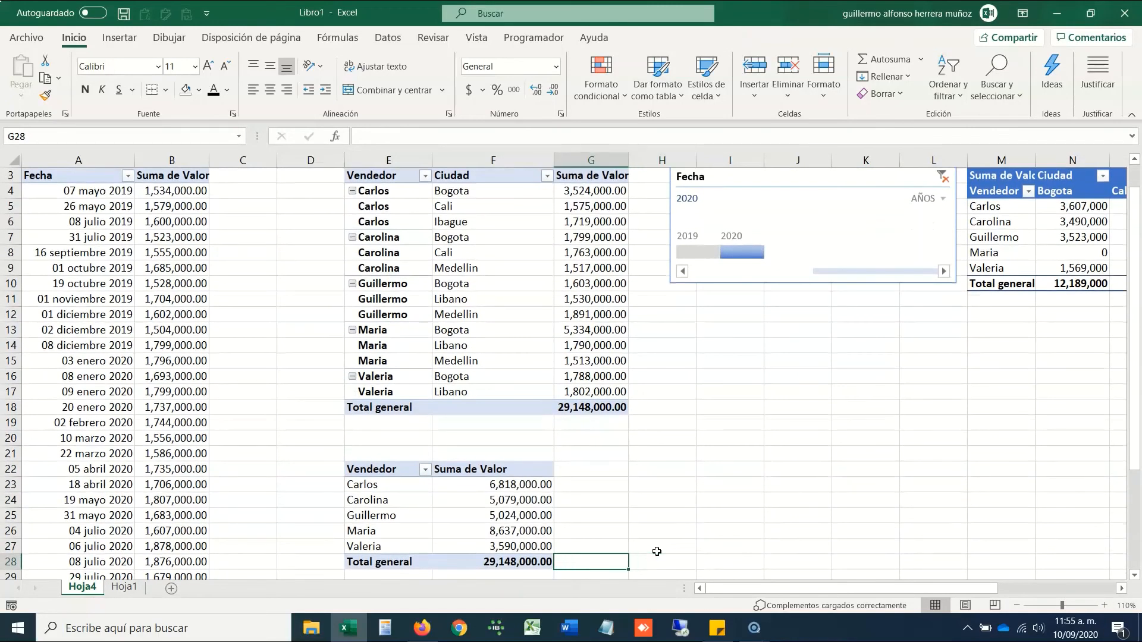
click(507, 330)
click(493, 469)
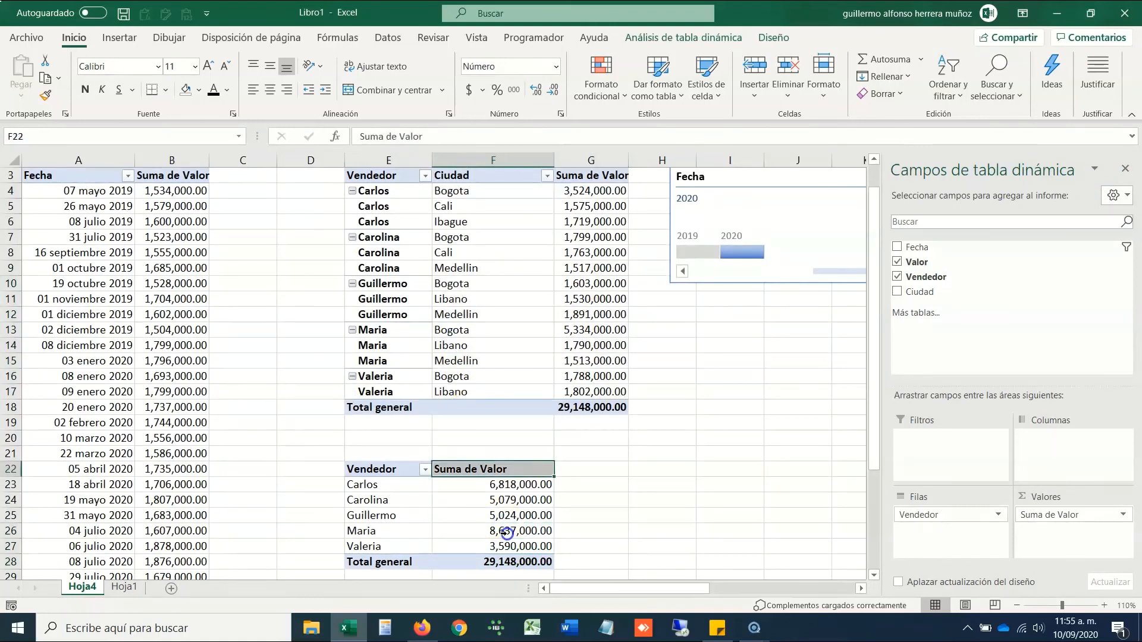
drag(503, 503, 493, 303)
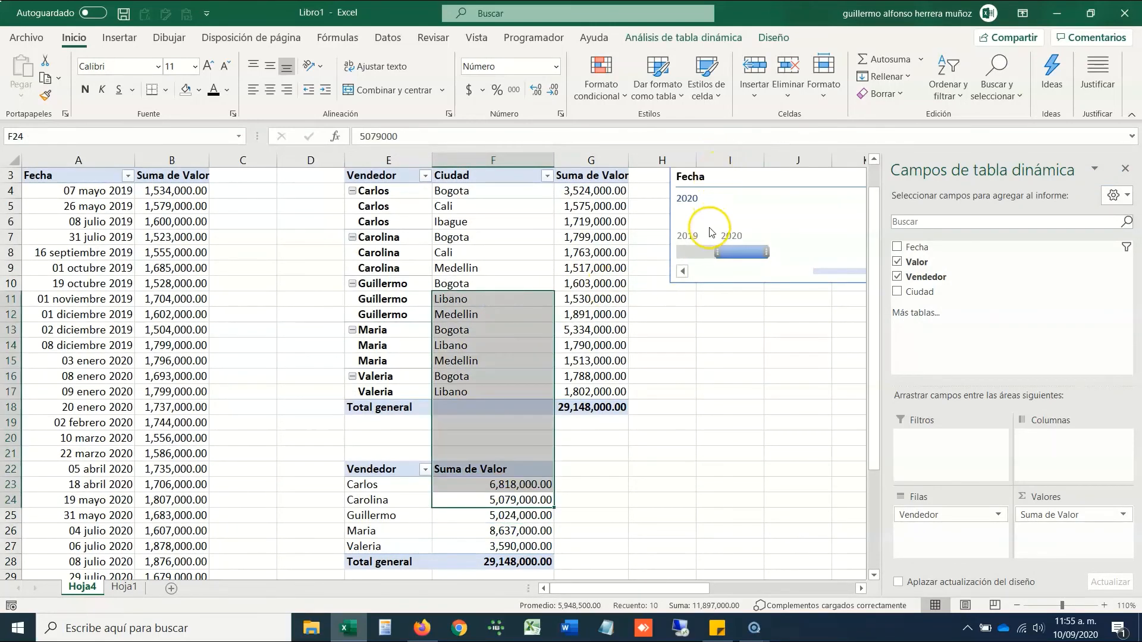
- Switch the Fecha timeline between 2019 and 2020, ending on 2020, and compare both pivot tables with the field list hidden
click(697, 250)
click(740, 251)
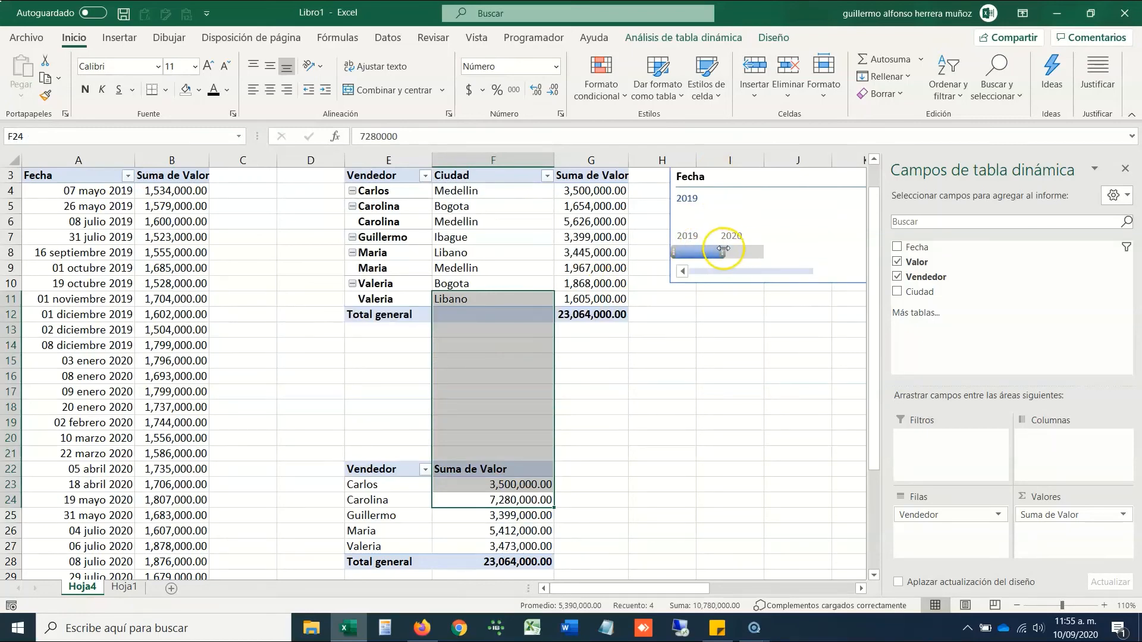
click(693, 253)
click(1124, 169)
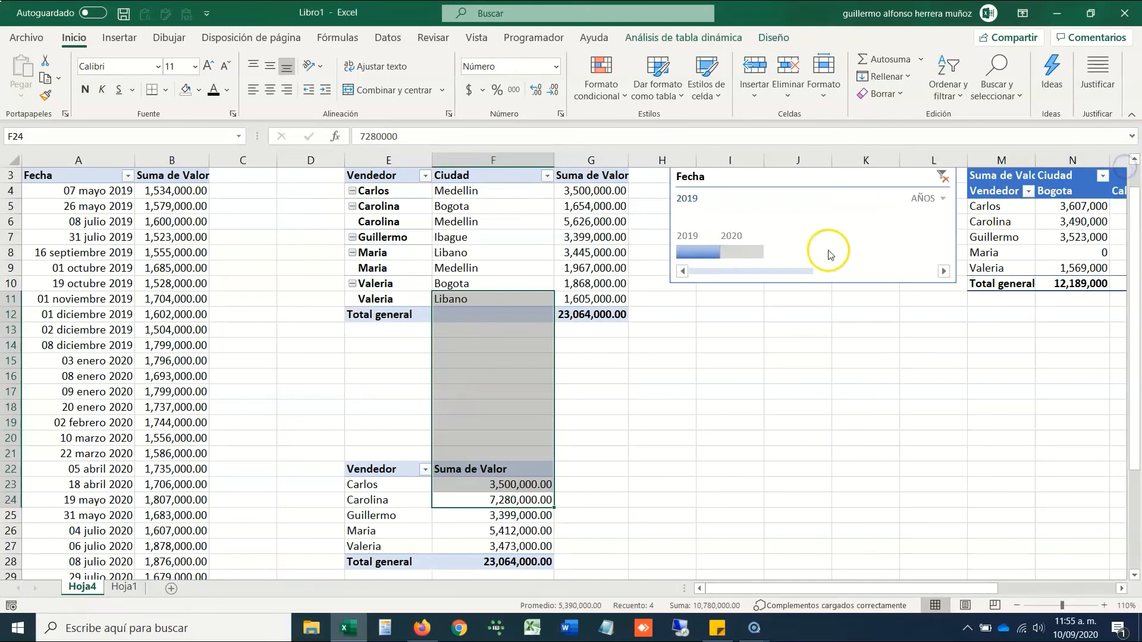
click(744, 251)
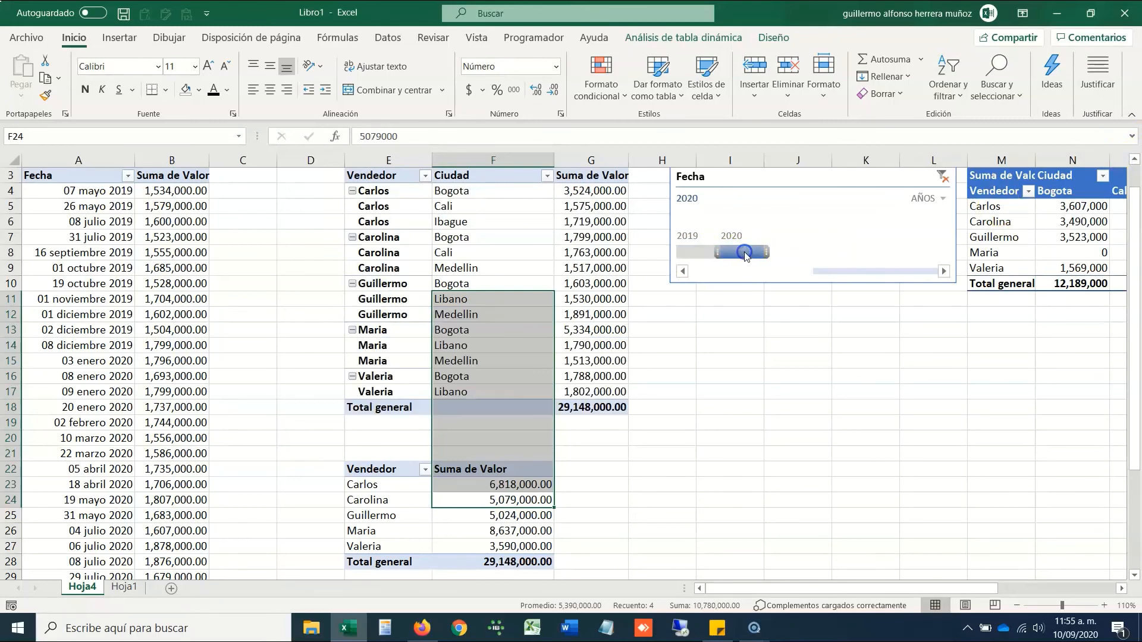
drag(374, 176, 585, 410)
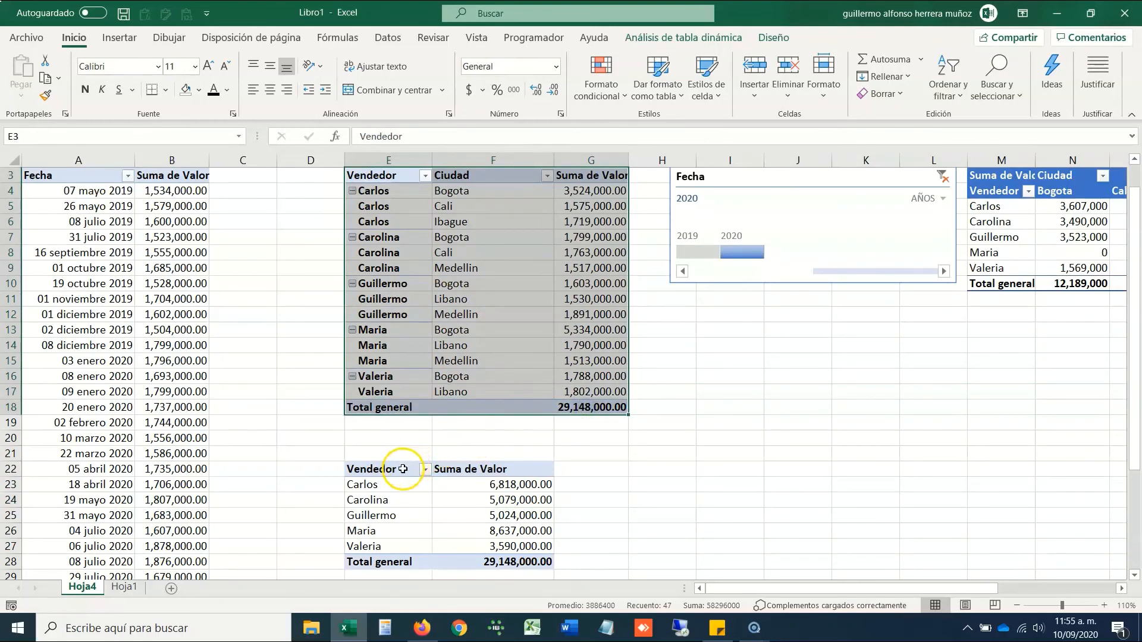
drag(387, 469, 515, 562)
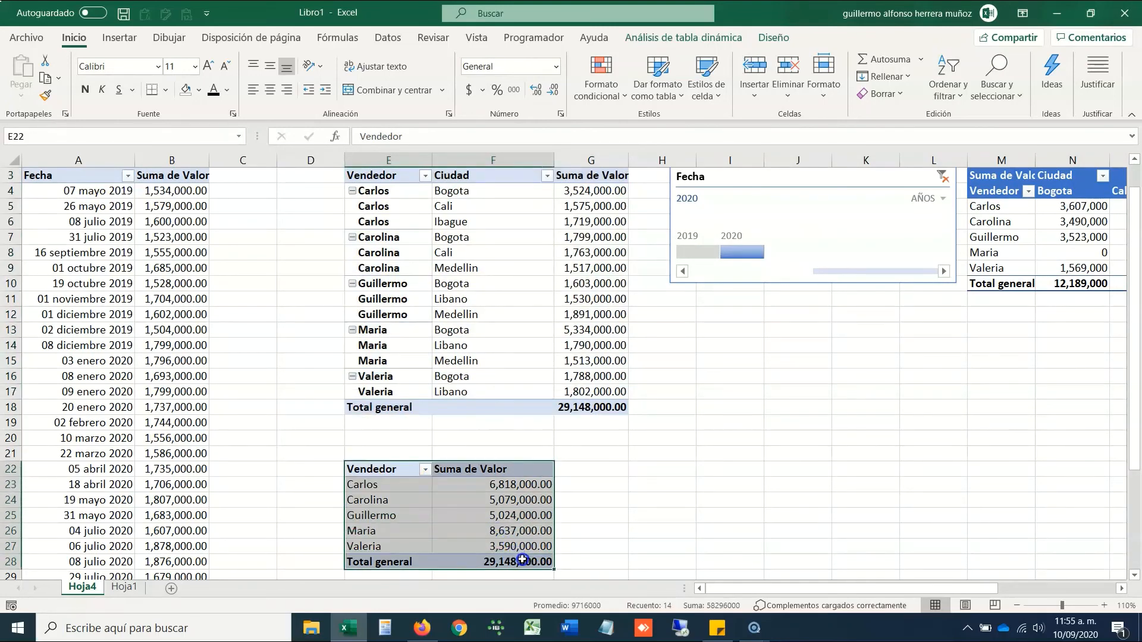
- Disconnect TablaDinámica7 from the Fecha timeline in its report connections
click(770, 178)
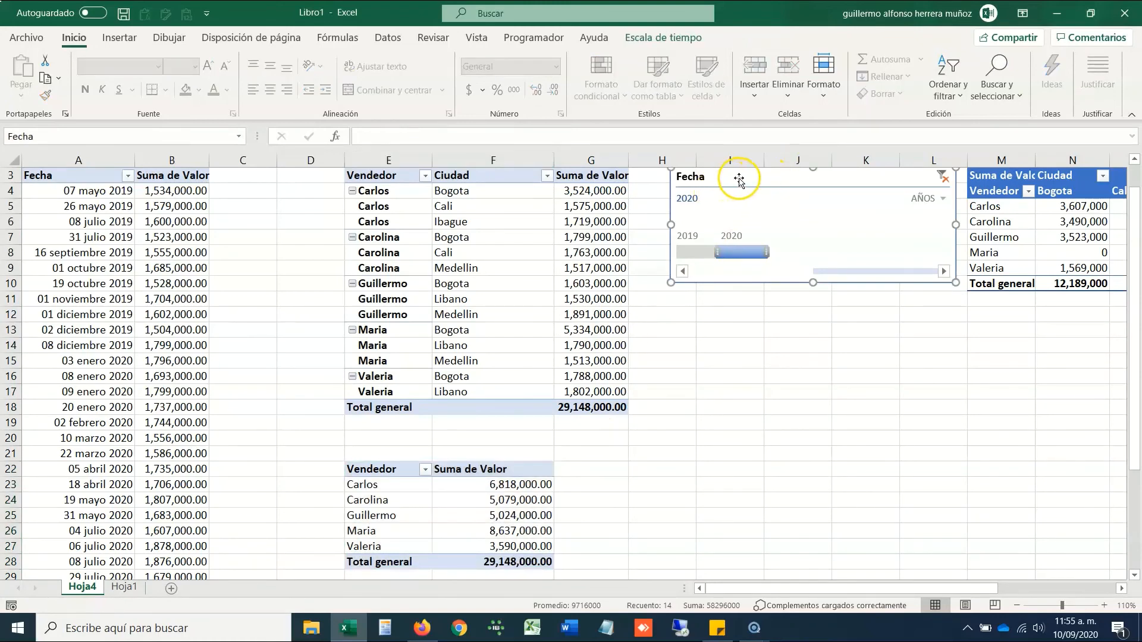
click(664, 39)
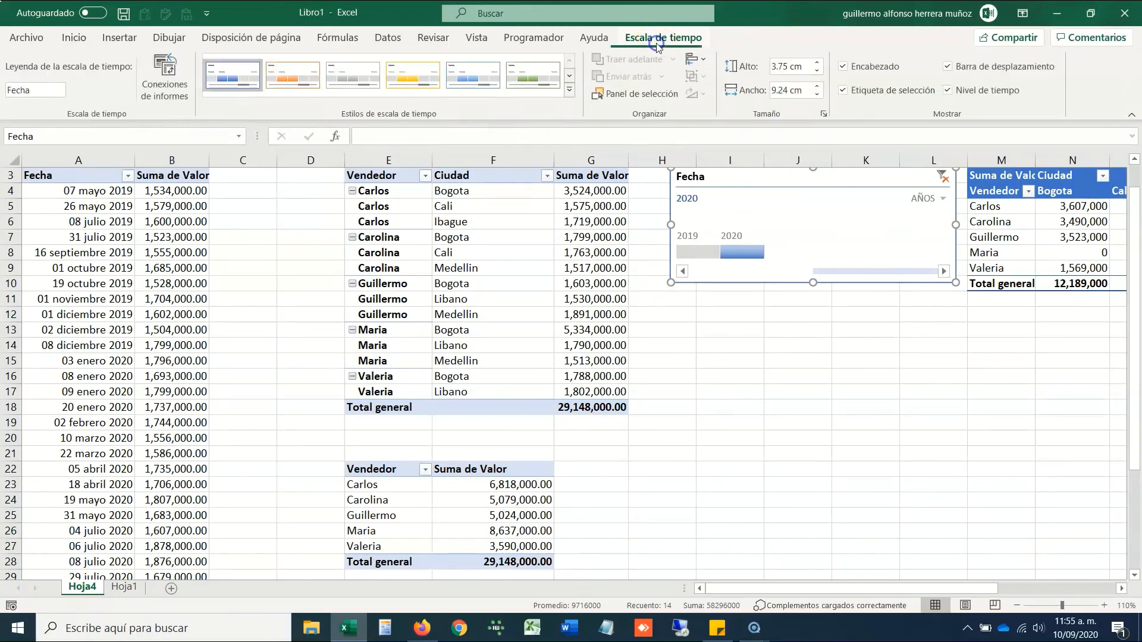
click(185, 84)
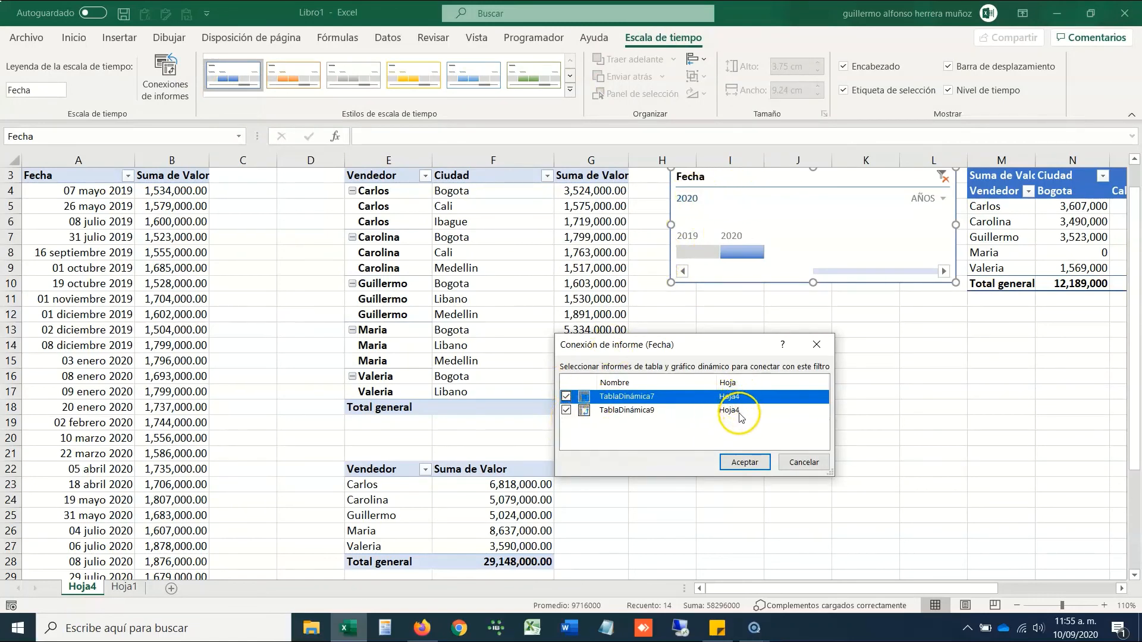
click(566, 396)
click(655, 447)
click(737, 464)
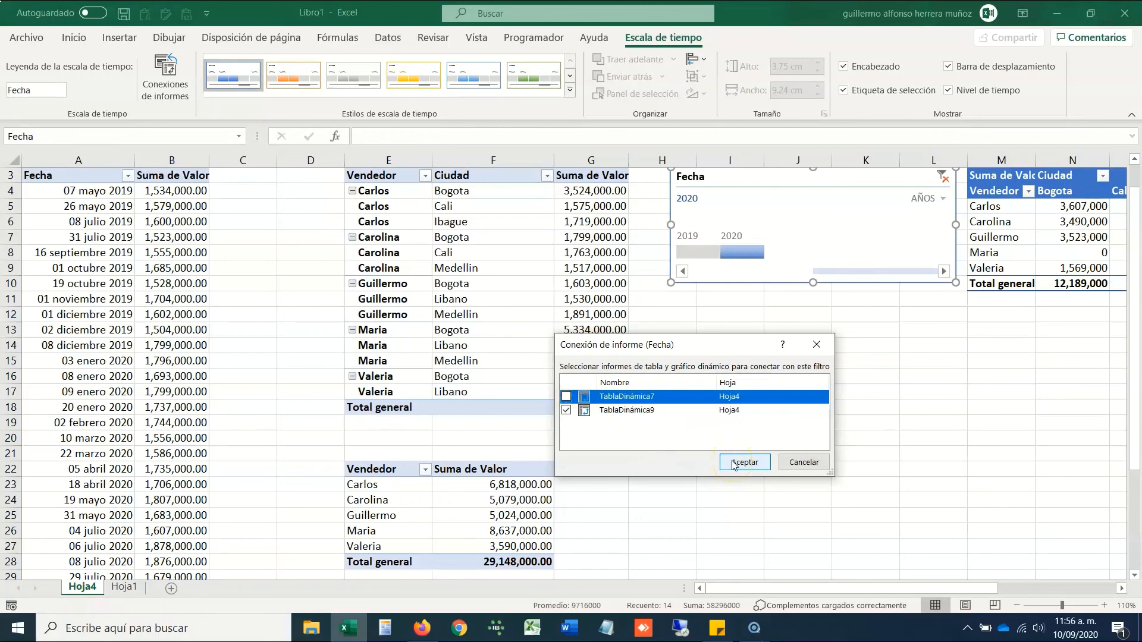
- Alternate the Fecha timeline between 2019 and 2020, finishing on 2020, to check which pivot table it filters
click(700, 254)
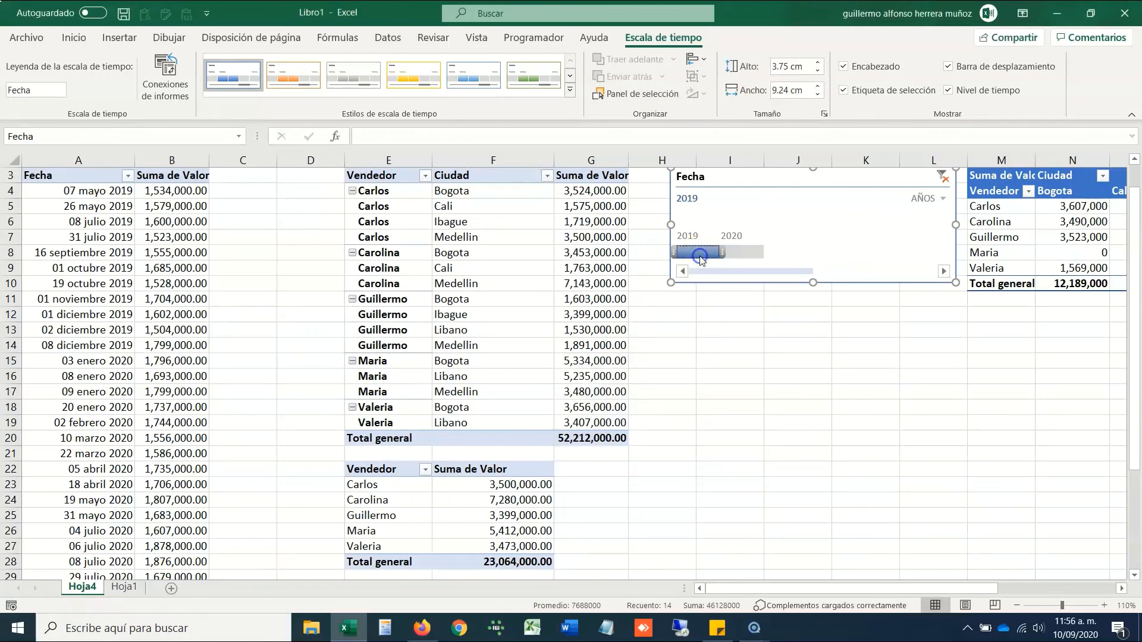
drag(482, 470, 377, 561)
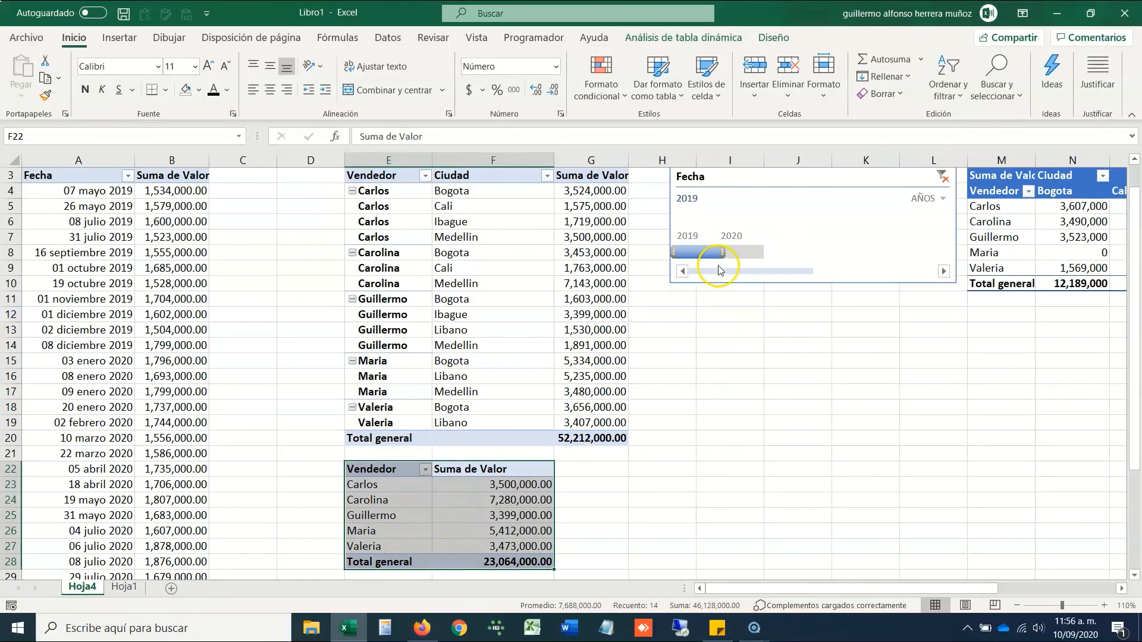
click(741, 251)
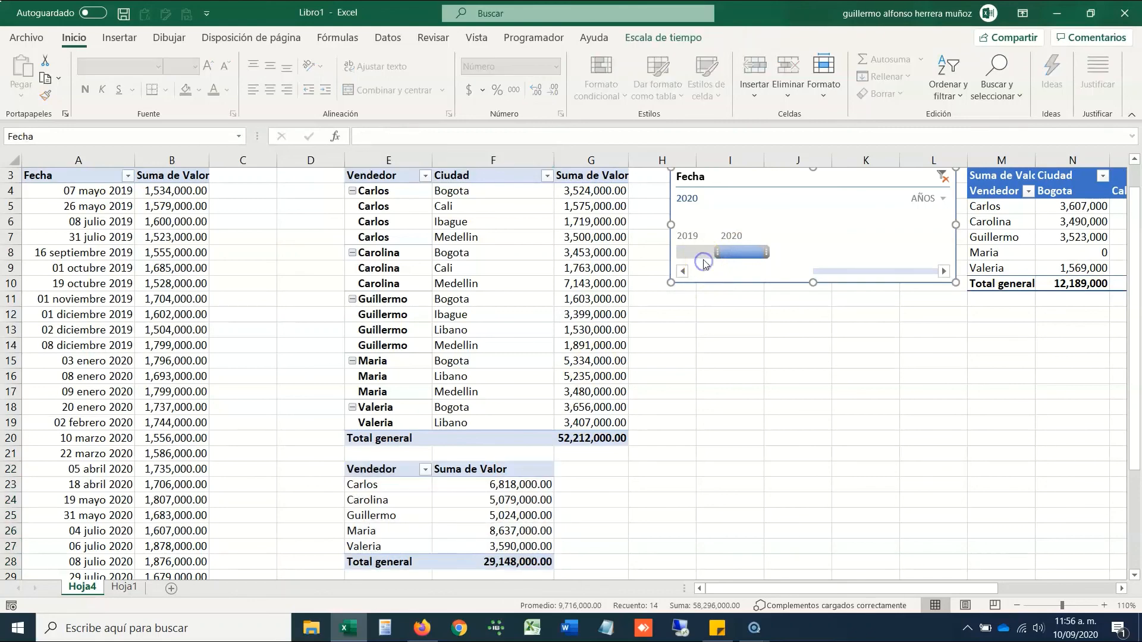
click(703, 261)
click(734, 251)
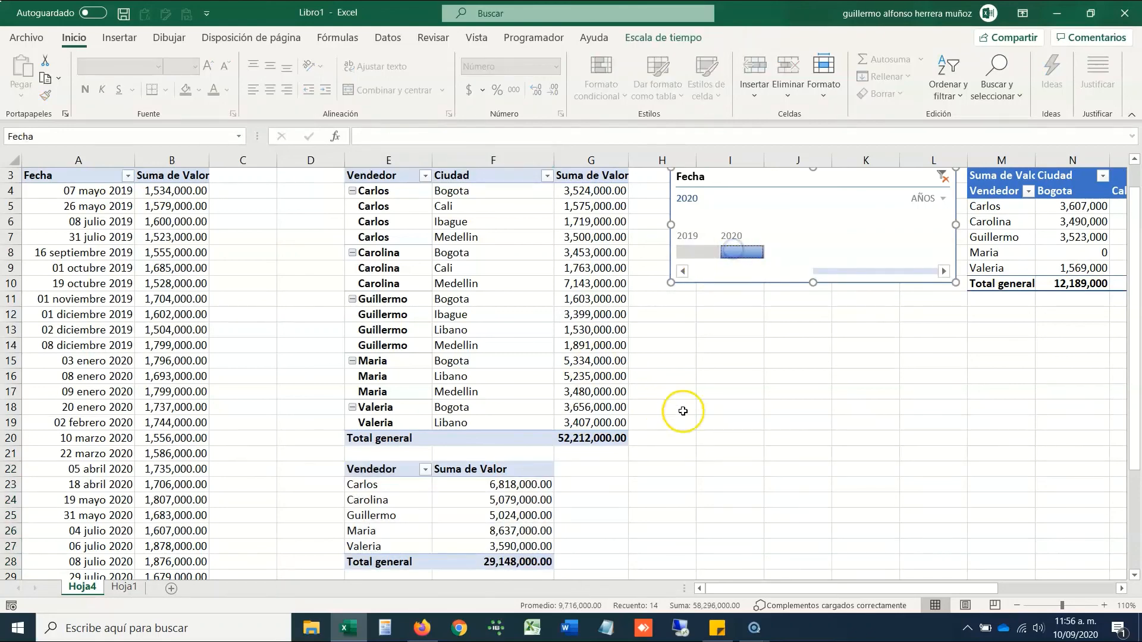
click(699, 407)
scroll(700, 414, up, 1)
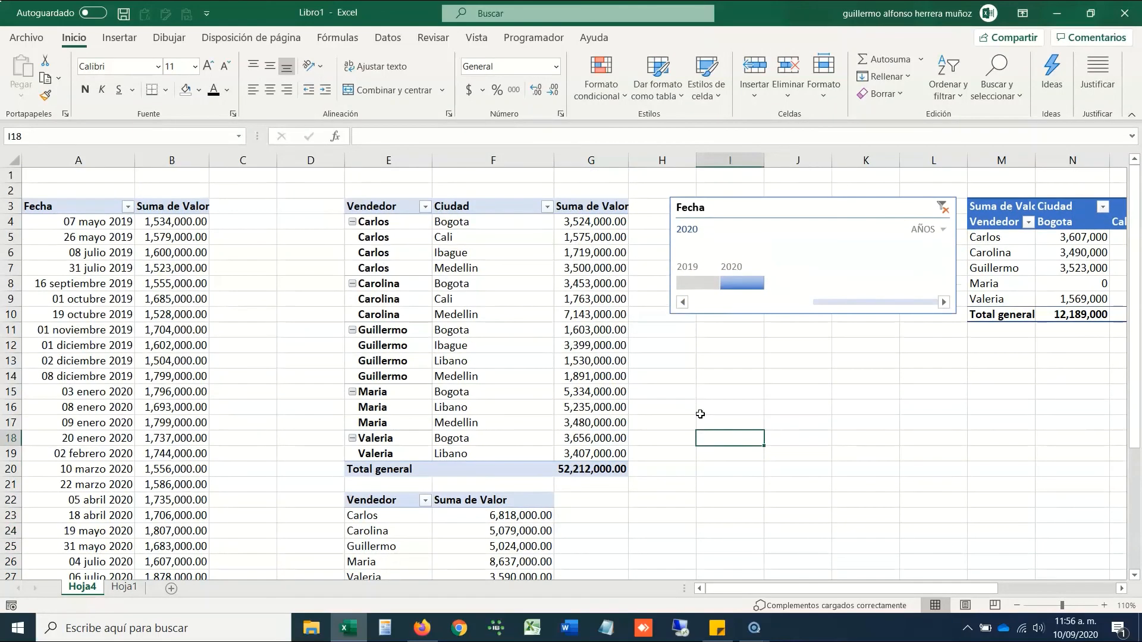